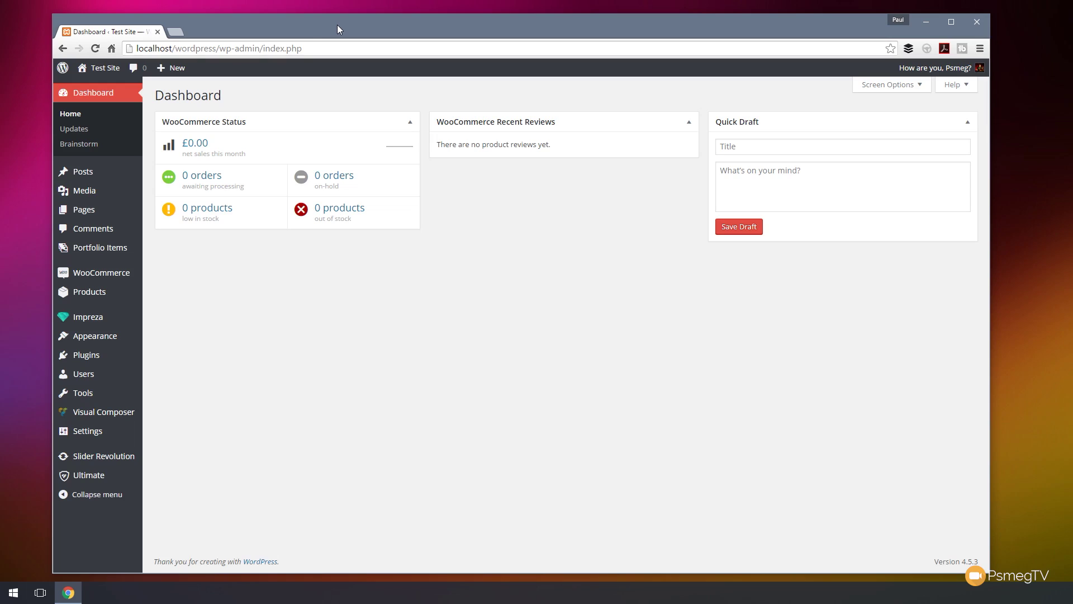
# - Add a product category named "eBooks" with no parent, keeping its display type Standard
pyautogui.moveTo(105, 274)
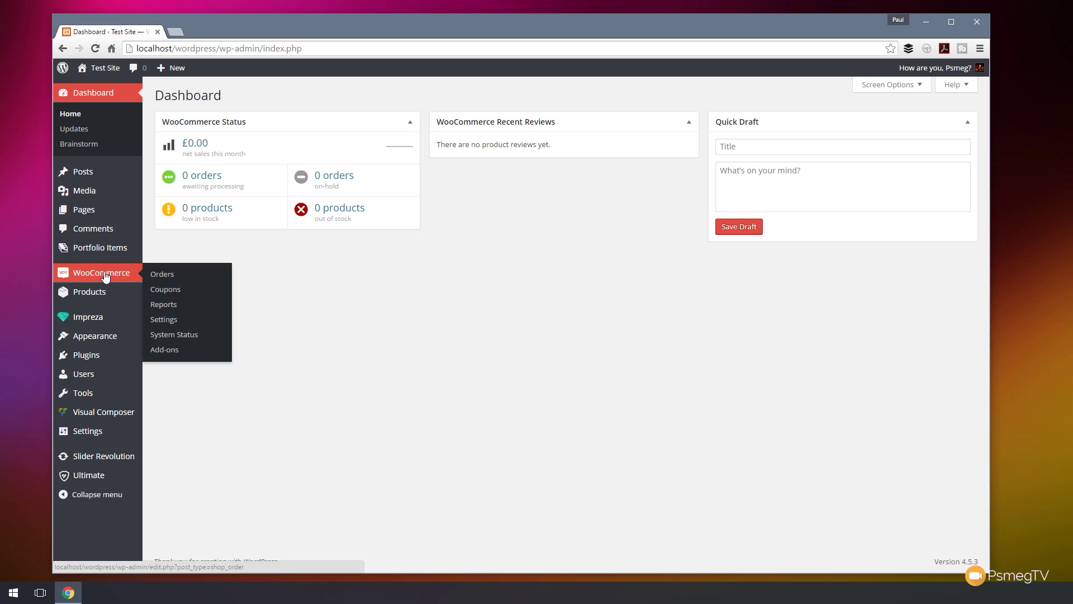
pyautogui.moveTo(100, 301)
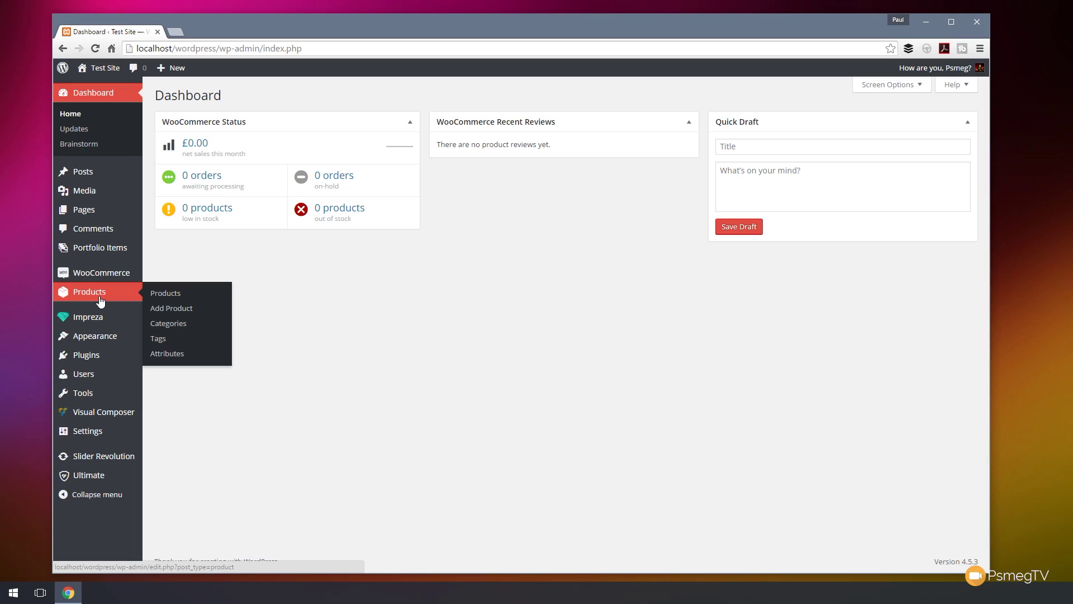
pyautogui.click(164, 323)
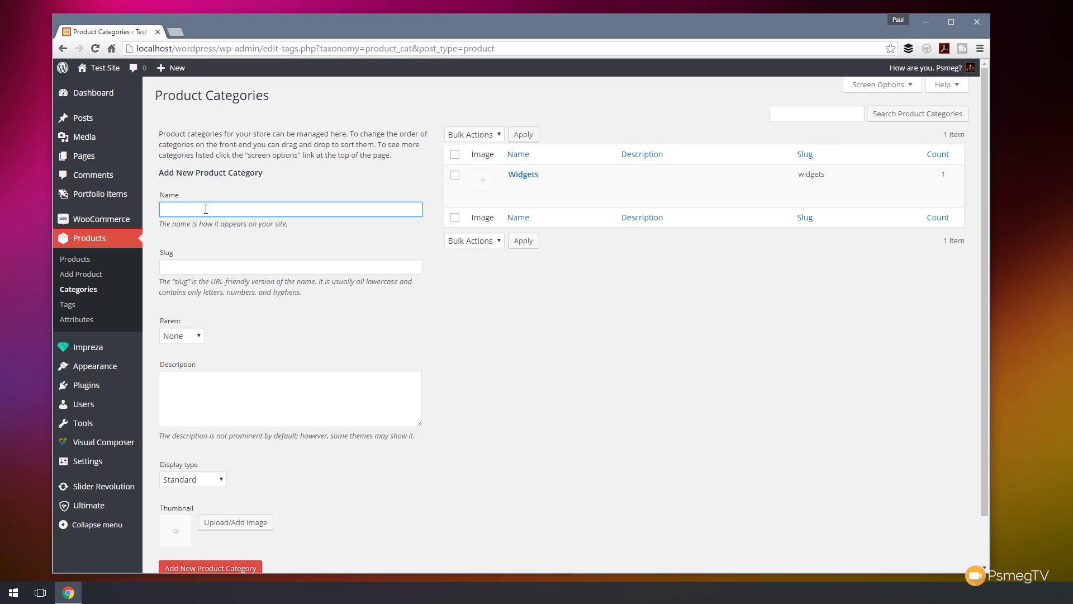
pyautogui.write('eBooks')
pyautogui.scroll(-1, 396, 484)
pyautogui.click(222, 426)
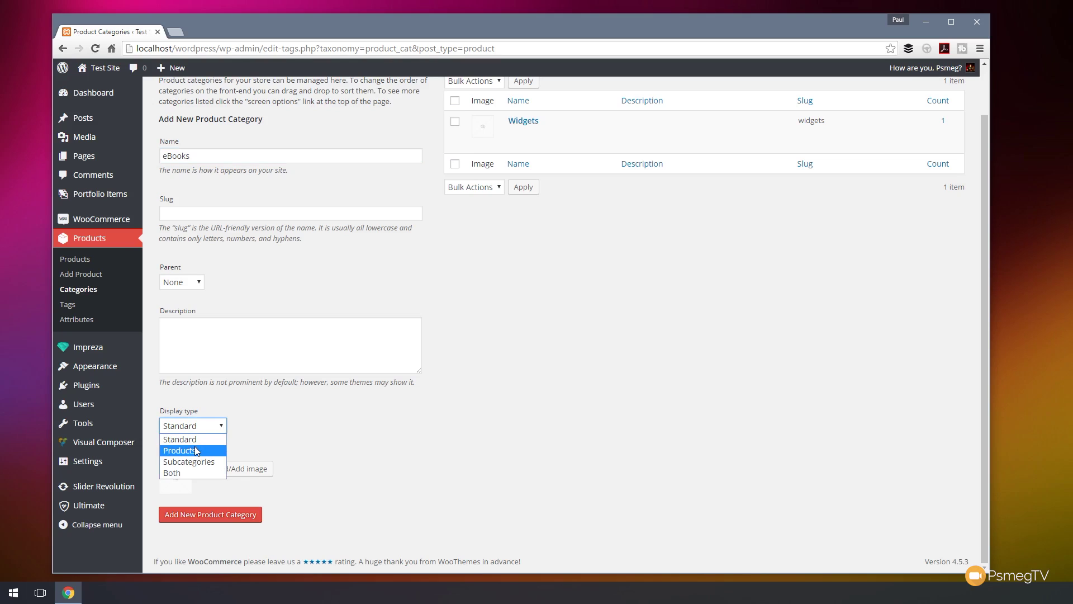
pyautogui.click(362, 437)
pyautogui.click(220, 515)
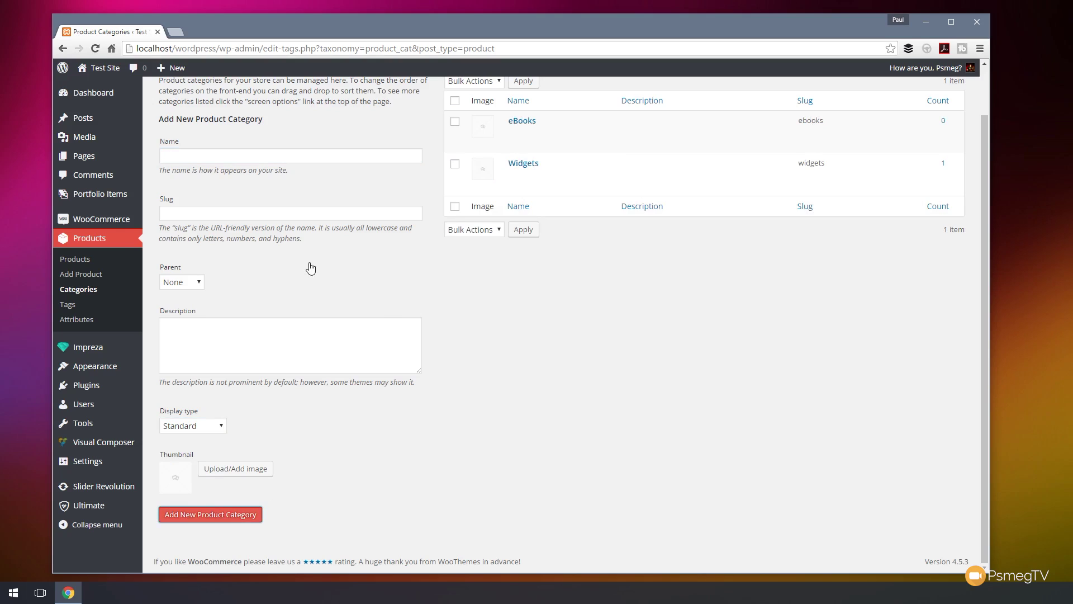
# - Add a second product category named "Books" with the Standard display type
pyautogui.scroll(1, 279, 252)
pyautogui.click(245, 210)
pyautogui.write('Books')
pyautogui.scroll(-1, 391, 460)
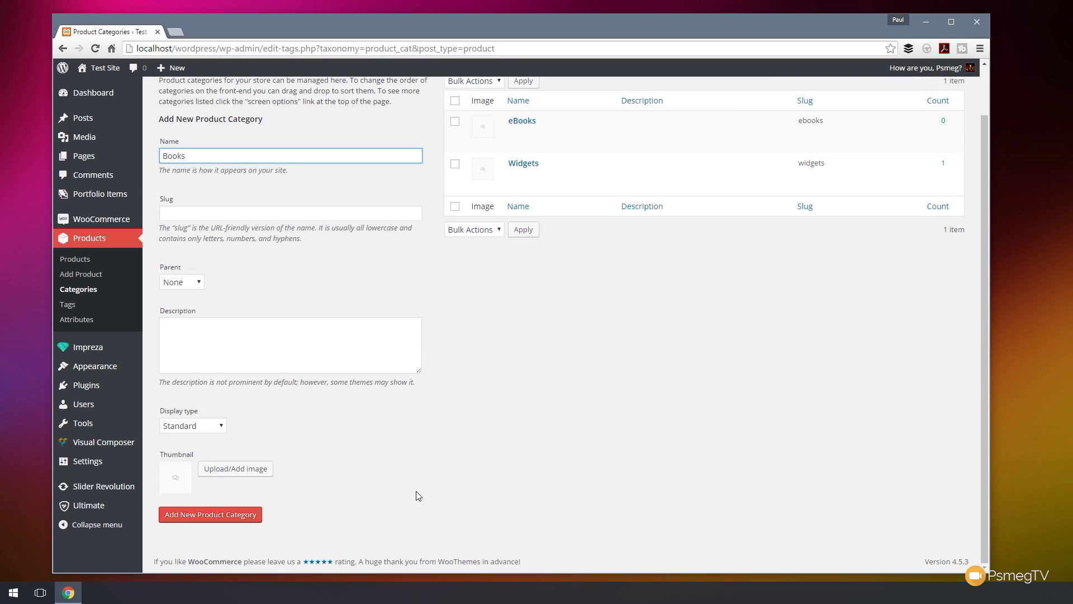
pyautogui.click(227, 514)
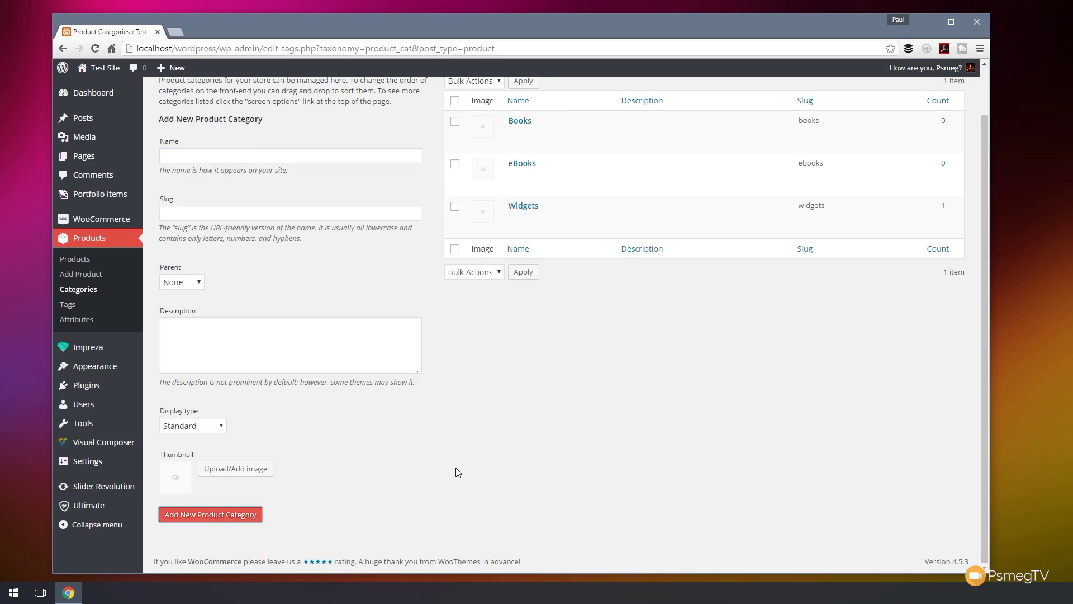
# - Start a product titled "8 Essential Adobe Lightroom Techniques" in the eBooks category and enter the full description listing its eight techniques
pyautogui.click(78, 276)
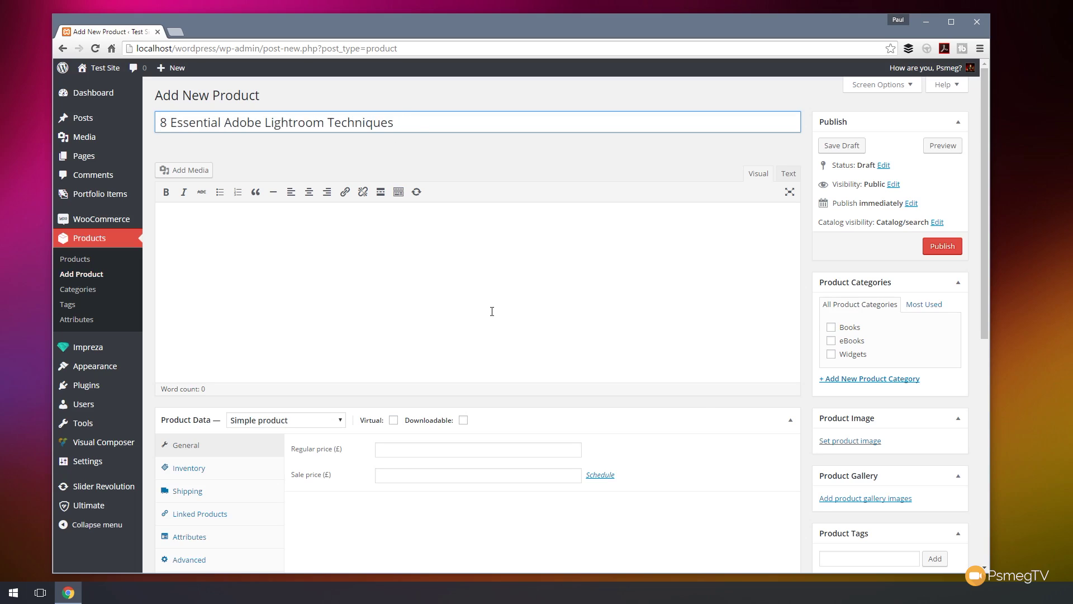
pyautogui.click(847, 348)
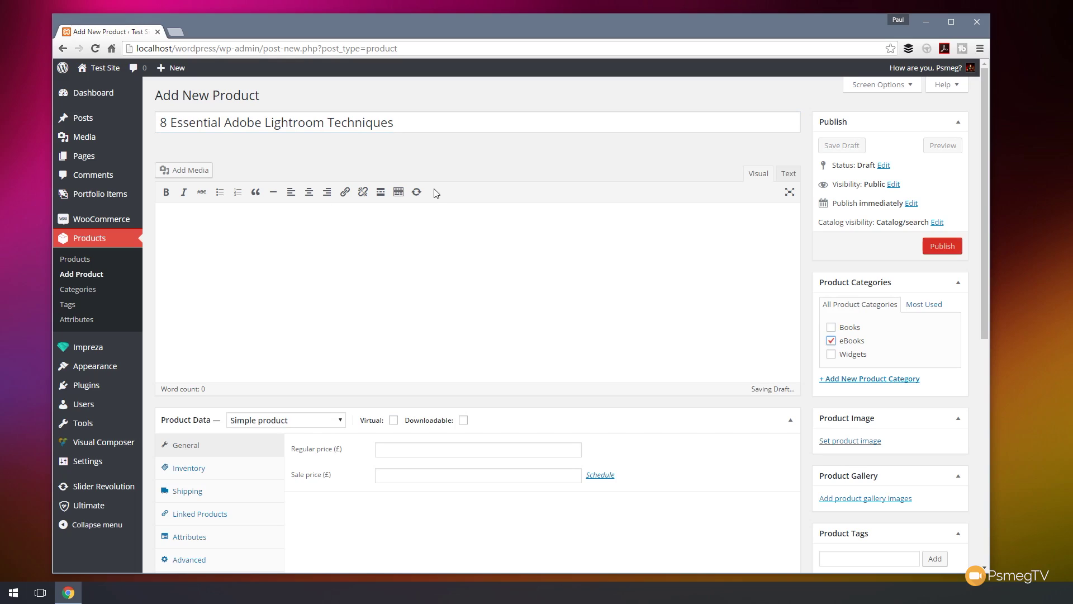
pyautogui.click(338, 248)
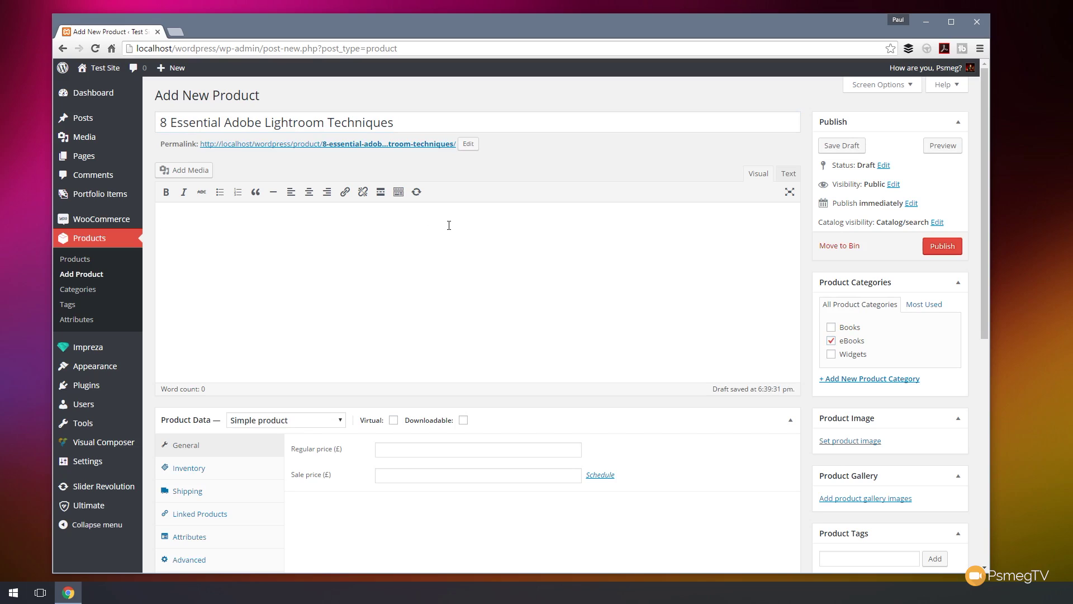
pyautogui.write("8 Essential Photograph Enhancement Techniques in Full Detail  Harness the power of Adobe Lightroom with these 8 Essential image editing tools and techniques, including:  - Black & White - Panoramic Images - HDR (High Dynamic Range) - Effective Sharpening - Creating Powerful Skies - Skin Smoothing - Dealing with Exposure Issues - Working with the Graduated Filter.  Take your photography to the next level with these easy to follow and powerful photo editing skills; all explained in a straightforward, jargon free way. Step-by-step examples, with full color images showing you every step of the entire process. Don't just learn parrot fashion, understand what each step involves, why it's being used and how it improves the end result.  For more information and additional tutorials, visit http://essentiallightroom.com")
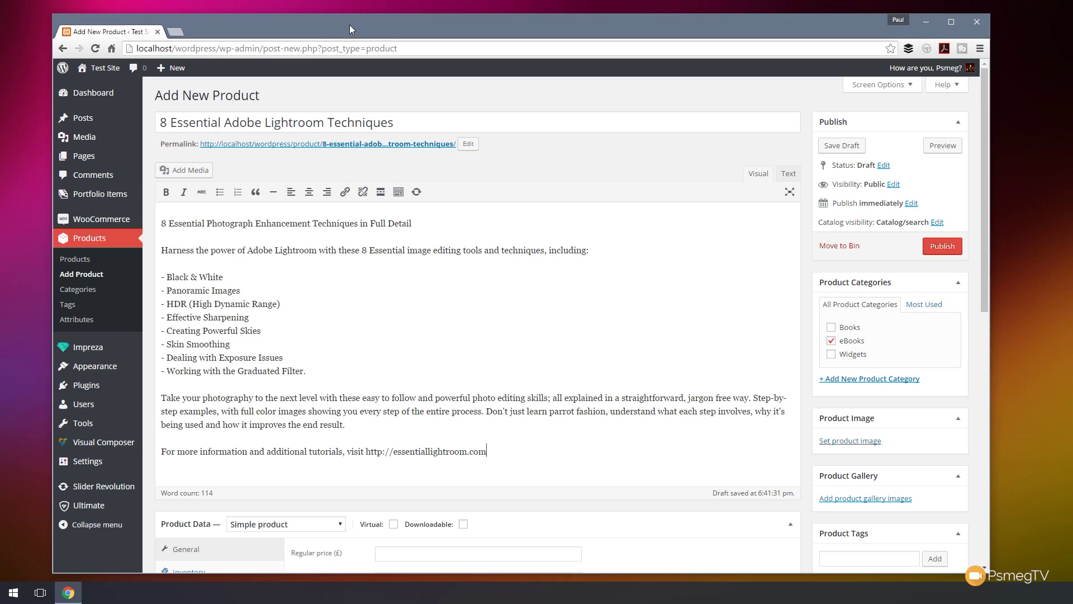
# - Upload the six book cover and page mockup images to the media library while choosing the product image
pyautogui.click(841, 446)
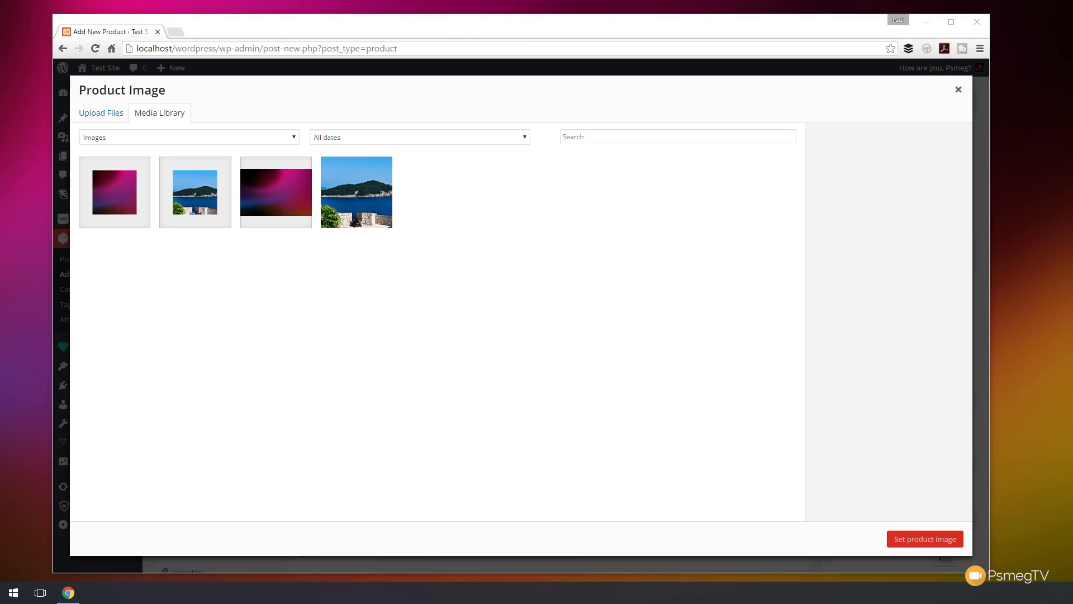
pyautogui.moveTo(5, 409); pyautogui.dragTo(404, 292)
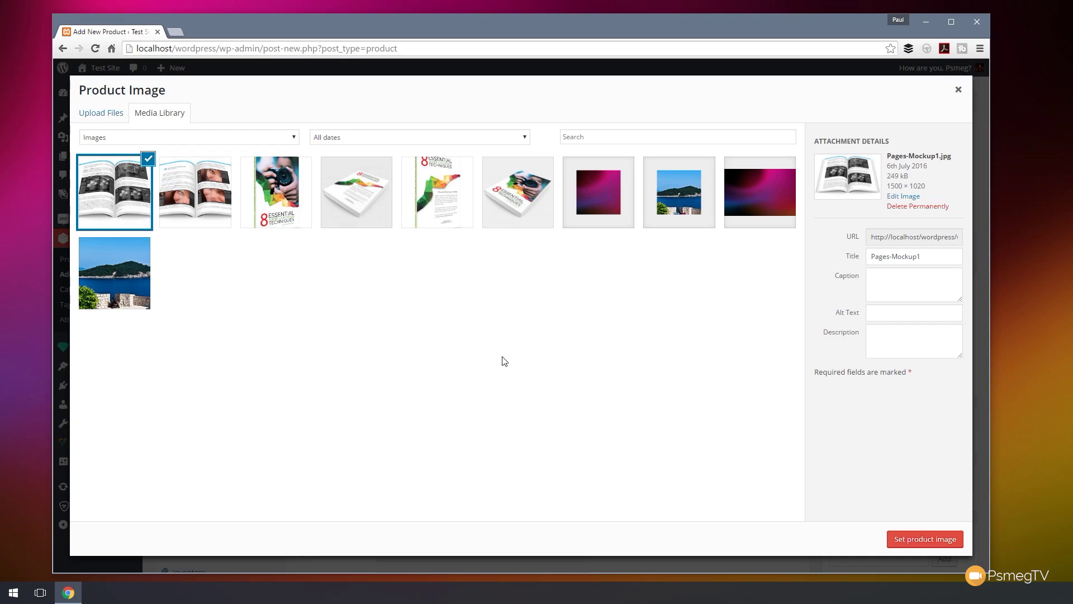
# - Set the alt text of both page mockups and the upright front cover to "8 Essential Photograph Enhancement Techniques"
pyautogui.click(899, 313)
pyautogui.write('8 Essential Photograph Enhancement Techniques')
pyautogui.click(212, 190)
pyautogui.click(887, 313)
pyautogui.hotkey('ctrl', 'v')
pyautogui.click(267, 198)
pyautogui.click(888, 324)
pyautogui.write('8 Essential Photography Enhancement Techniques')
# - Give the flat back cover, upright back cover and flat front cover the alt text "8 Essential Photograph Enhancement Techniques"
pyautogui.click(347, 215)
pyautogui.click(877, 318)
pyautogui.hotkey('ctrl', 'v')
pyautogui.click(420, 202)
pyautogui.click(876, 322)
pyautogui.hotkey('ctrl', 'v')
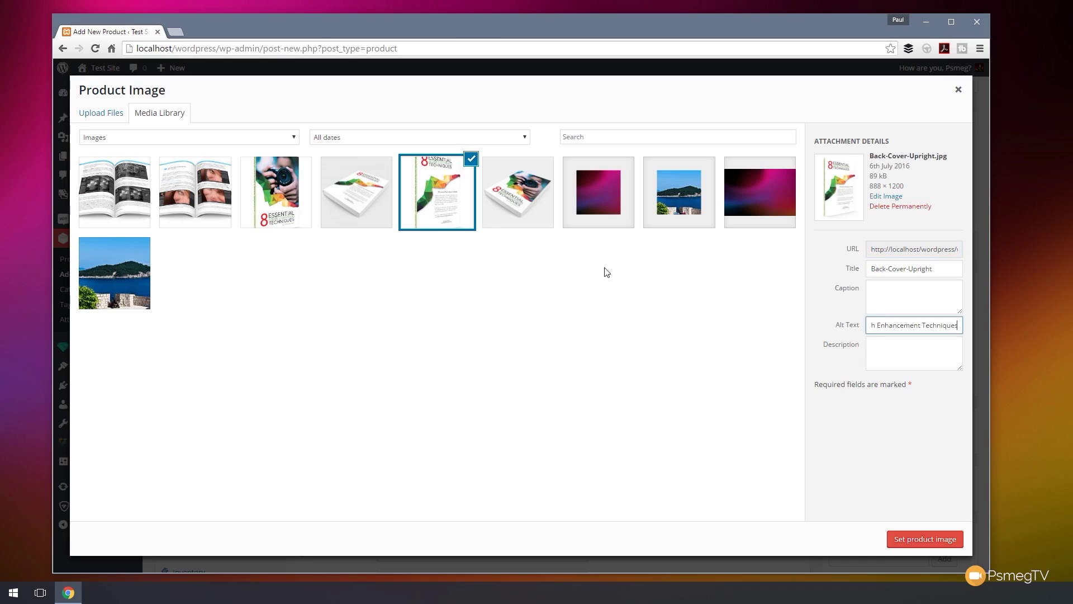
pyautogui.click(520, 218)
pyautogui.click(911, 319)
pyautogui.hotkey('ctrl', 'v')
pyautogui.click(649, 326)
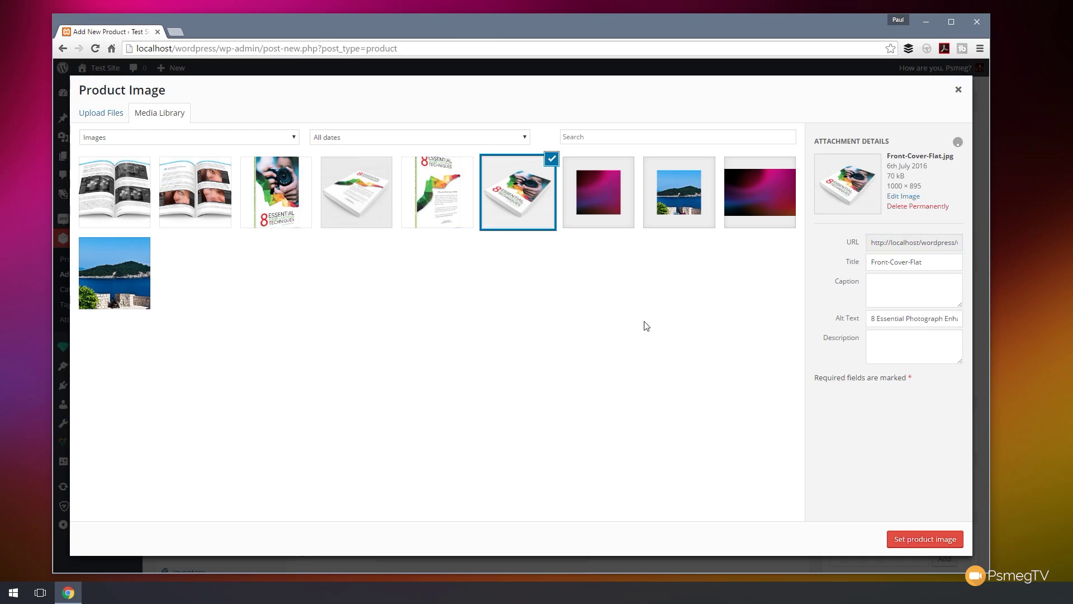
# - Set Front-Cover-Upright.jpg as the product image
pyautogui.click(263, 190)
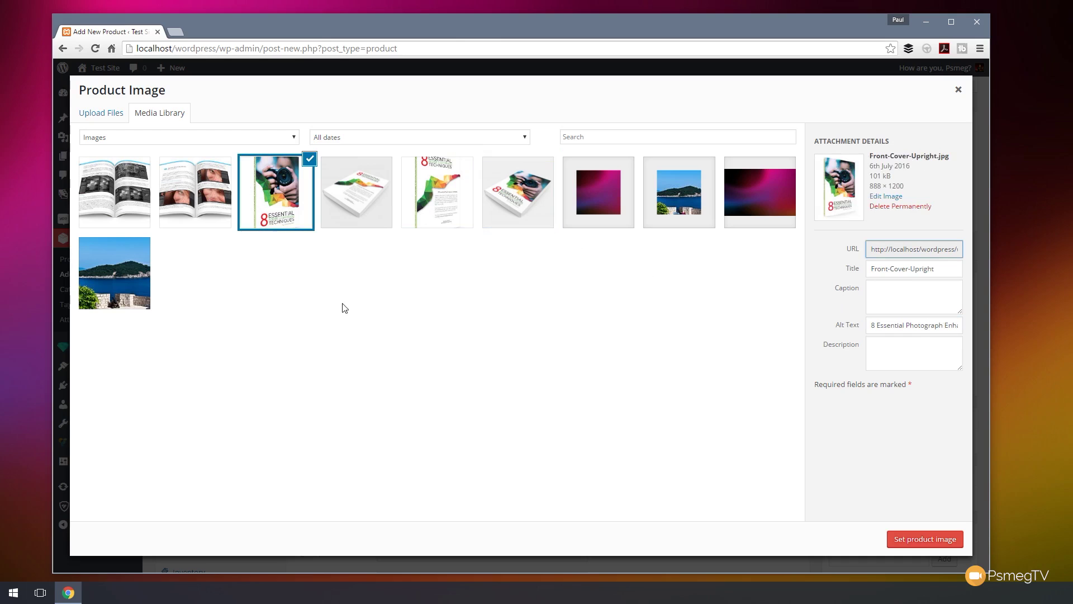
pyautogui.click(917, 539)
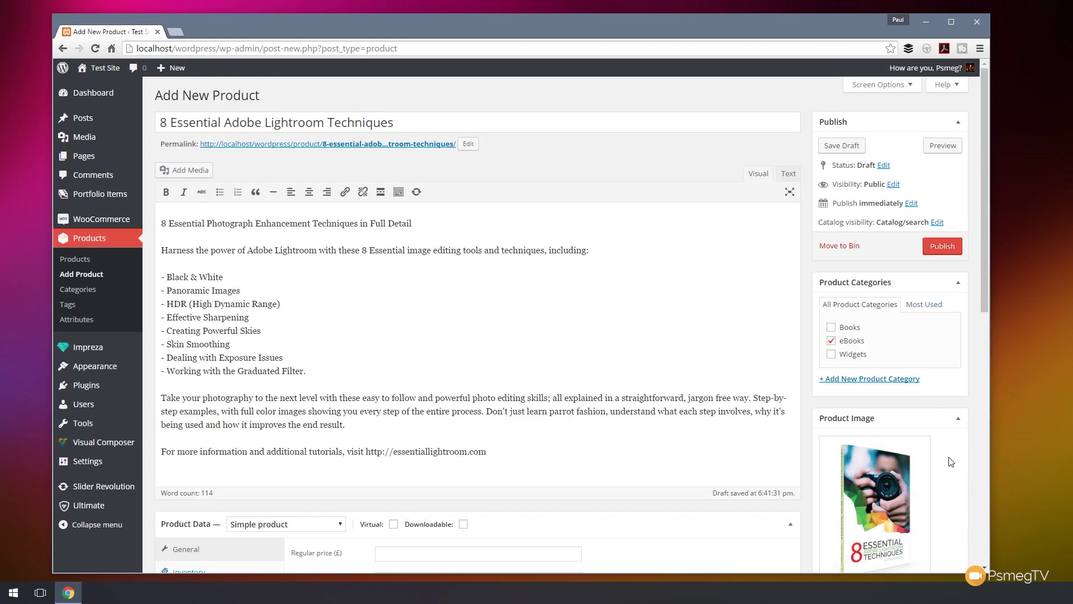
# - Add the flat front cover, both back covers and both page mockups to the product gallery
pyautogui.scroll(-2, 951, 461)
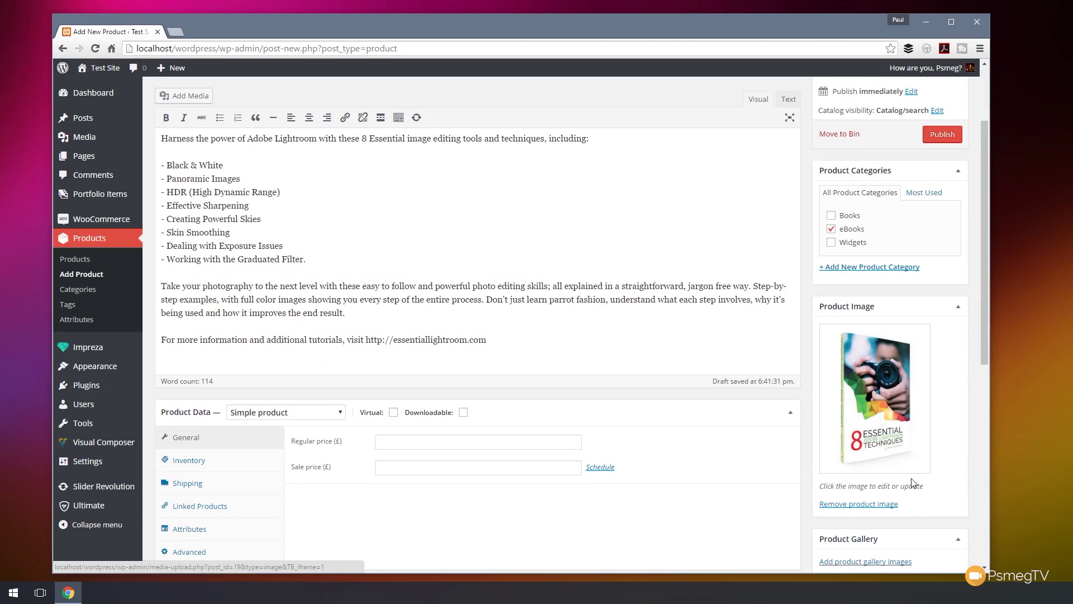
pyautogui.scroll(-2, 919, 472)
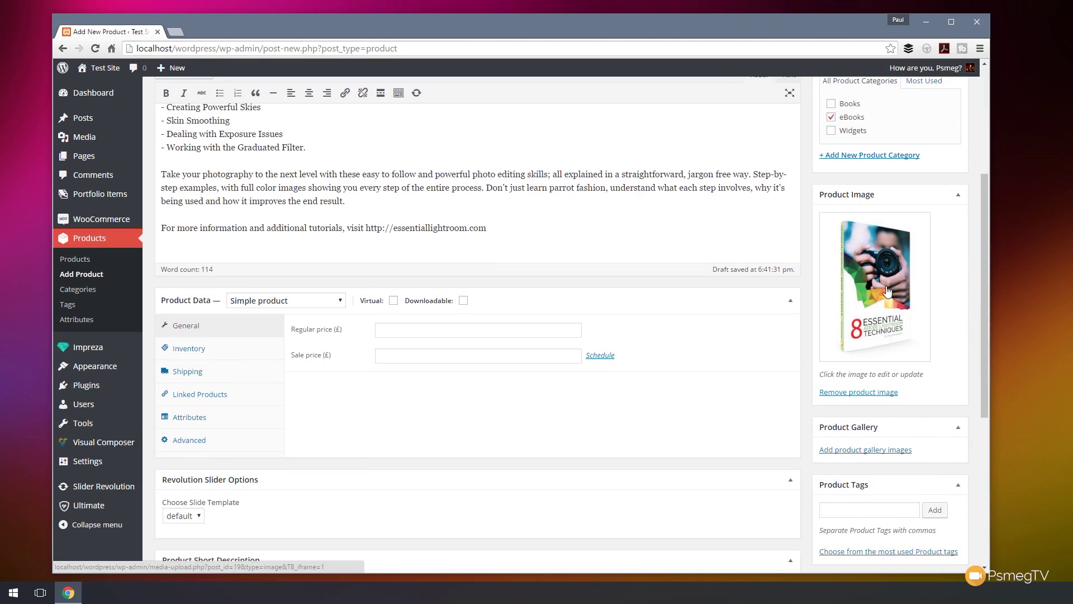
pyautogui.scroll(-2, 897, 308)
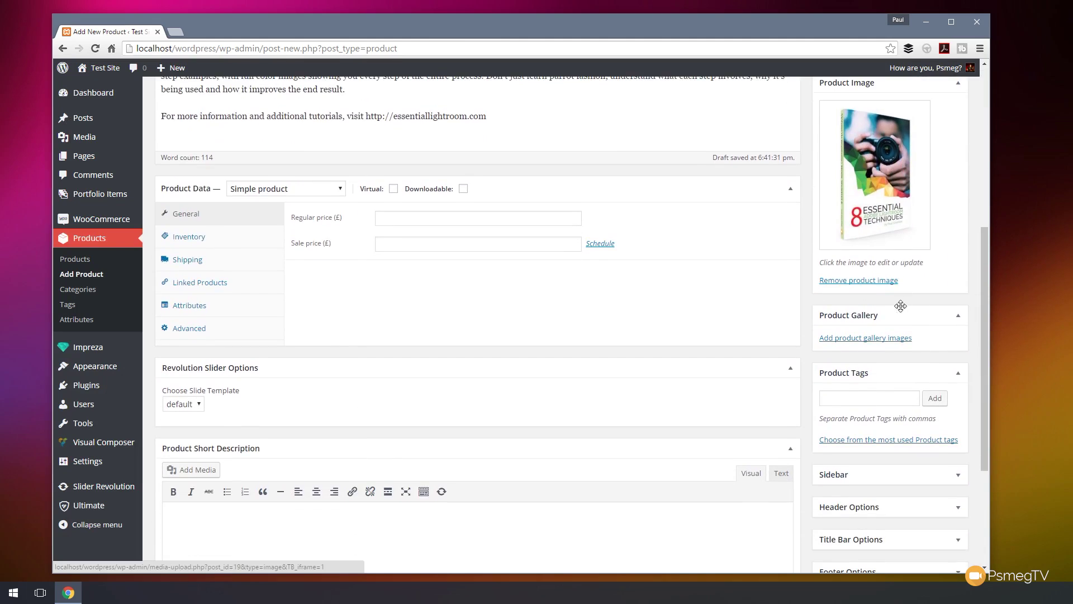
pyautogui.click(861, 339)
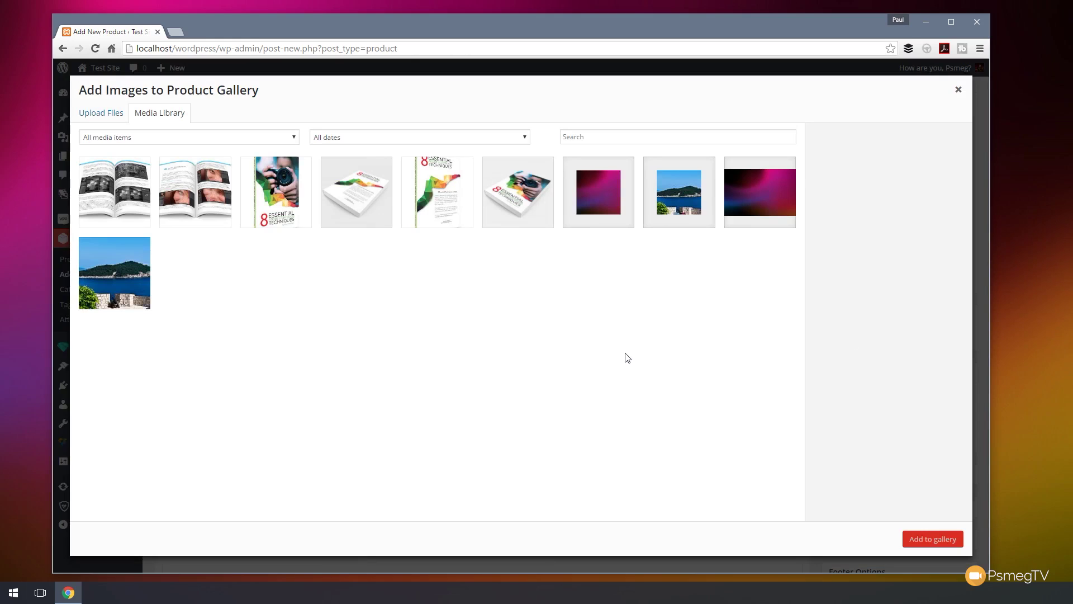
pyautogui.click(501, 212)
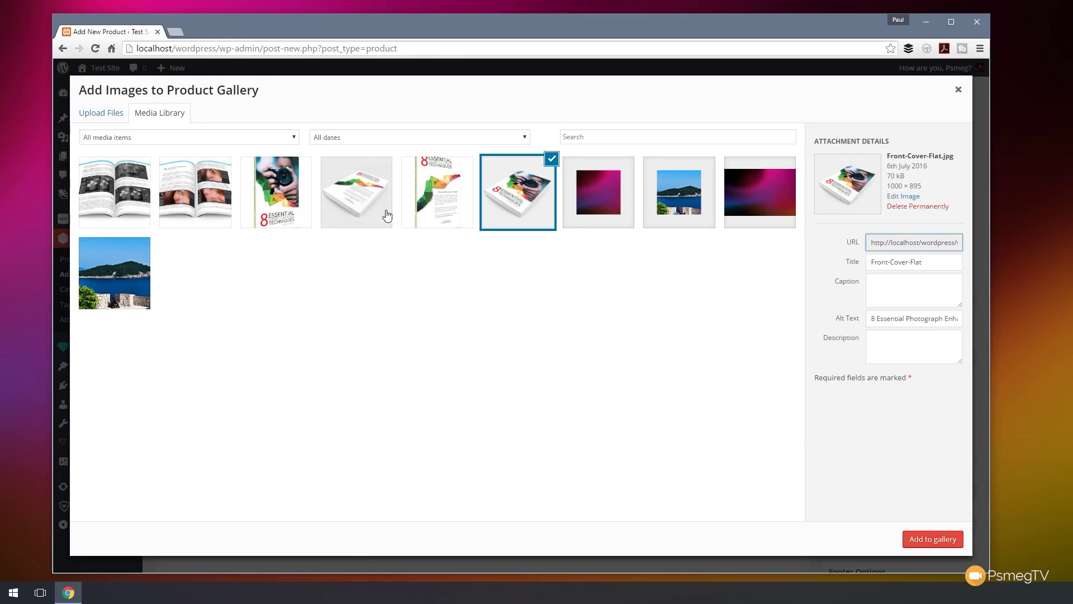
pyautogui.click(424, 204)
pyautogui.click(353, 203)
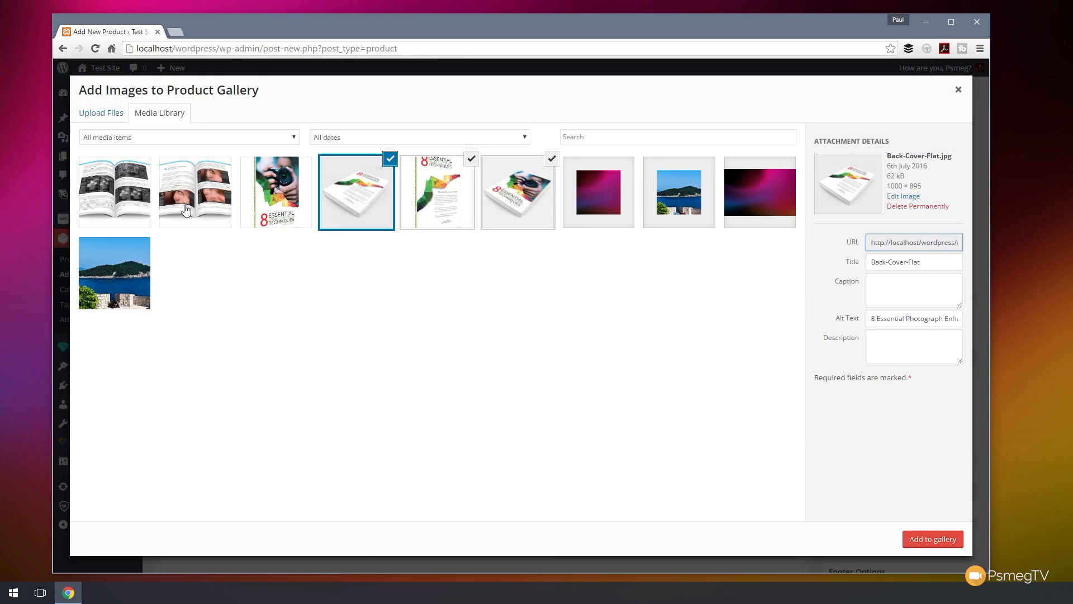
pyautogui.click(185, 209)
pyautogui.click(114, 204)
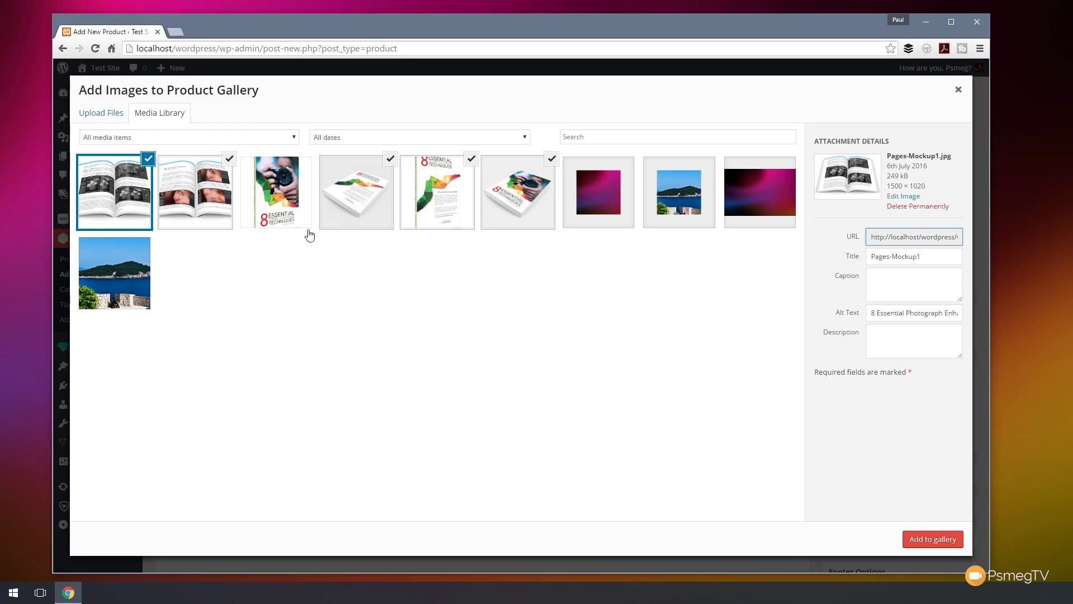
pyautogui.click(932, 539)
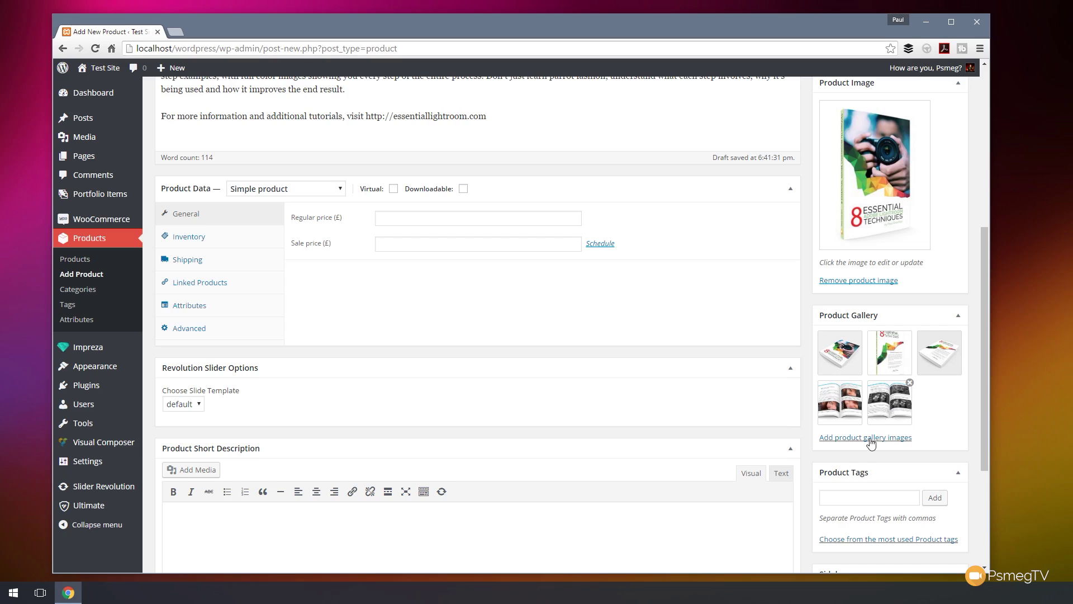
# - Fill in the product short description with the paragraph starting "Take your photography to the next level"
pyautogui.scroll(1, 728, 430)
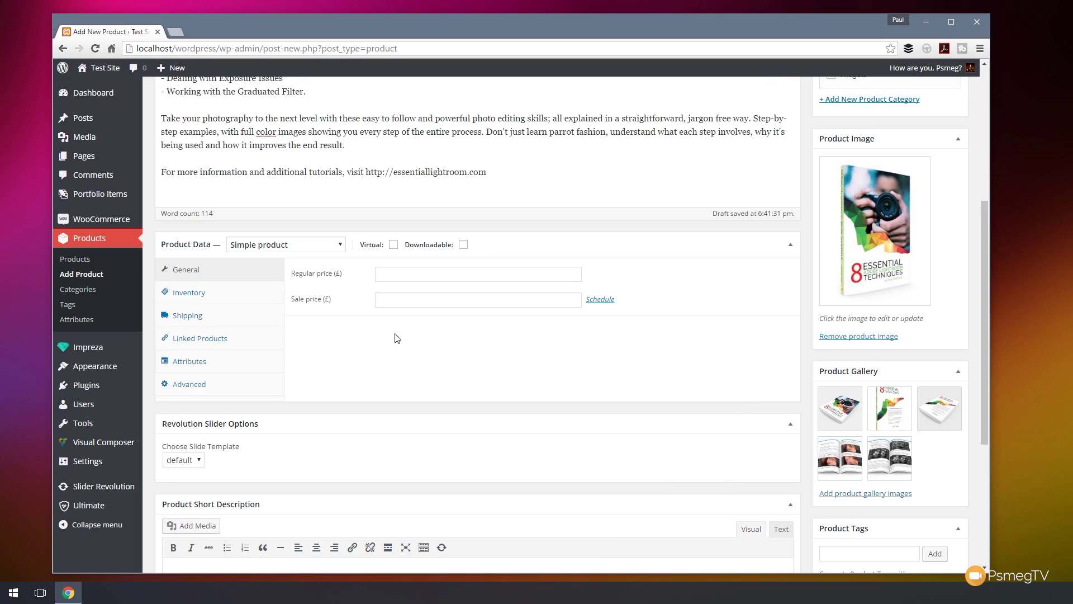
pyautogui.scroll(-5, 396, 339)
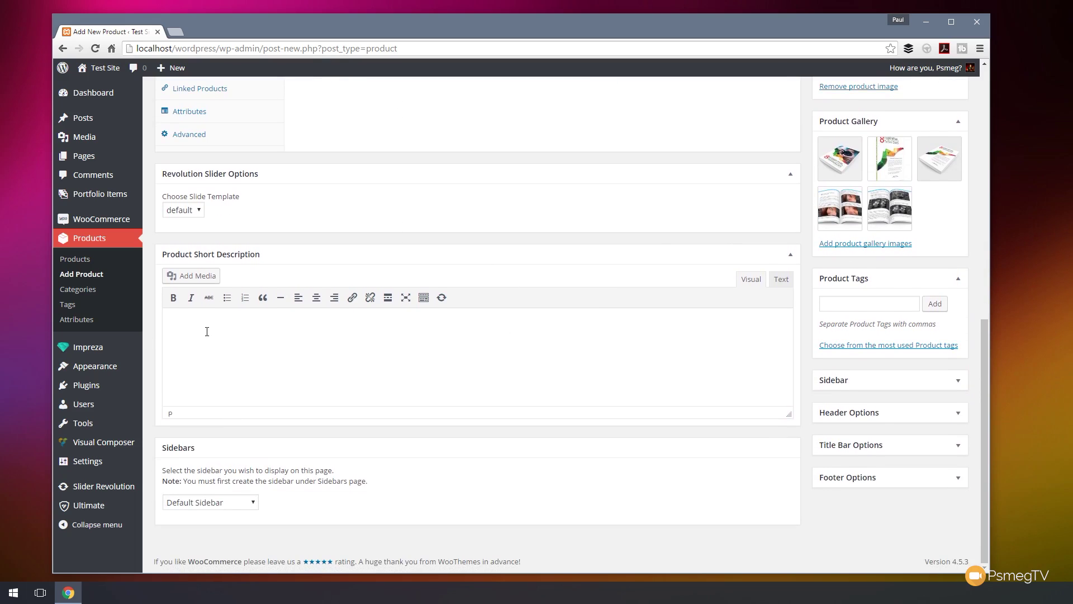
pyautogui.write("Take your photography to the next level with these easy to follow and powerful photo editing skills; all explained in a straightforward, jargon free way. Step-by-step examples, with full color images showing you every step of the entire process. Don't just learn parrot fashion, understand what each step involves, why it's being used and how it improves the end result.")
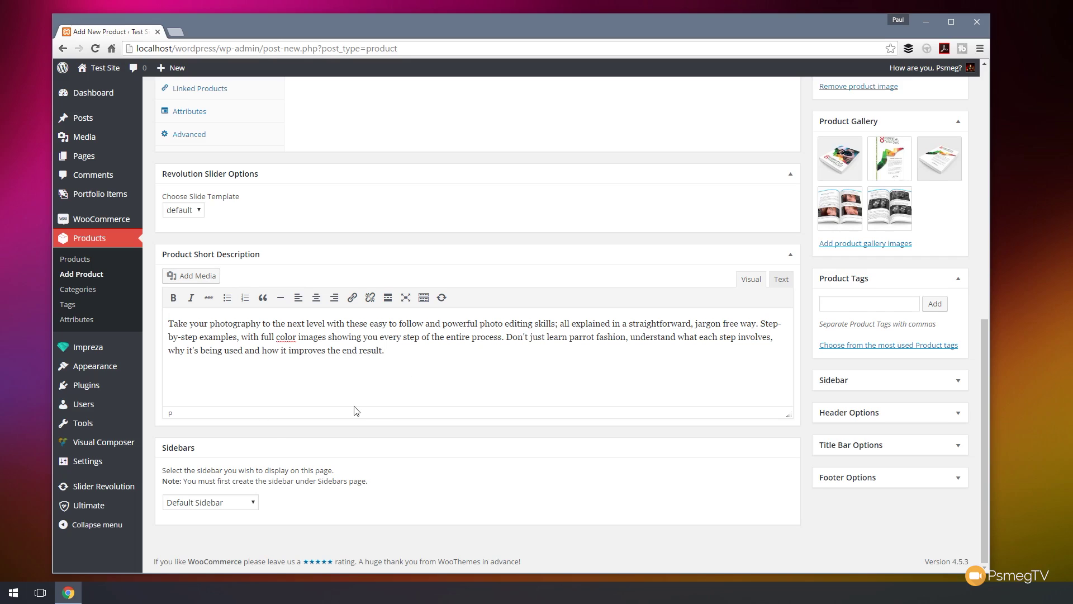
# - Add the product tags Photography, Adobe Lightroom and Image Editing
pyautogui.scroll(4, 562, 474)
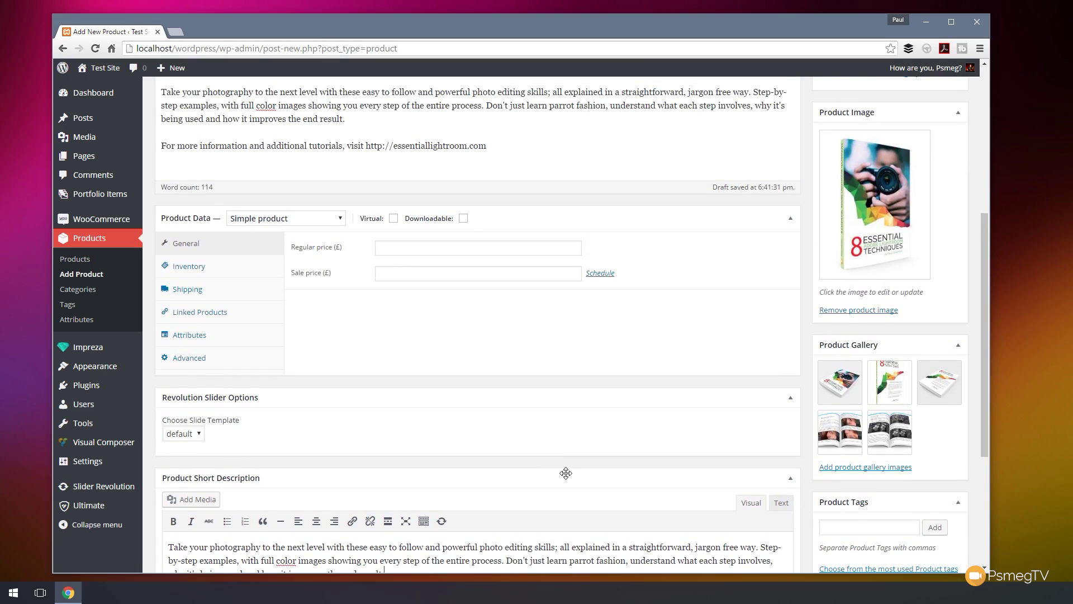
pyautogui.scroll(-3, 566, 474)
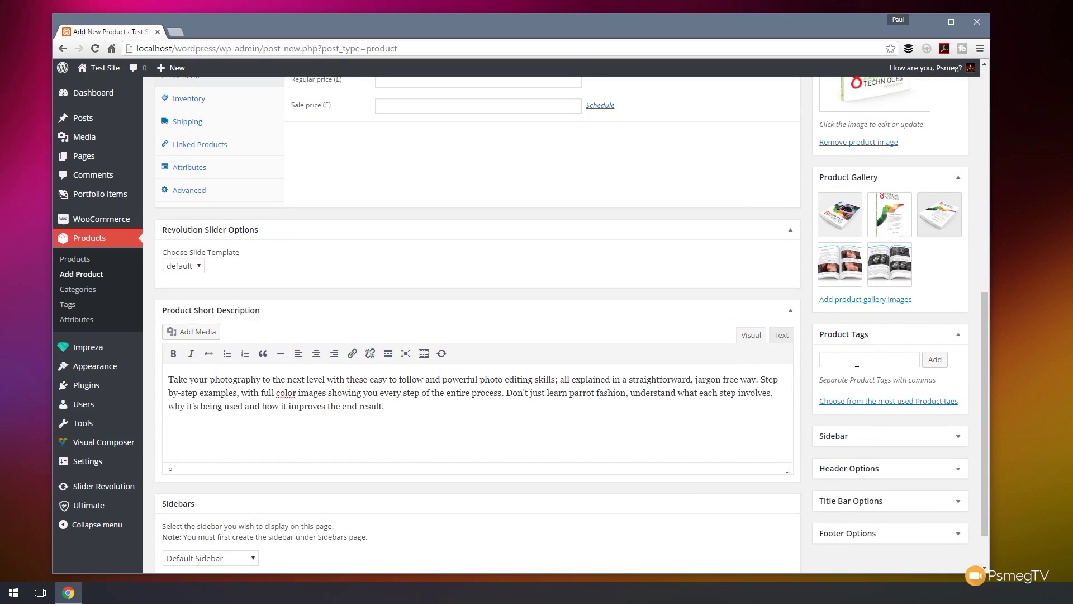
pyautogui.click(856, 361)
pyautogui.write('Photography')
pyautogui.write(', Adobe Li')
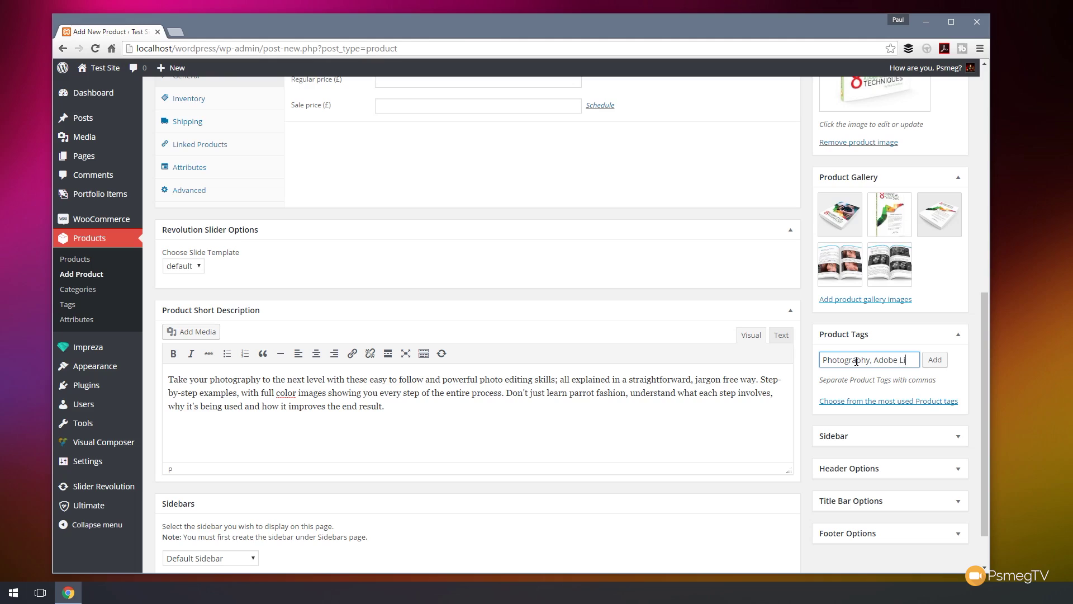
pyautogui.write('ghtroom, Image Editing,')
pyautogui.click(935, 363)
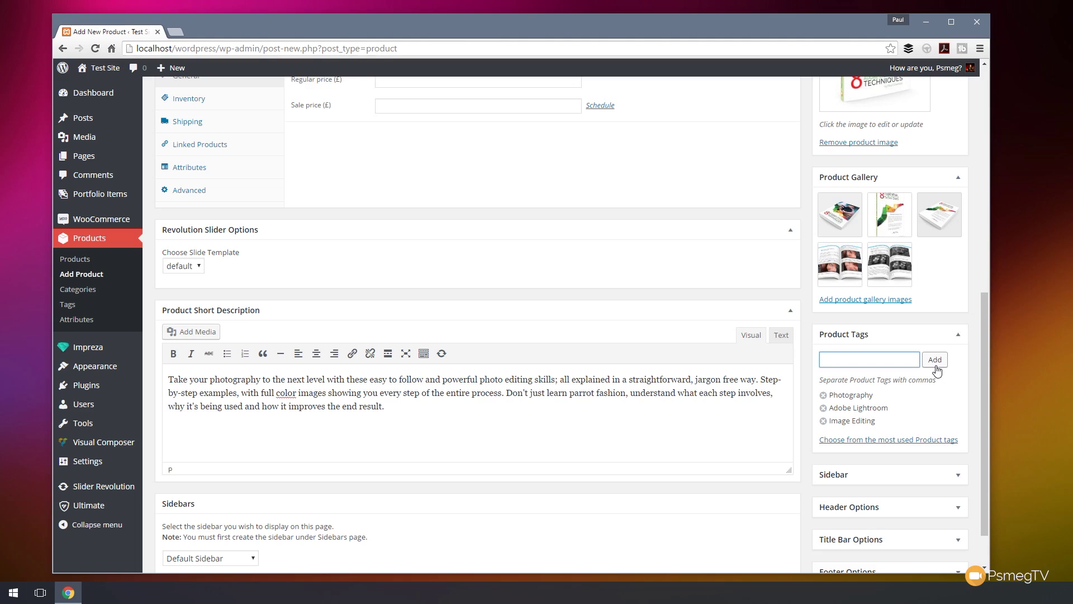
# - Set the simple product's regular price to £4.99
pyautogui.scroll(-1, 936, 370)
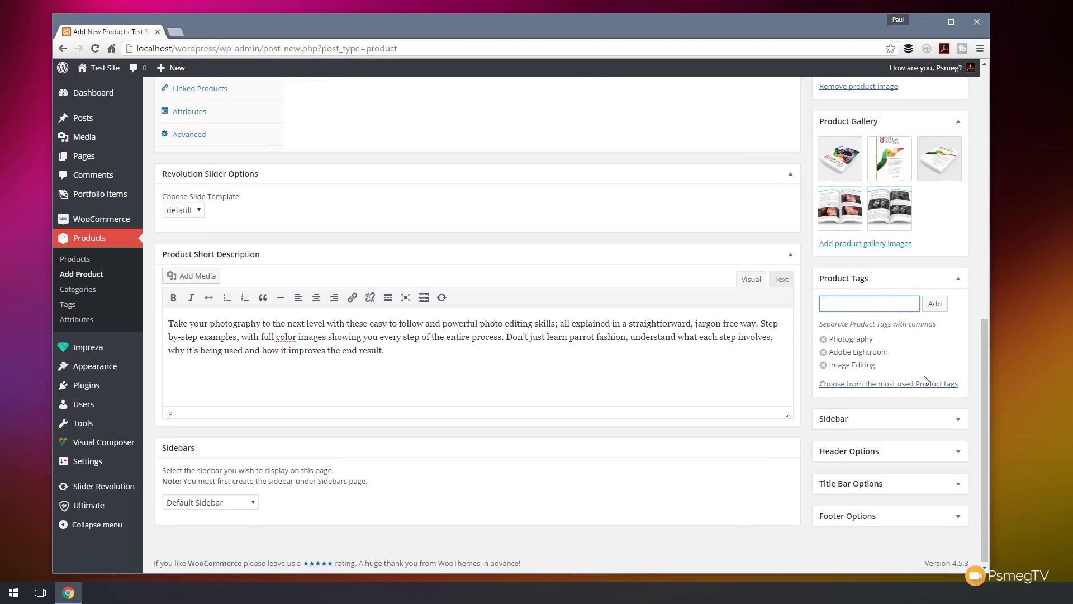
pyautogui.scroll(2, 768, 418)
pyautogui.scroll(1, 577, 375)
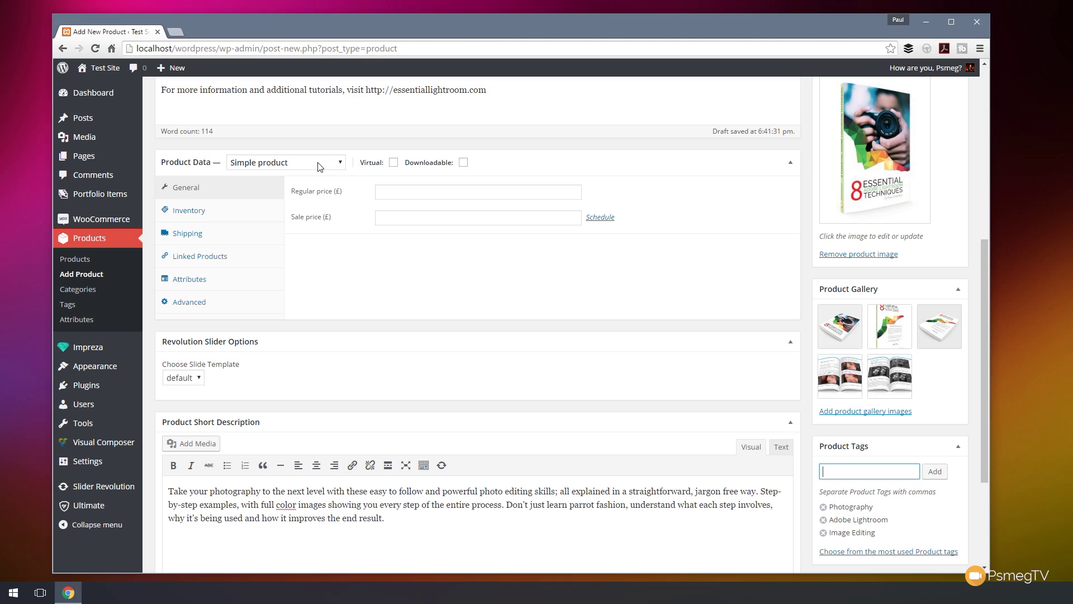
pyautogui.click(412, 194)
pyautogui.write('4.99')
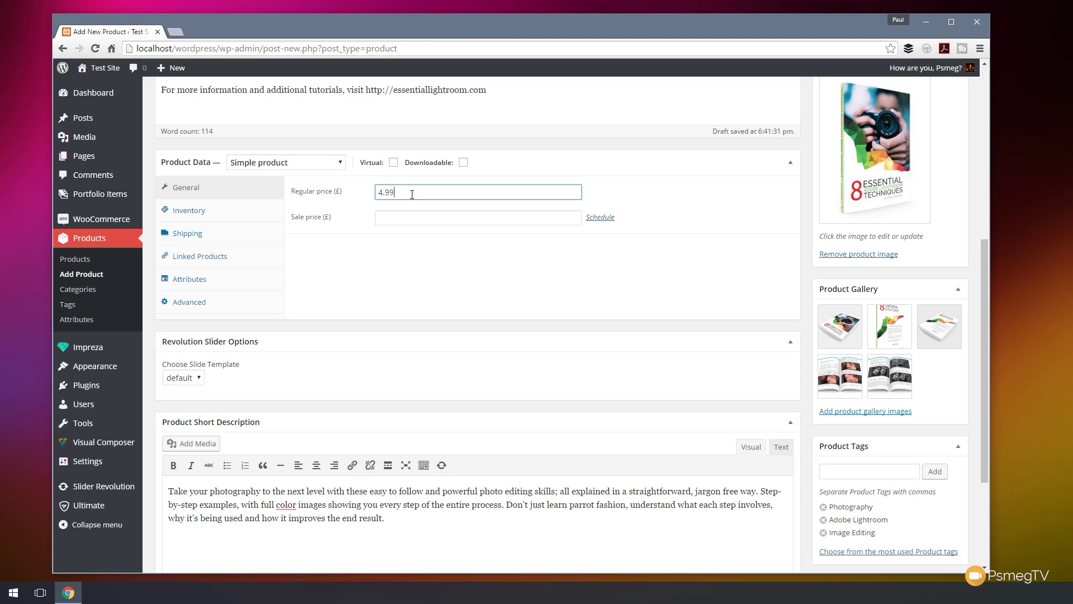
# - Set a sale price of £3.99 scheduled from 2016-07-07 to 2016-07-15
pyautogui.click(399, 221)
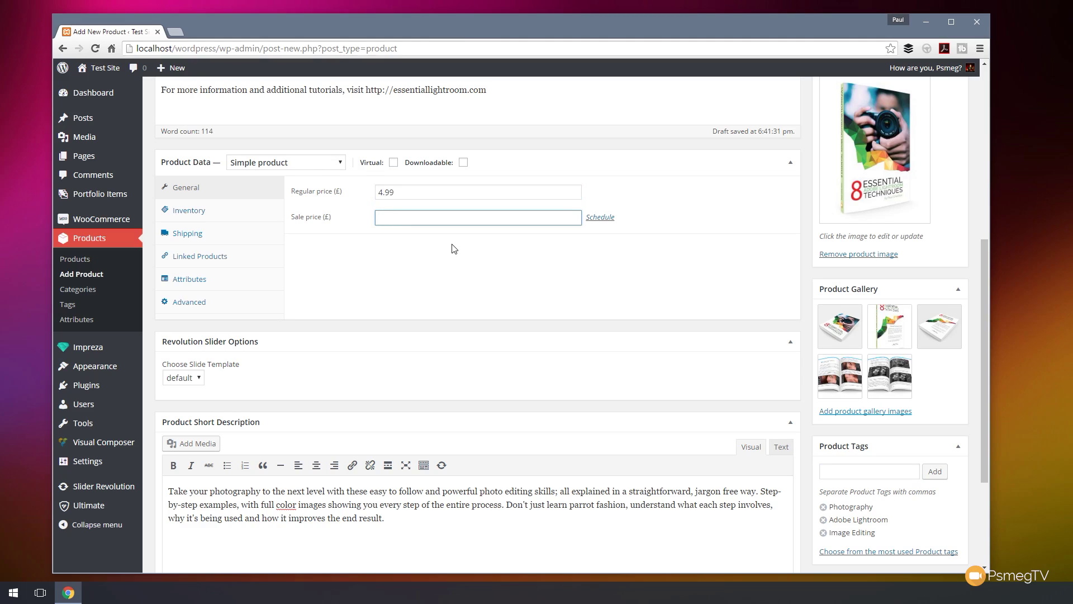
pyautogui.write('3.99')
pyautogui.click(596, 223)
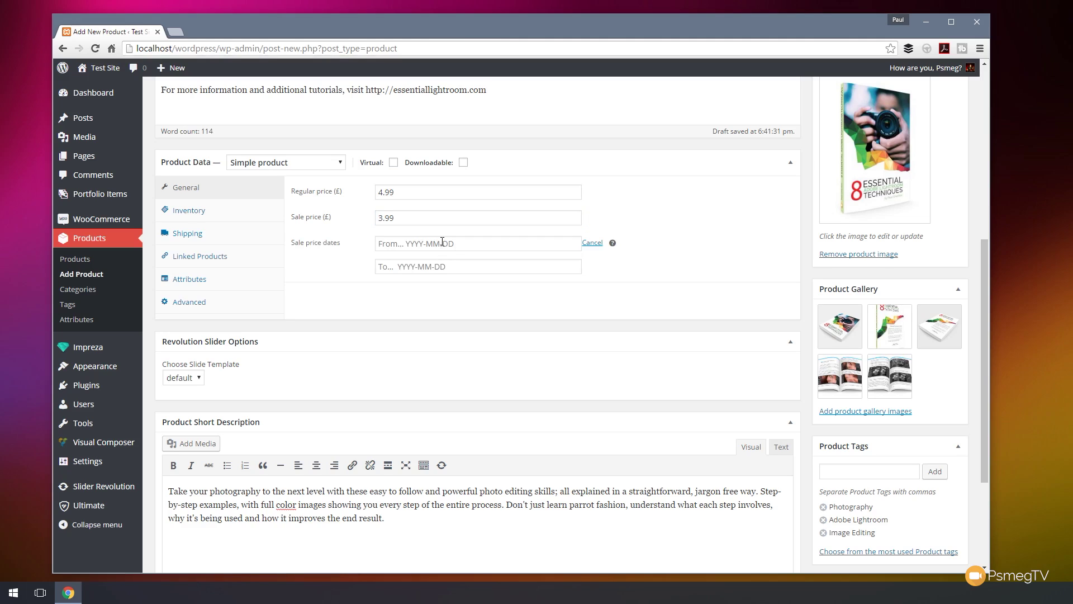
pyautogui.click(487, 246)
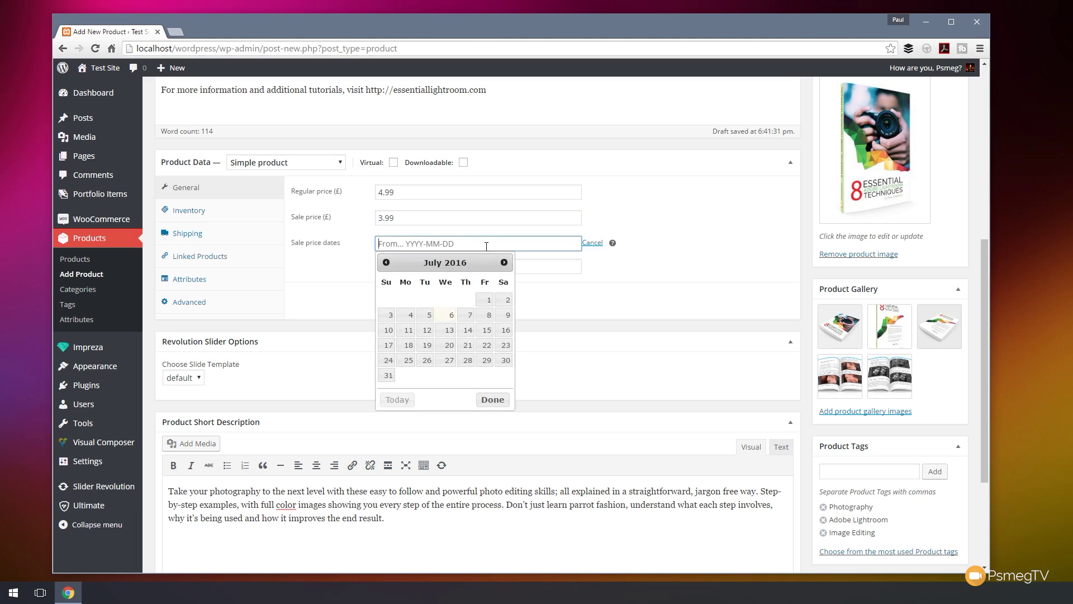
pyautogui.click(466, 315)
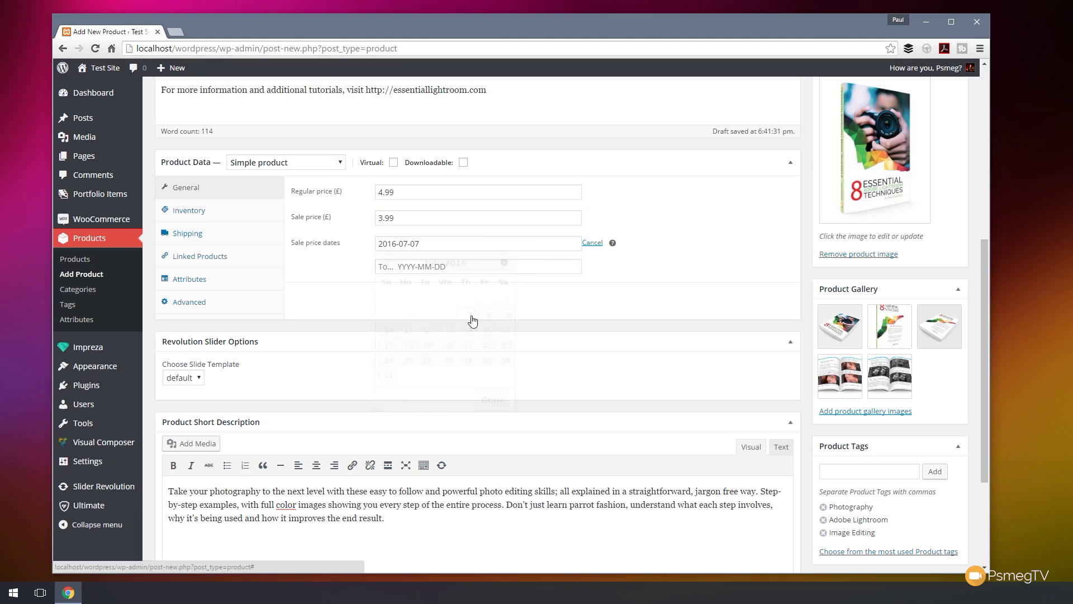
pyautogui.click(451, 268)
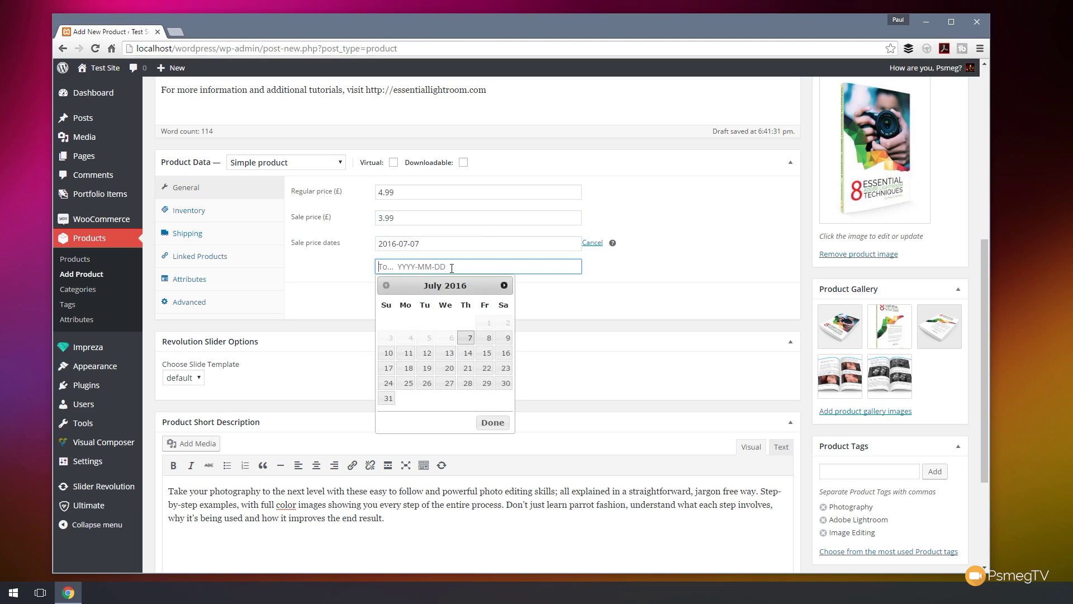
pyautogui.click(487, 353)
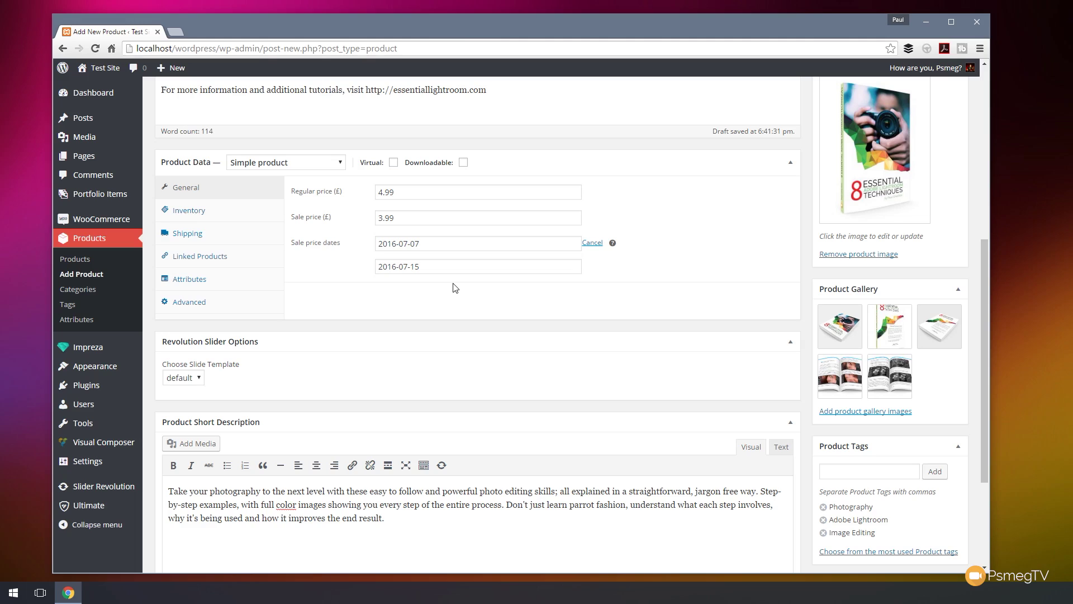
# - Enter ALB0001 as the product's SKU in the inventory data
pyautogui.click(208, 219)
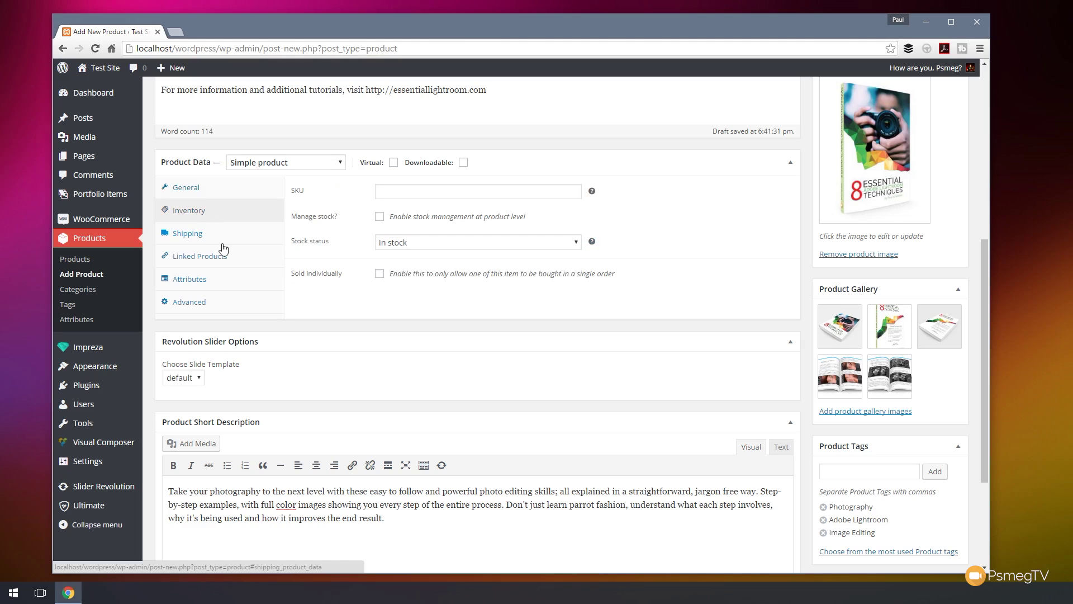
pyautogui.click(409, 191)
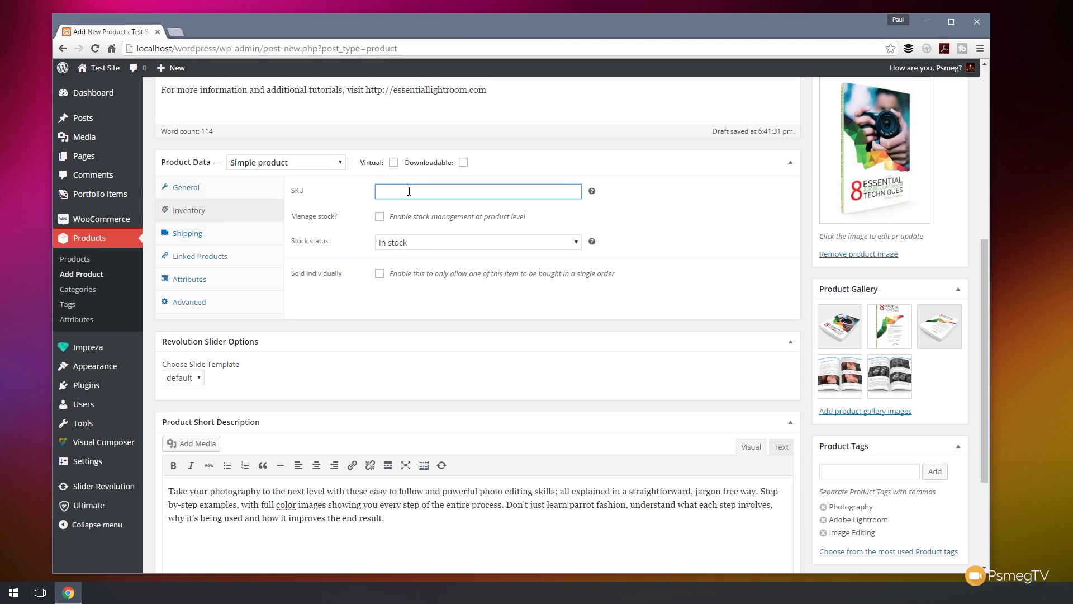
pyautogui.write('ALB0001')
pyautogui.click(696, 227)
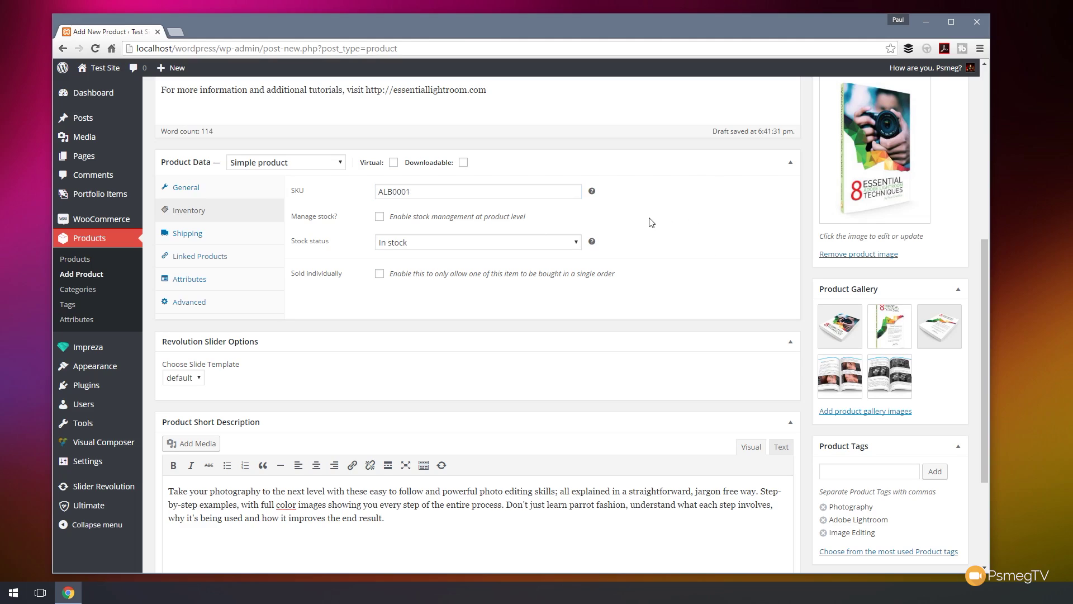
pyautogui.moveTo(595, 195)
# - Enable stock management at product level and set the stock quantity to 100
pyautogui.click(380, 220)
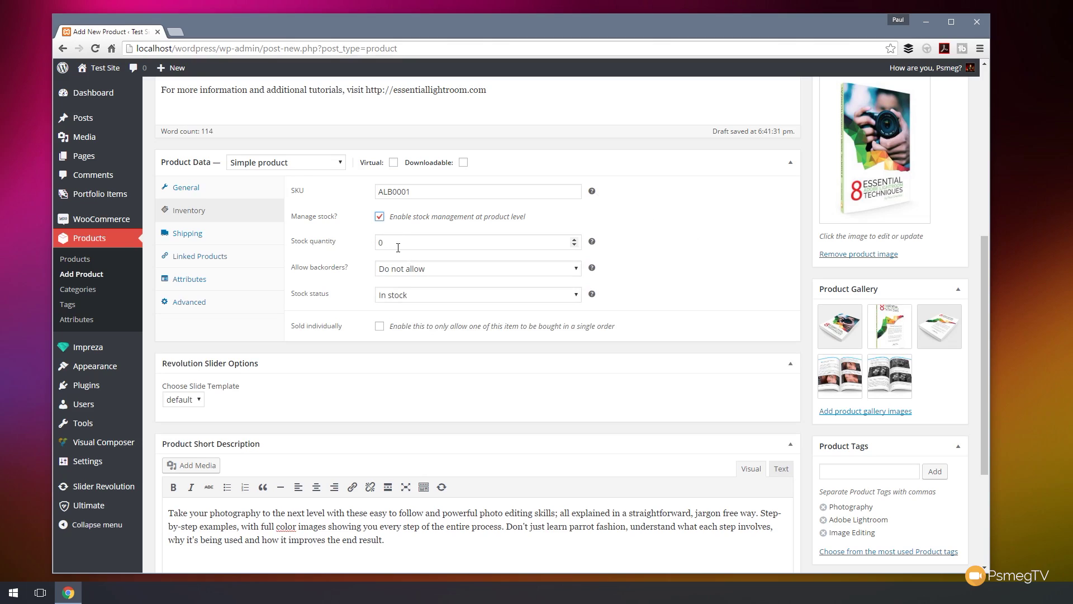
pyautogui.click(346, 246)
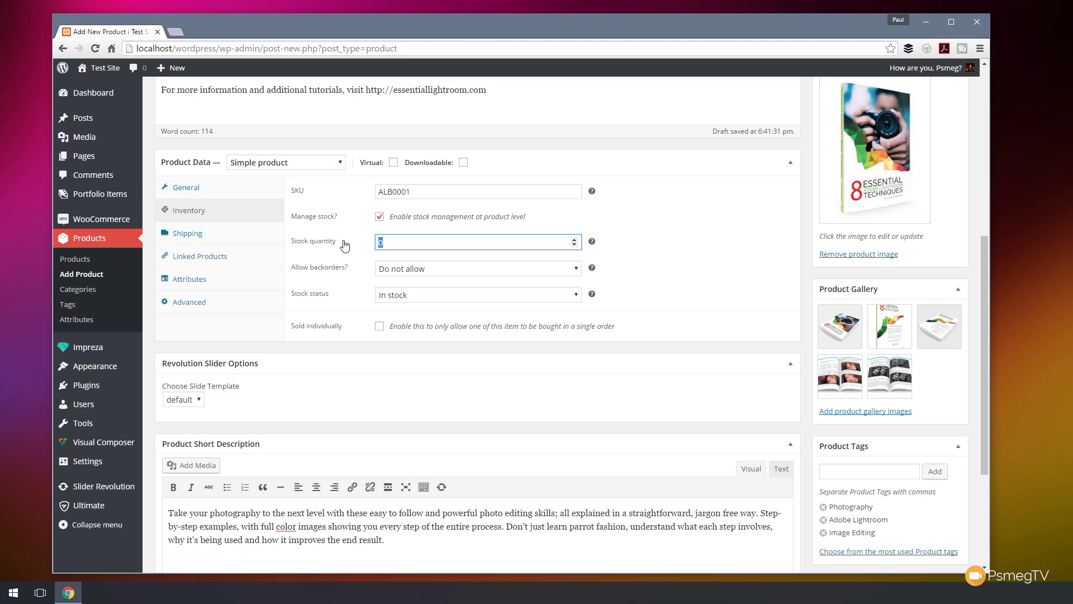
pyautogui.write('100')
pyautogui.click(668, 257)
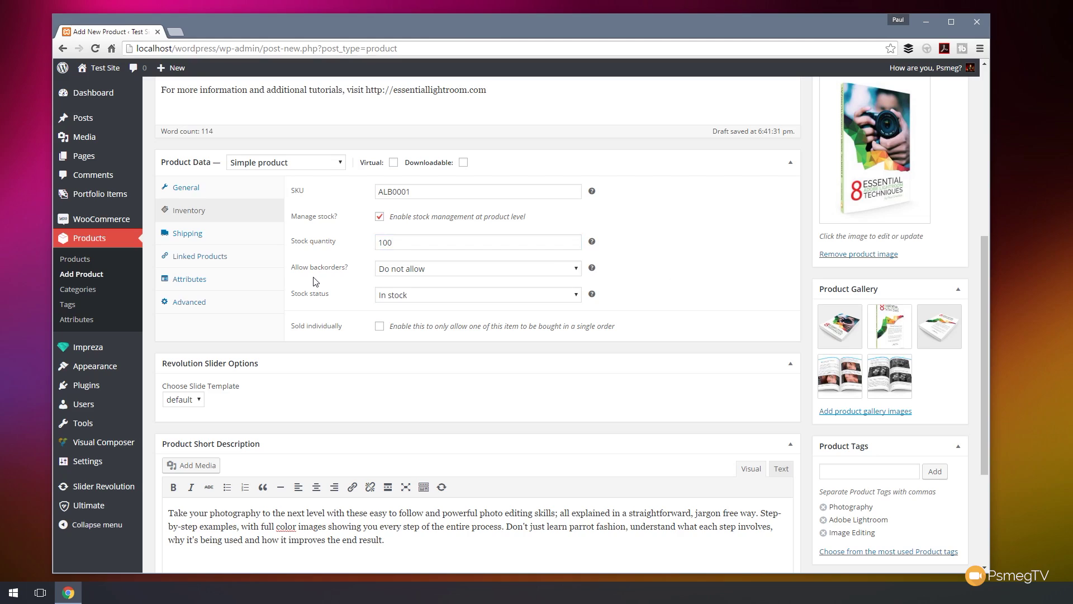
# - Examine the backorder and stock status choices, plus the product's shipping, linked products and attributes settings
pyautogui.click(437, 271)
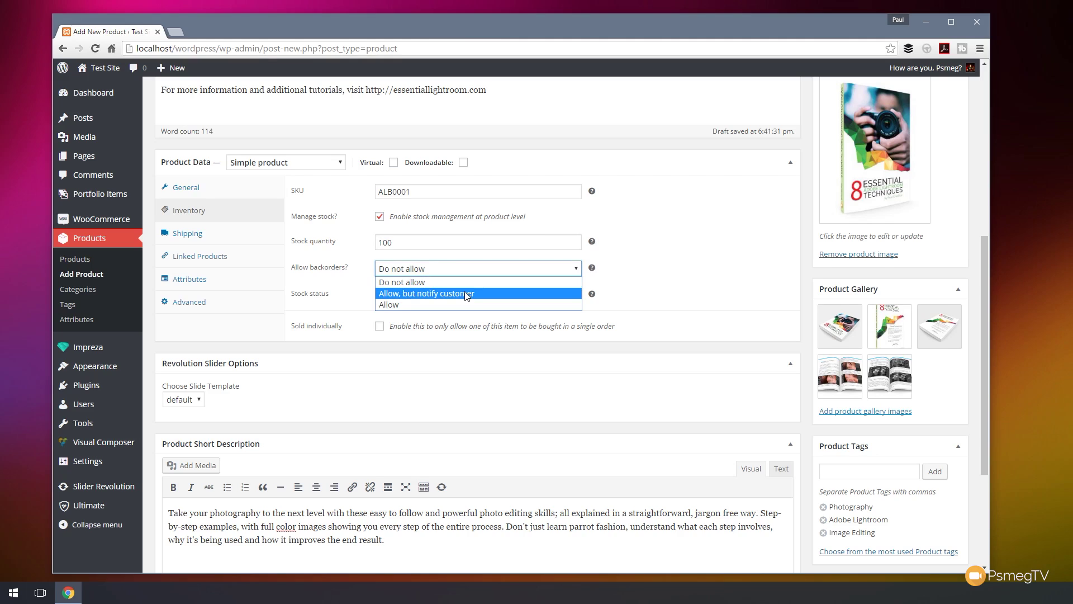
pyautogui.click(730, 269)
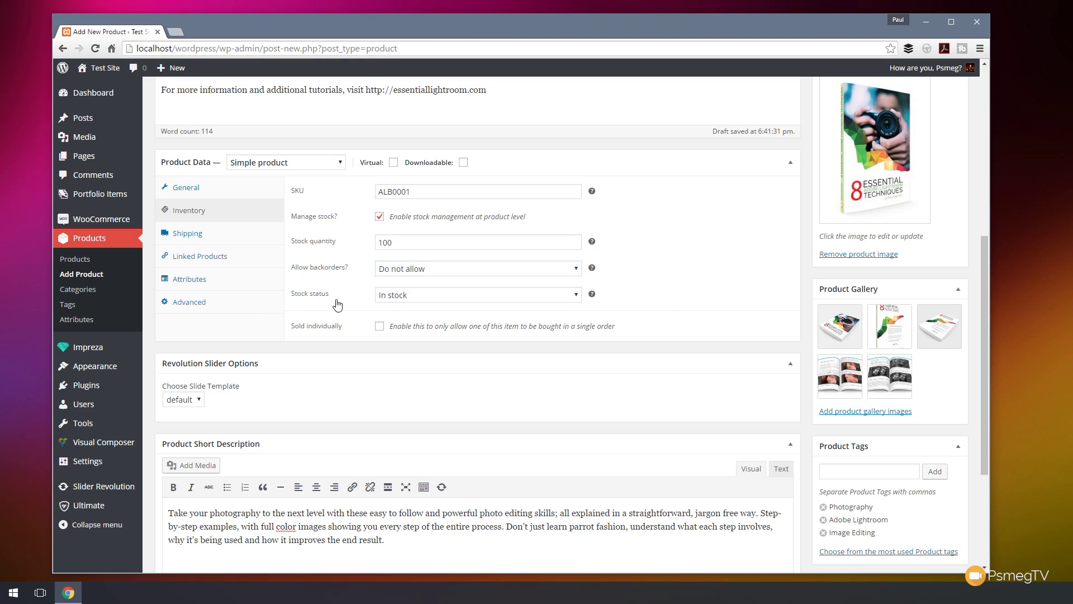
pyautogui.click(407, 298)
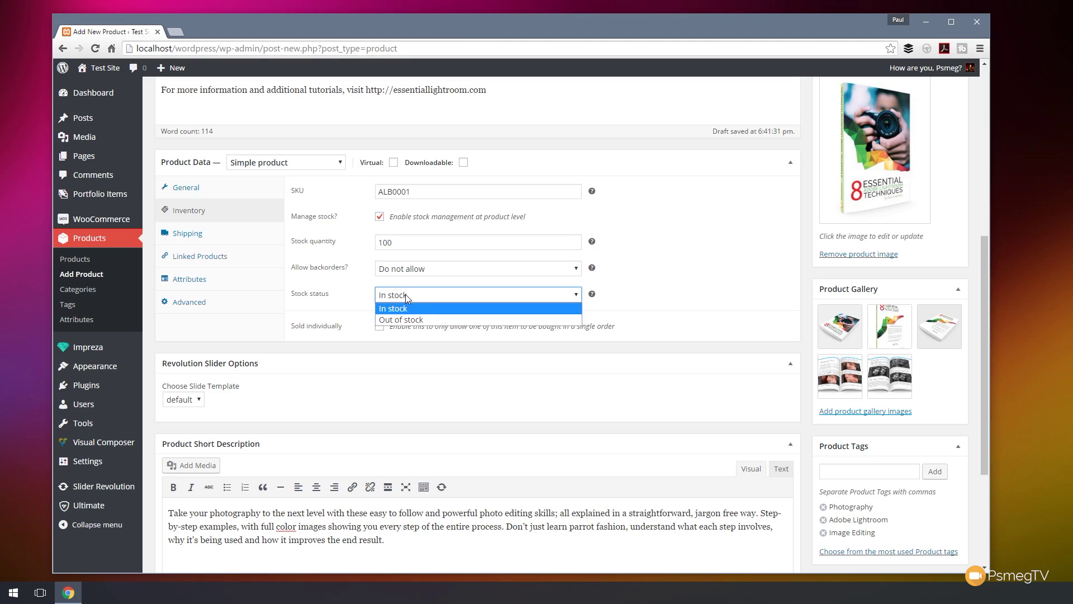
pyautogui.click(721, 288)
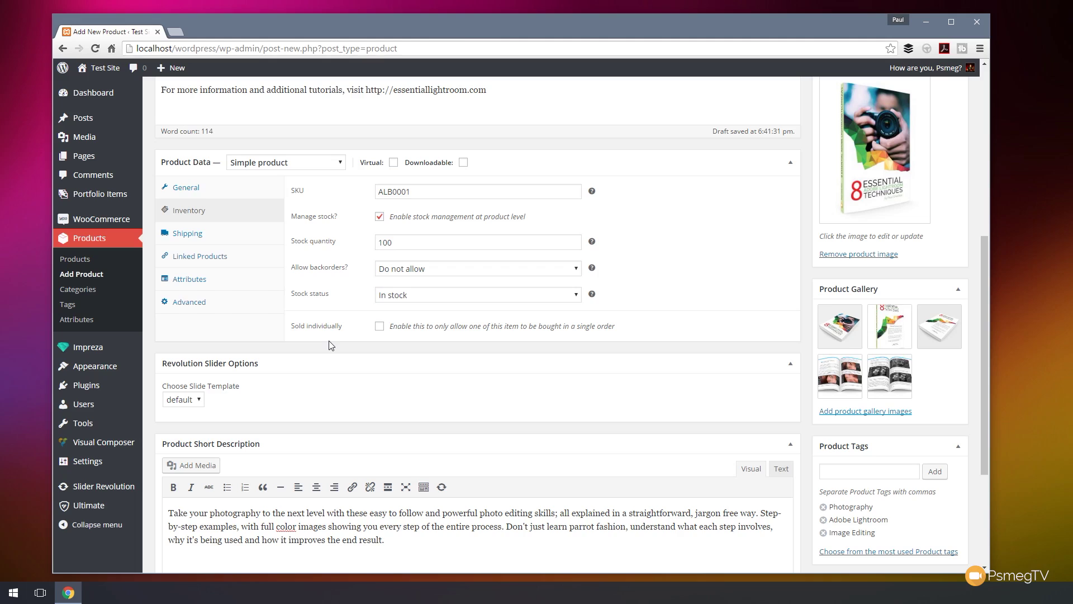
pyautogui.click(235, 241)
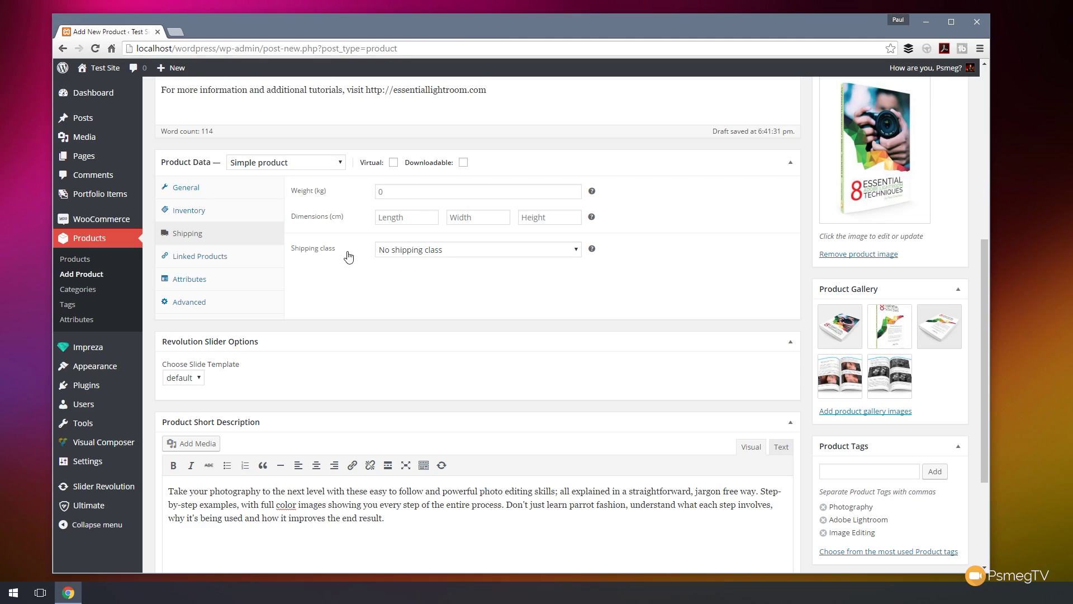
pyautogui.click(419, 251)
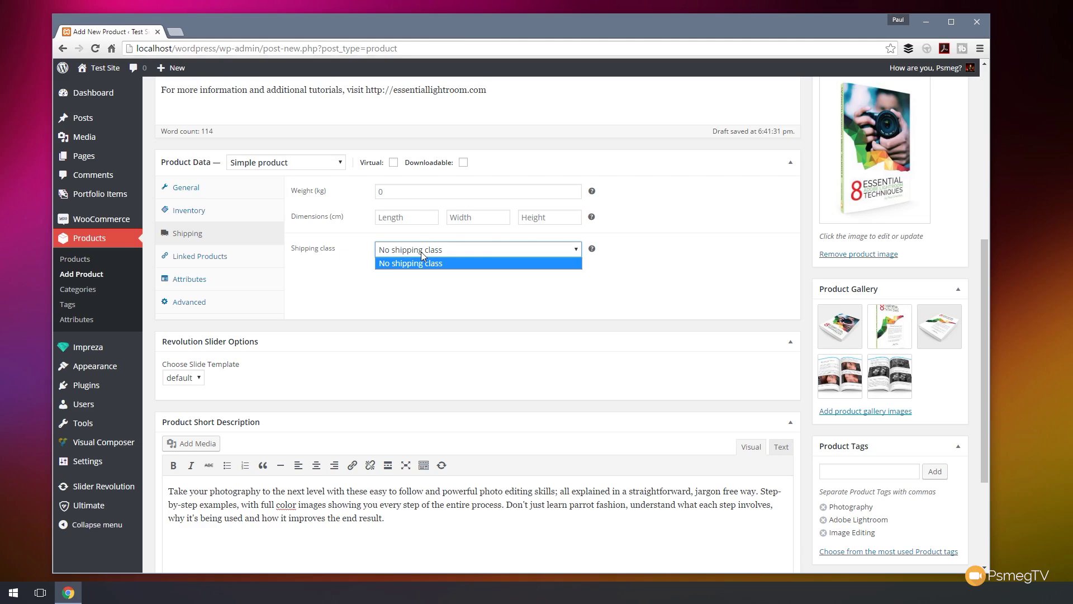
pyautogui.click(412, 304)
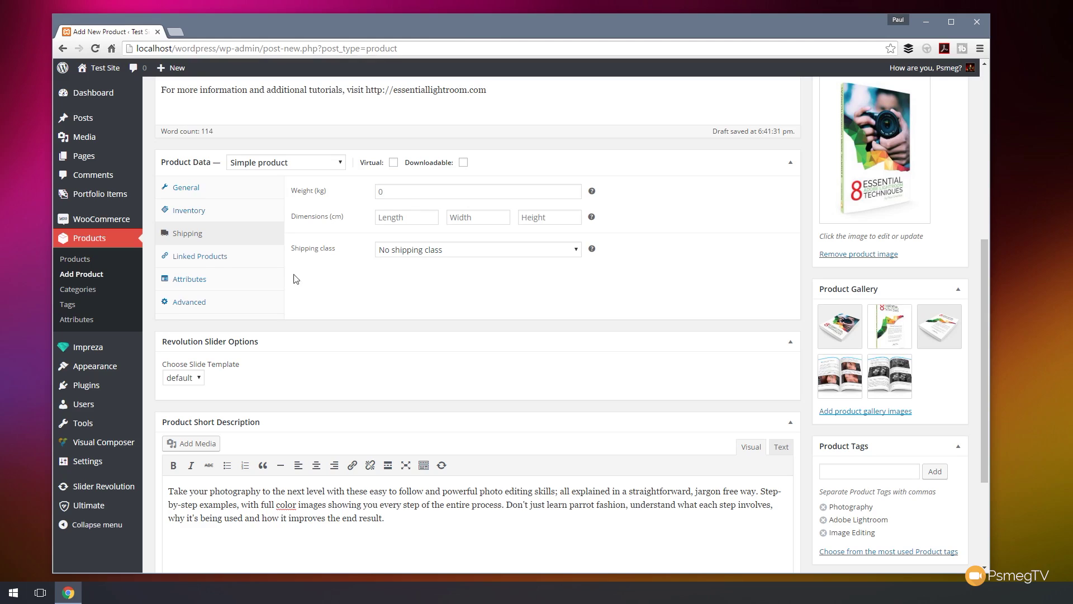
pyautogui.click(214, 261)
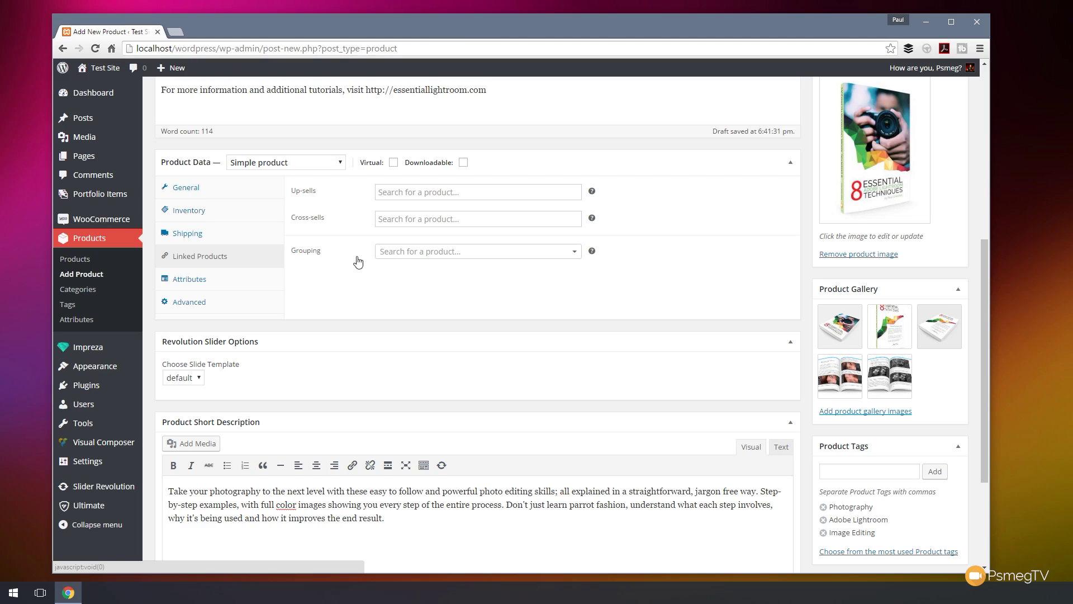
pyautogui.click(202, 280)
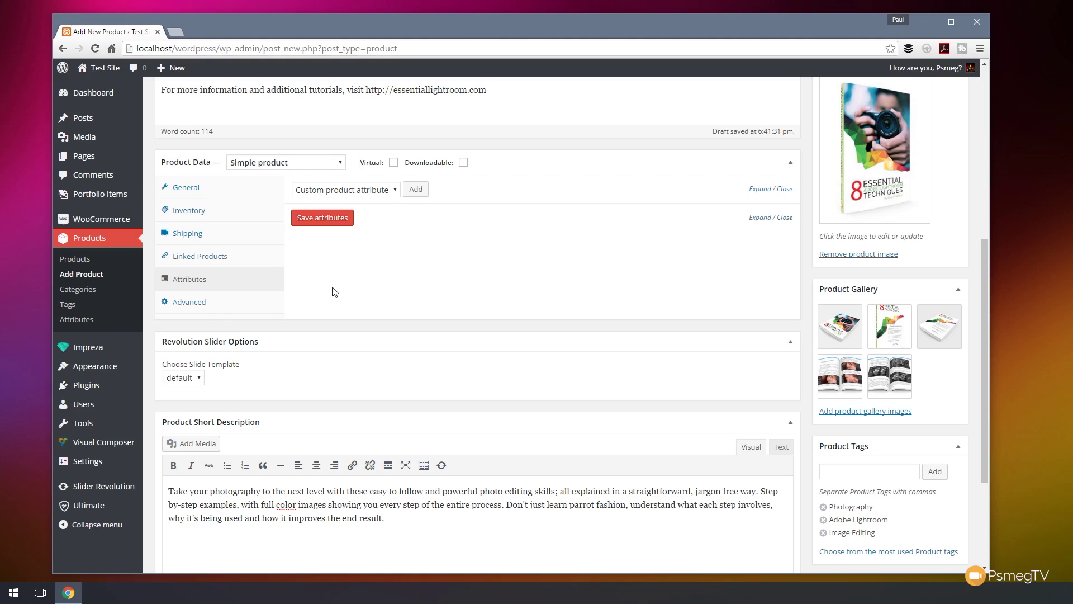
# - Enable reviews in the product's advanced settings and publish the product
pyautogui.click(215, 306)
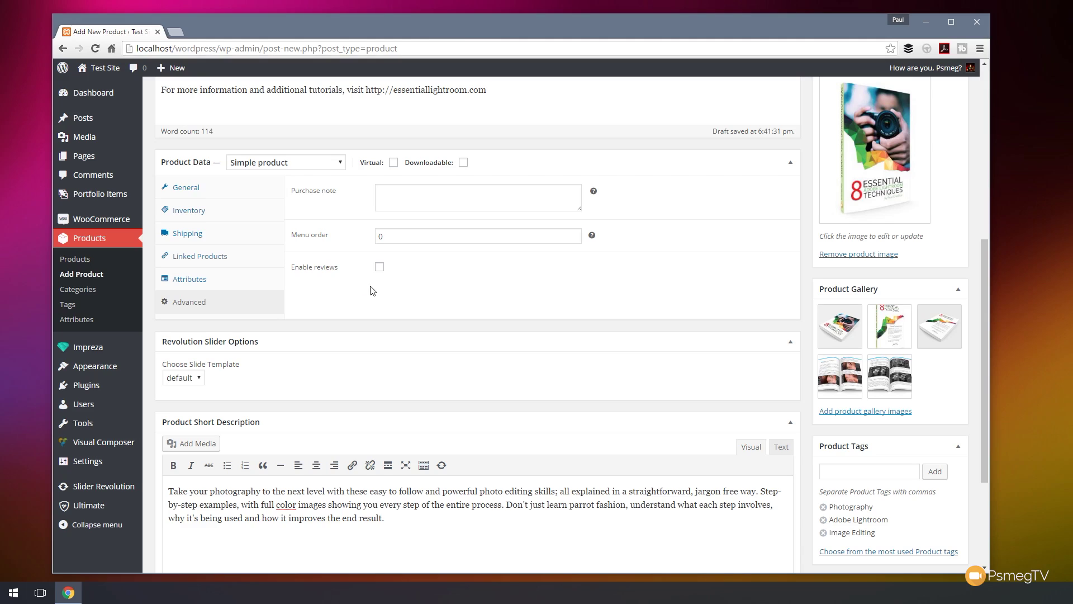
pyautogui.click(379, 269)
pyautogui.scroll(7, 658, 317)
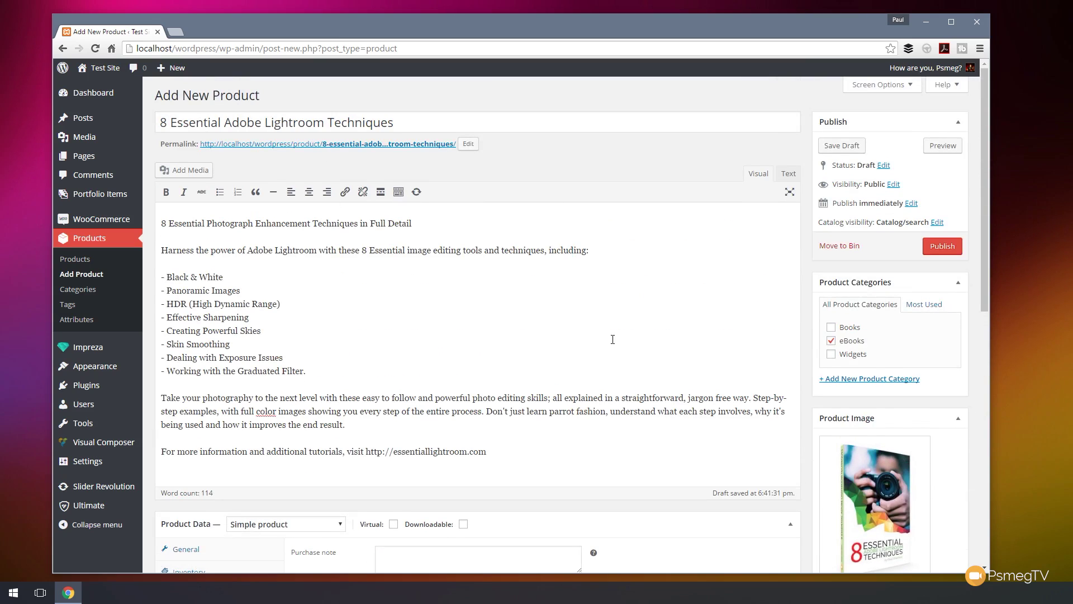
pyautogui.scroll(-1, 623, 387)
pyautogui.scroll(-3, 623, 387)
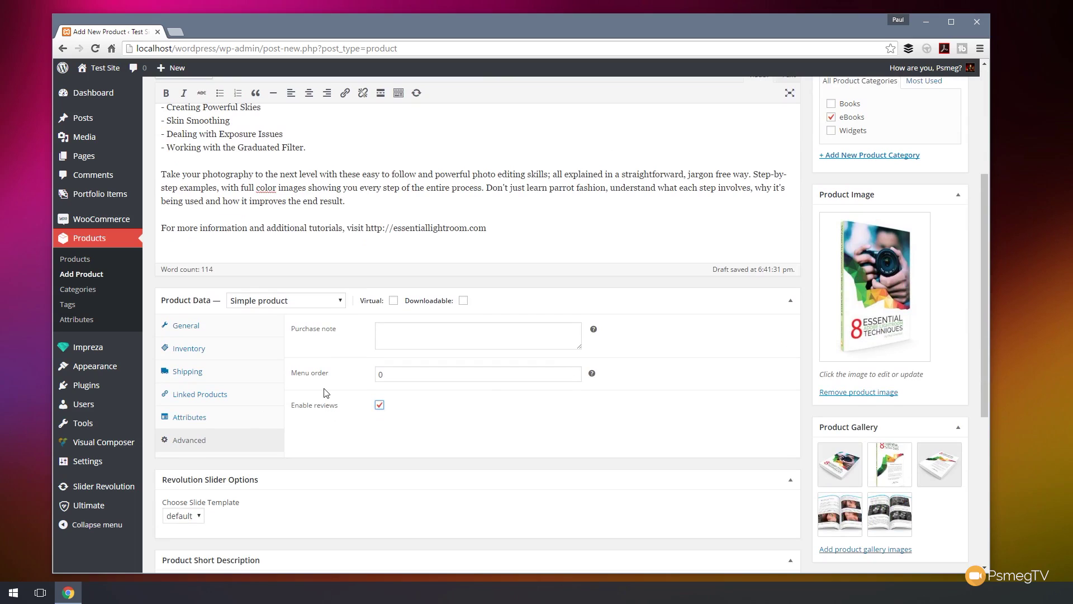
pyautogui.scroll(-4, 508, 414)
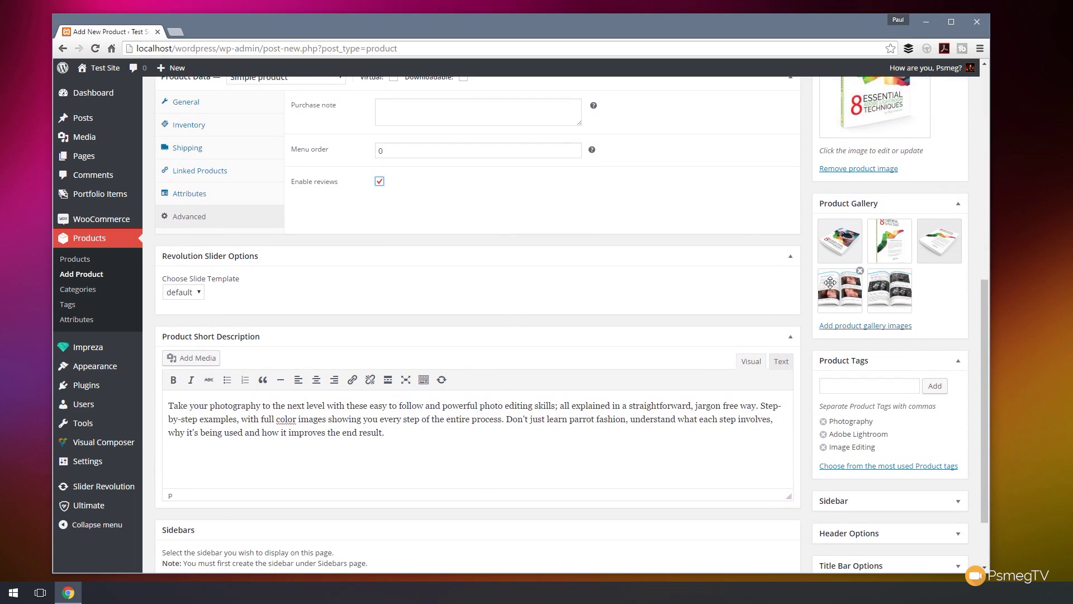
pyautogui.scroll(3, 845, 258)
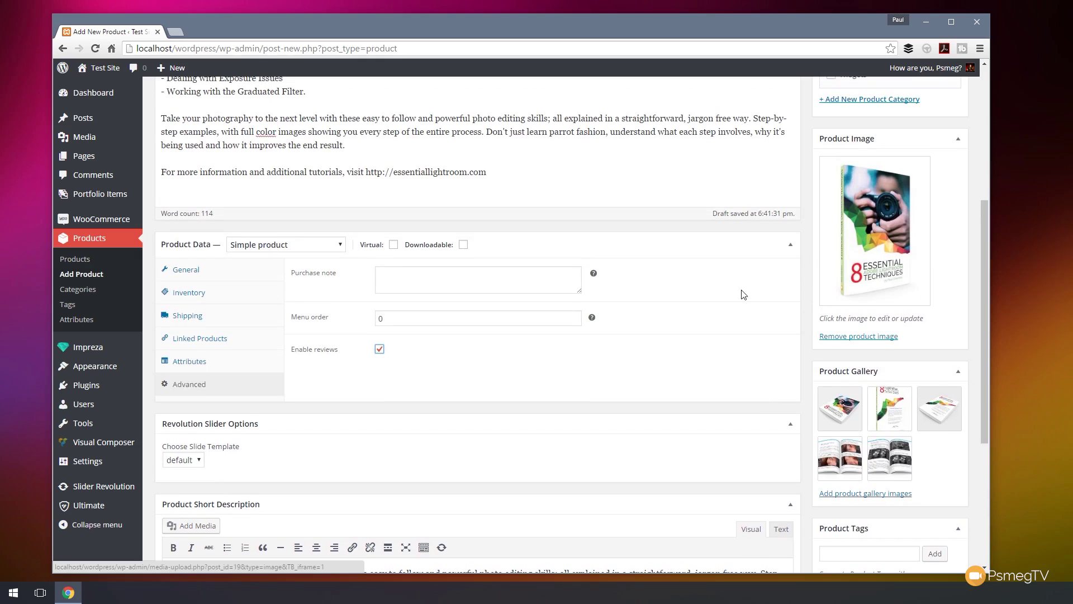
pyautogui.scroll(3, 744, 292)
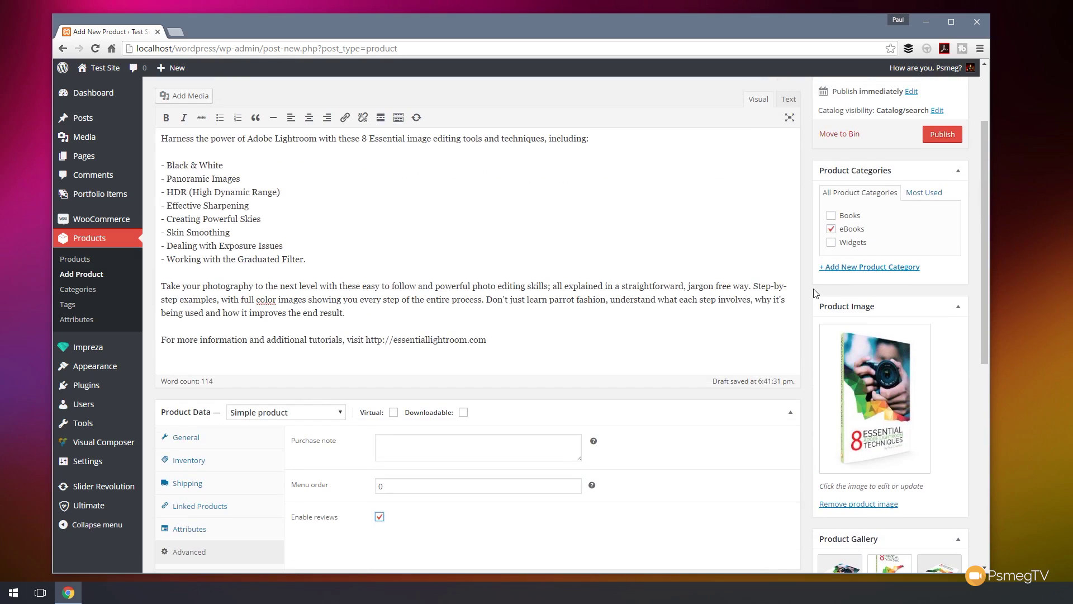
pyautogui.click(942, 138)
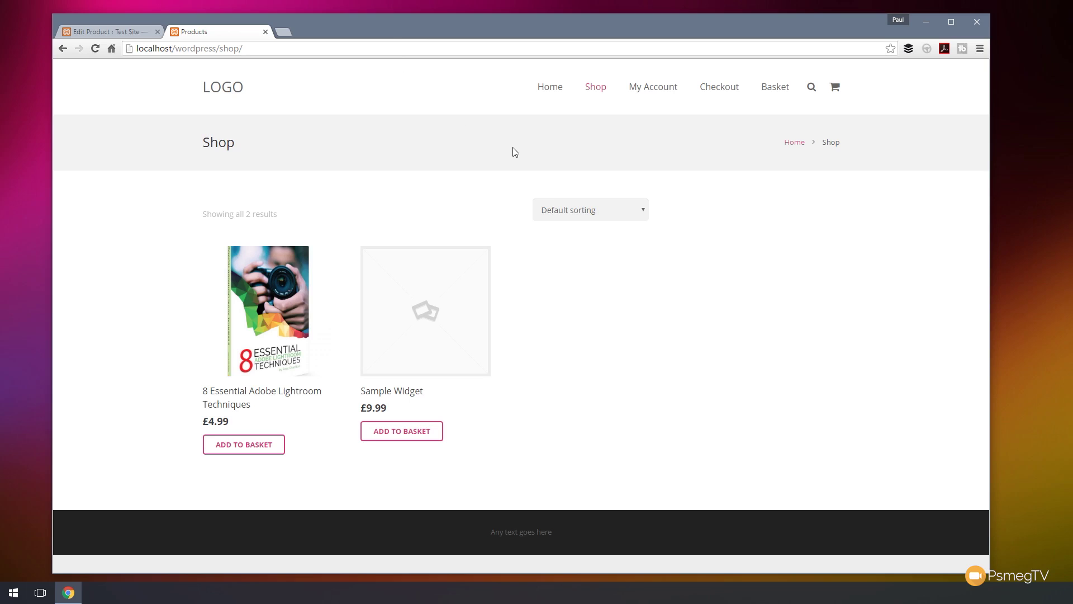
# - Open the 8 Essential Adobe Lightroom Techniques product from the shop and examine its gallery images, description and reviews section
pyautogui.click(260, 325)
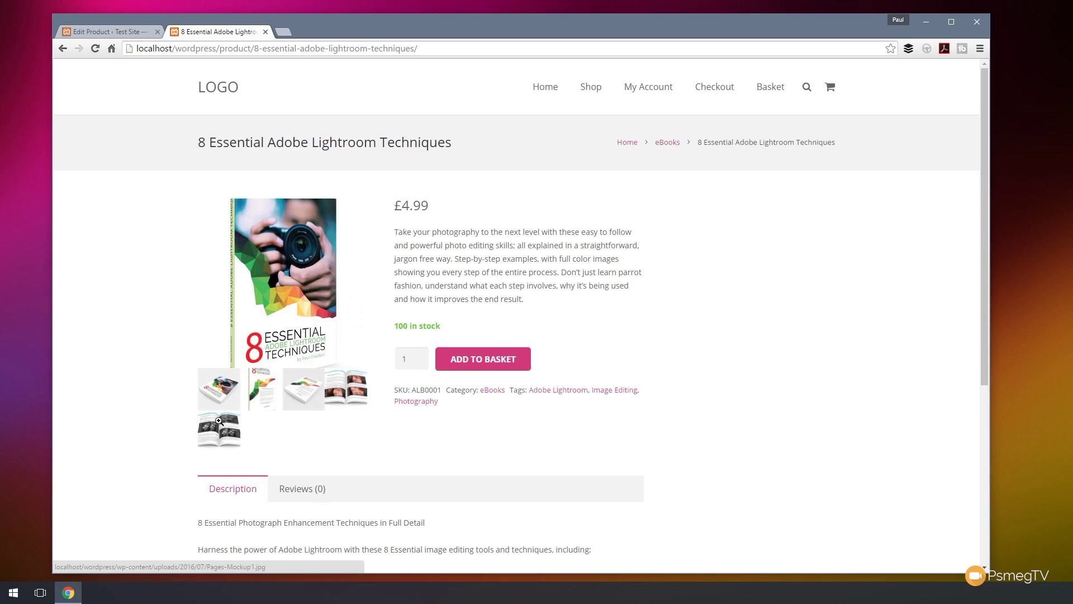
pyautogui.click(276, 288)
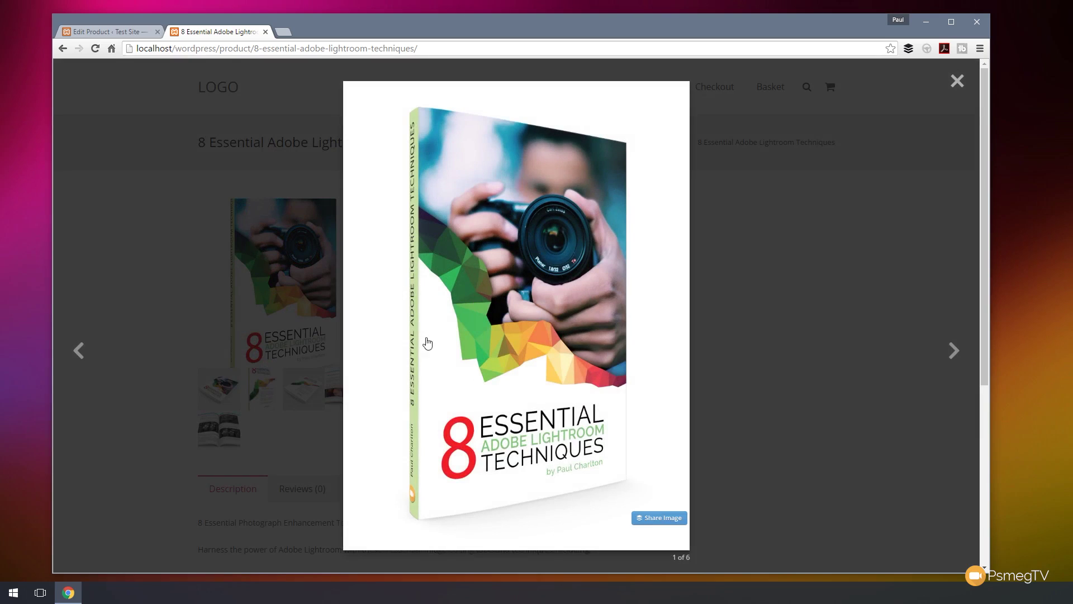
pyautogui.click(953, 351)
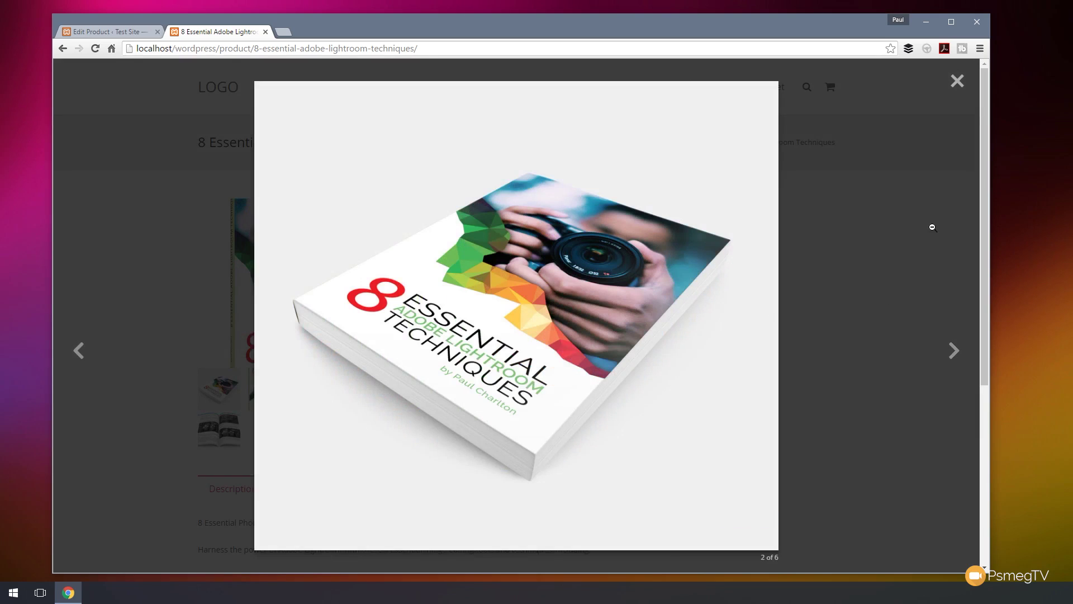
pyautogui.click(953, 351)
pyautogui.click(954, 351)
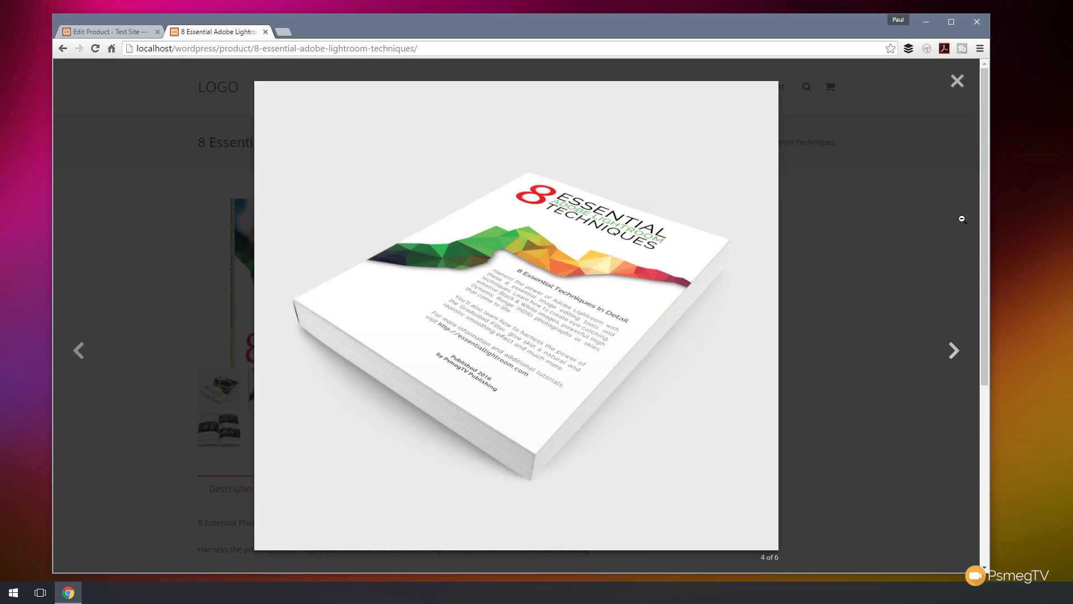
pyautogui.click(957, 79)
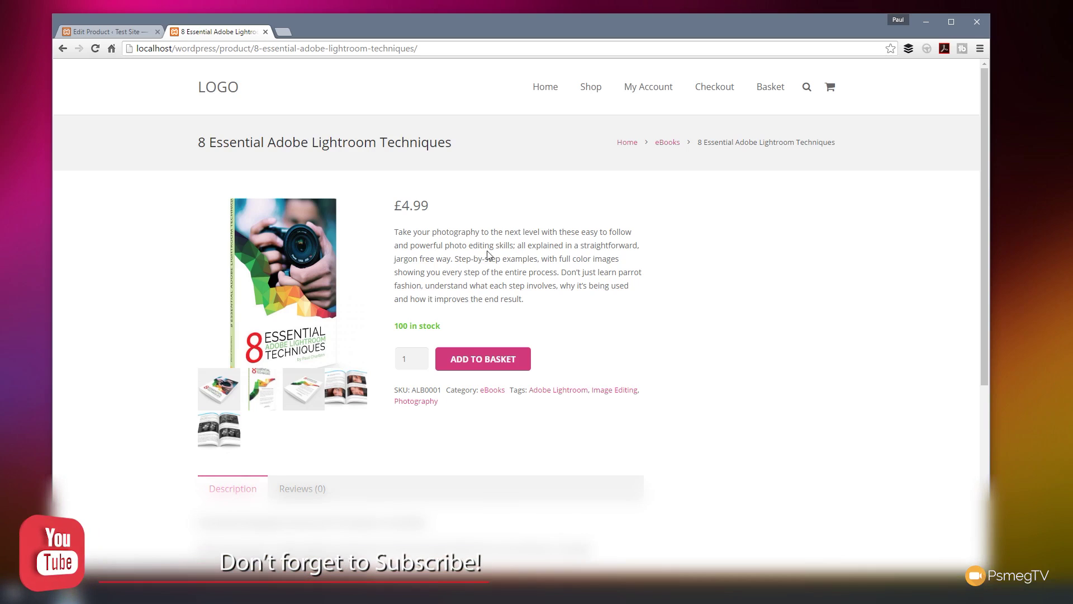
pyautogui.scroll(-5, 673, 354)
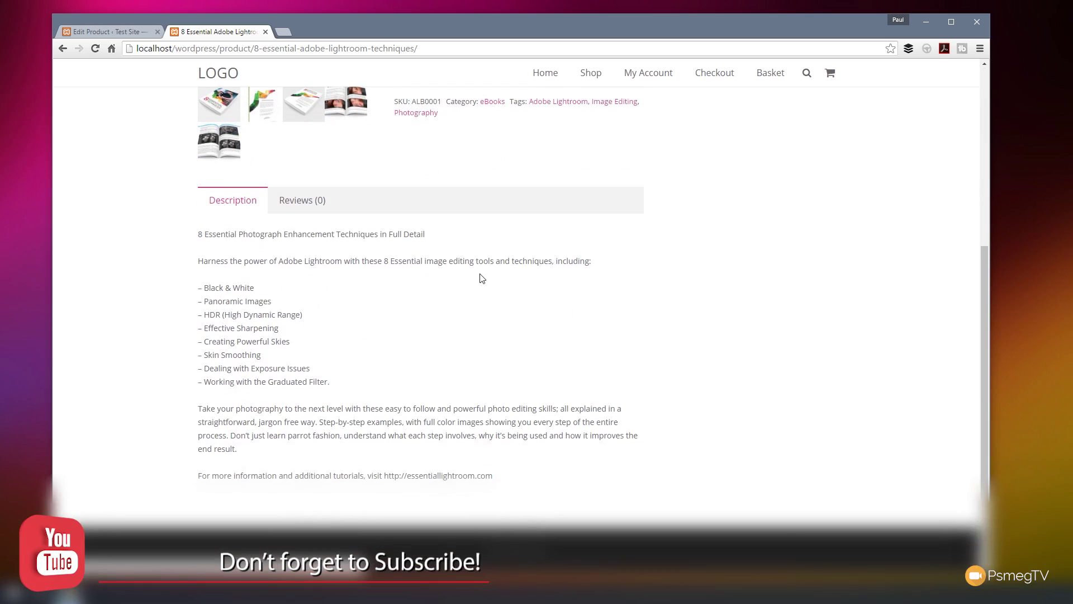
pyautogui.click(296, 201)
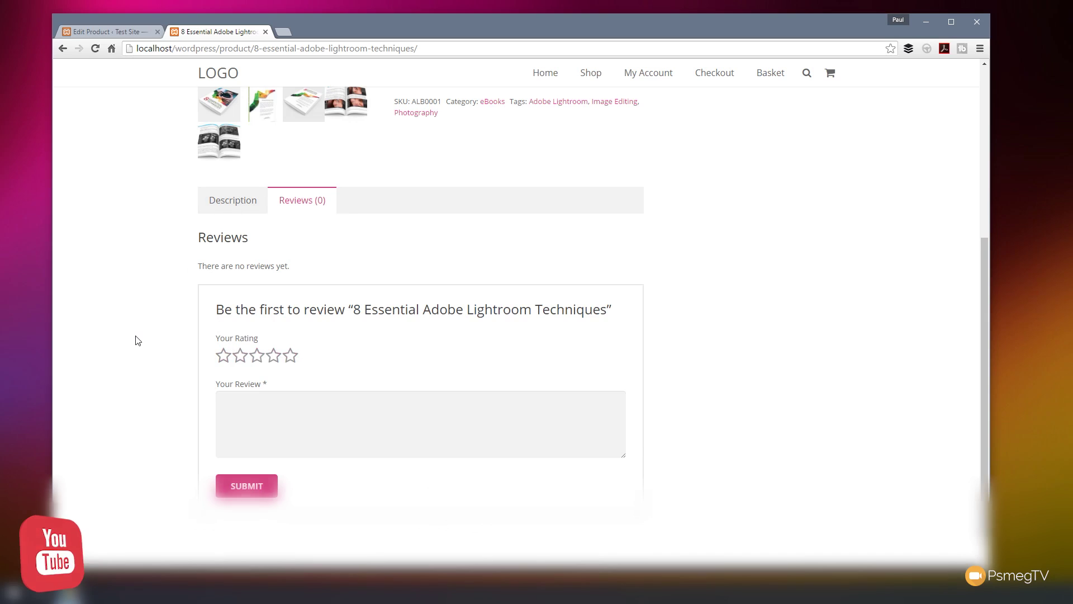
# - Create a new product titled "A Practical Guide to Concert Photography" with its full three-paragraph description and assign it to the eBooks category
pyautogui.scroll(5, 137, 340)
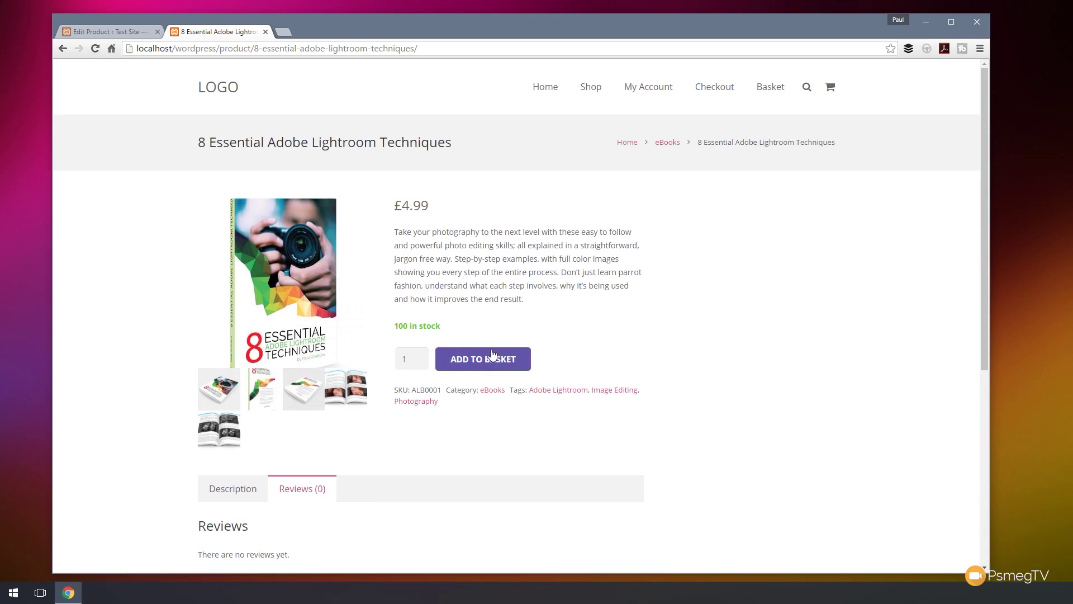
pyautogui.click(112, 29)
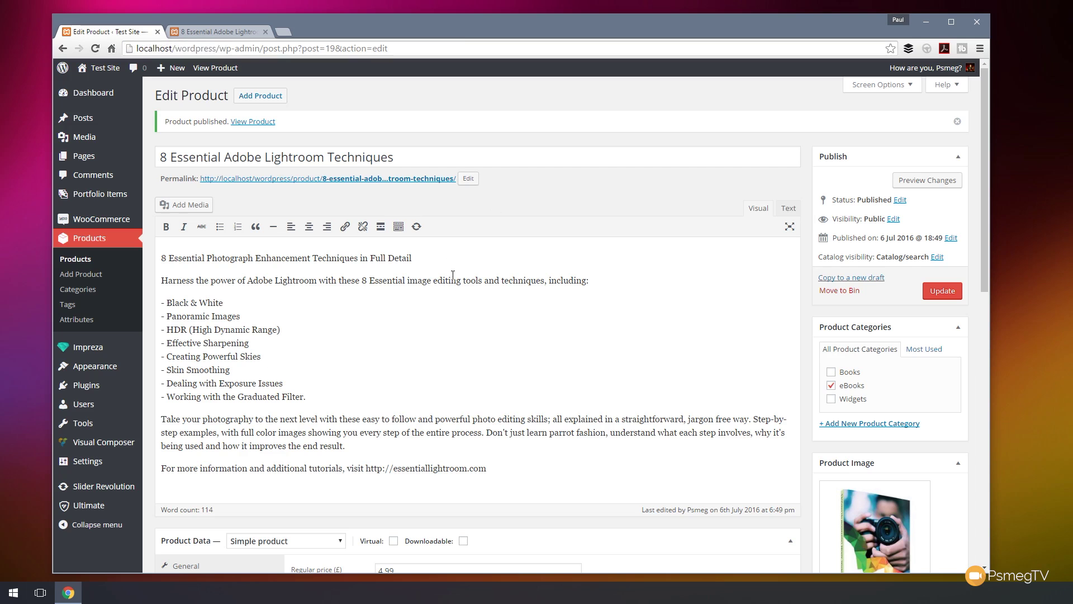
pyautogui.click(84, 274)
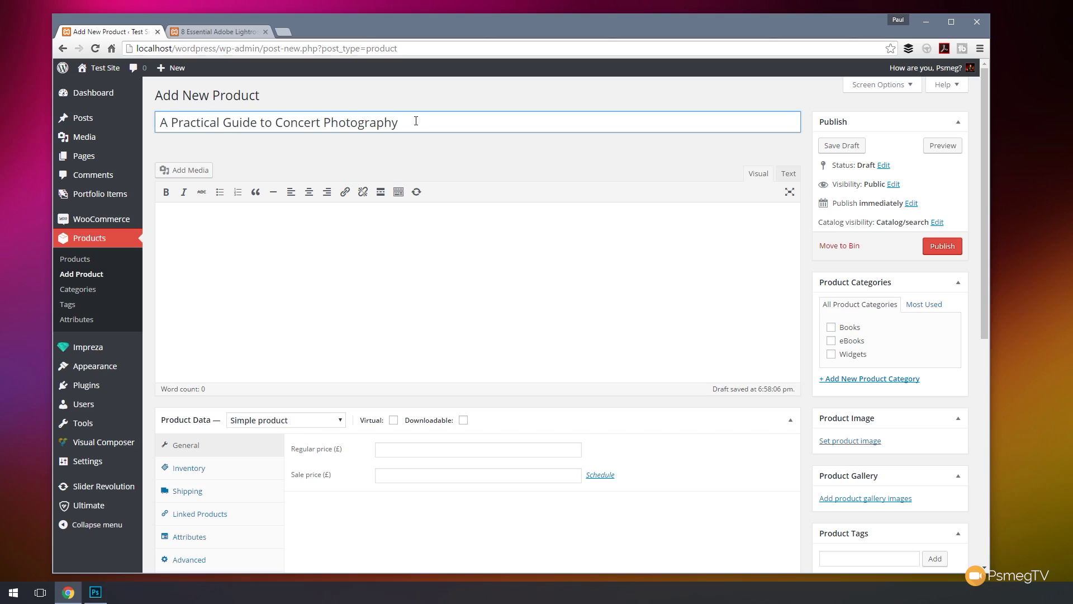
pyautogui.click(219, 244)
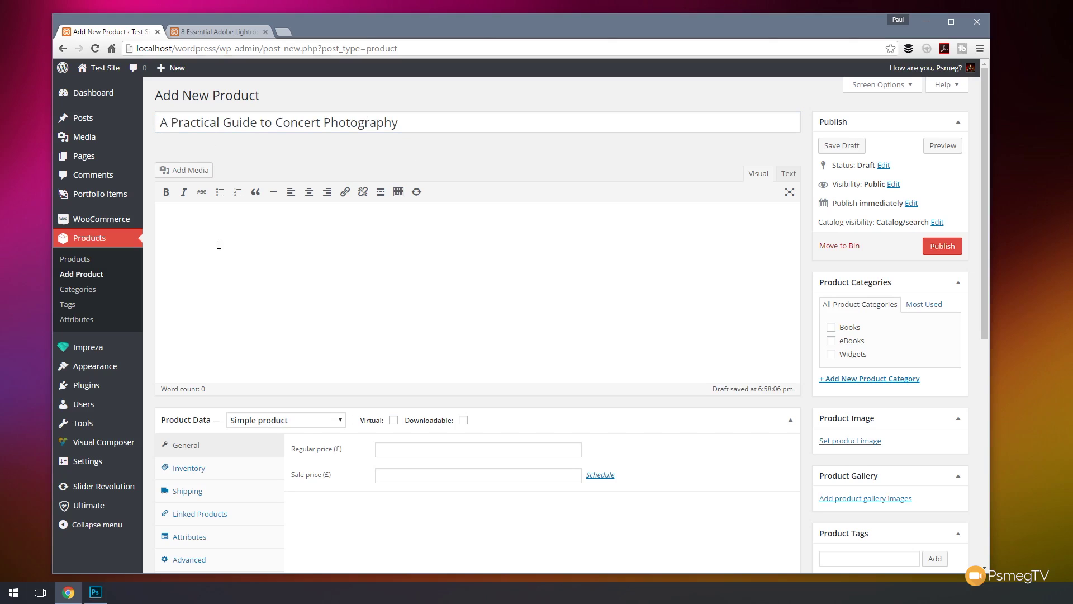
pyautogui.write('A practical guide to concert photography. This guide will explain the practical aspects and limitations to shooting live musicians, bands and concerts along with common solutions and workarounds to capture amazing moments. Packed with exclusive photographs of bands Like Europe, Black Star Riders, Dee Snider and more; this is invaluable resource for the budding music photographer.  Every image is underlined with the exact settings used along with the camera, lens, focal length, etc., so you can quickly see exactly how the images were photographed the lighting and environment.  Help kick start your concert photography with this easy to follow guide, written in plain English and completely jargon free.')
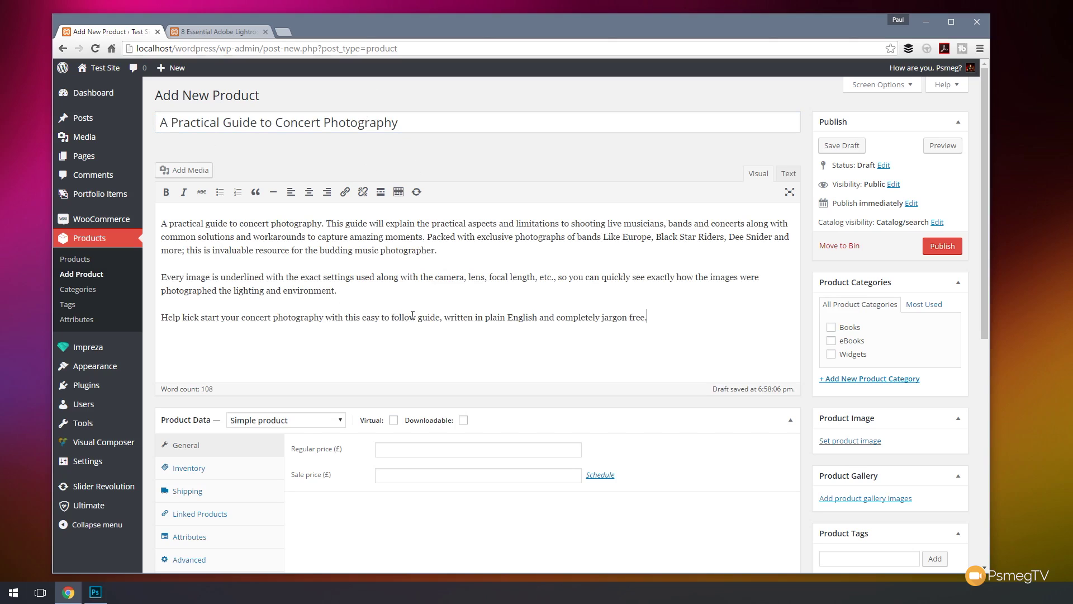
pyautogui.click(843, 342)
# - Upload cover.jpg with the alt text "Concert Photography Cover" and set it as the product image
pyautogui.scroll(-3, 909, 316)
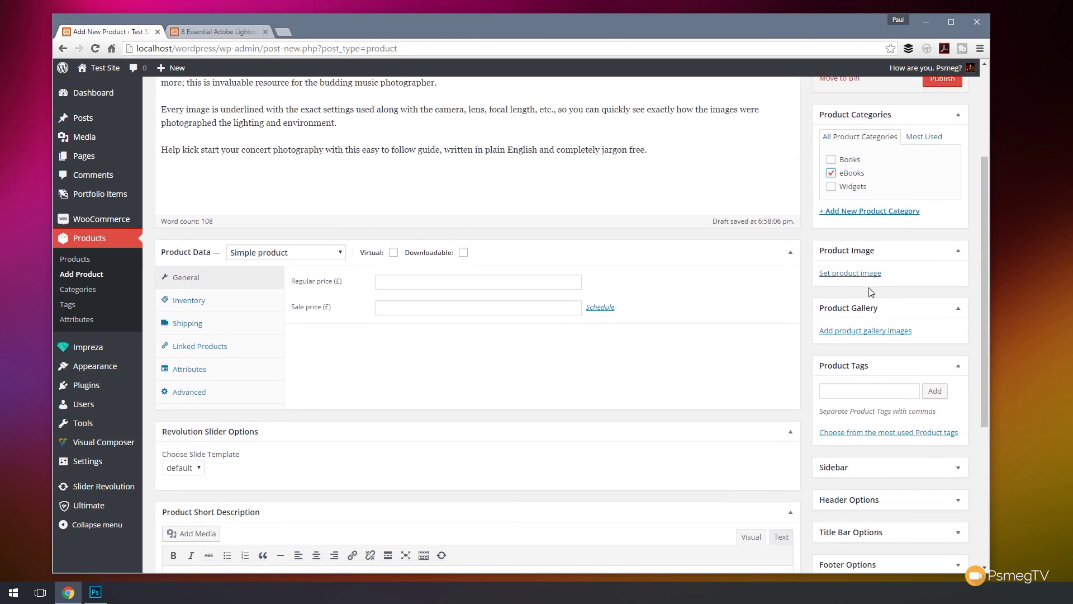
pyautogui.click(862, 273)
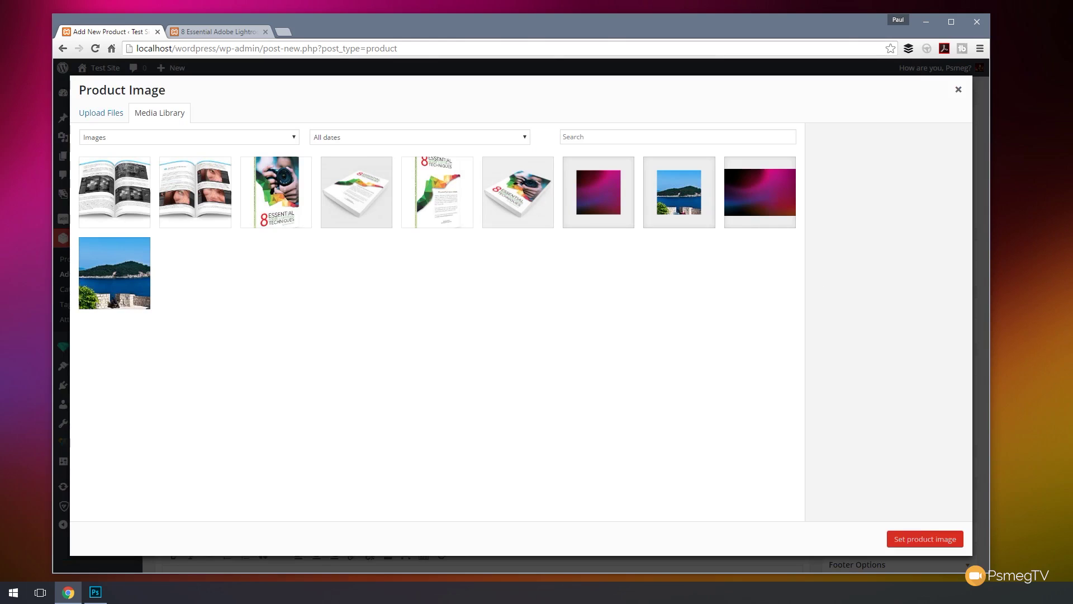
pyautogui.moveTo(11, 336); pyautogui.dragTo(174, 280)
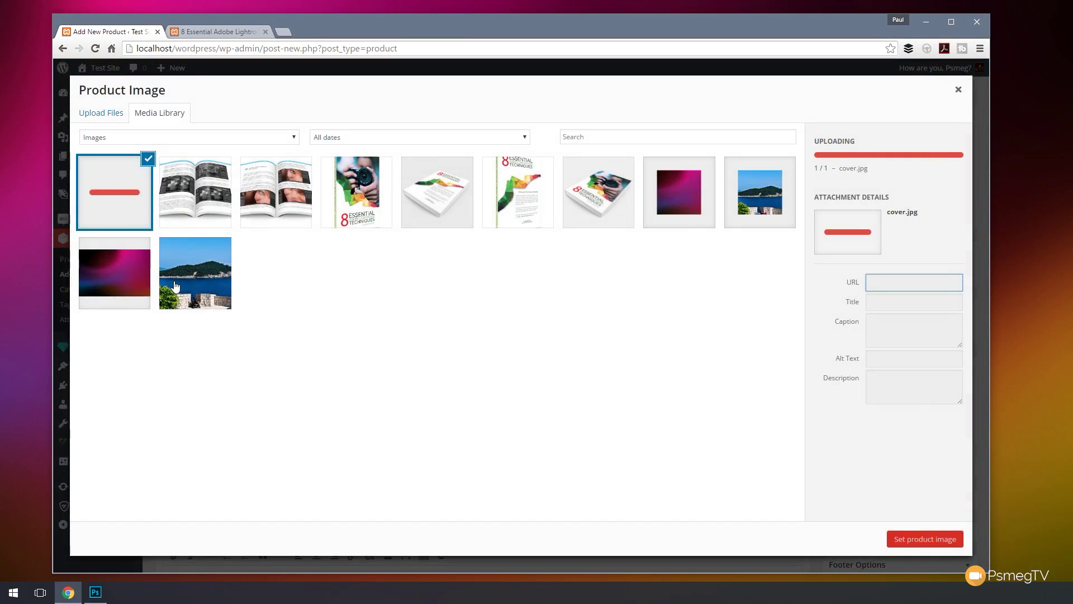
pyautogui.click(881, 326)
pyautogui.write('Concert ')
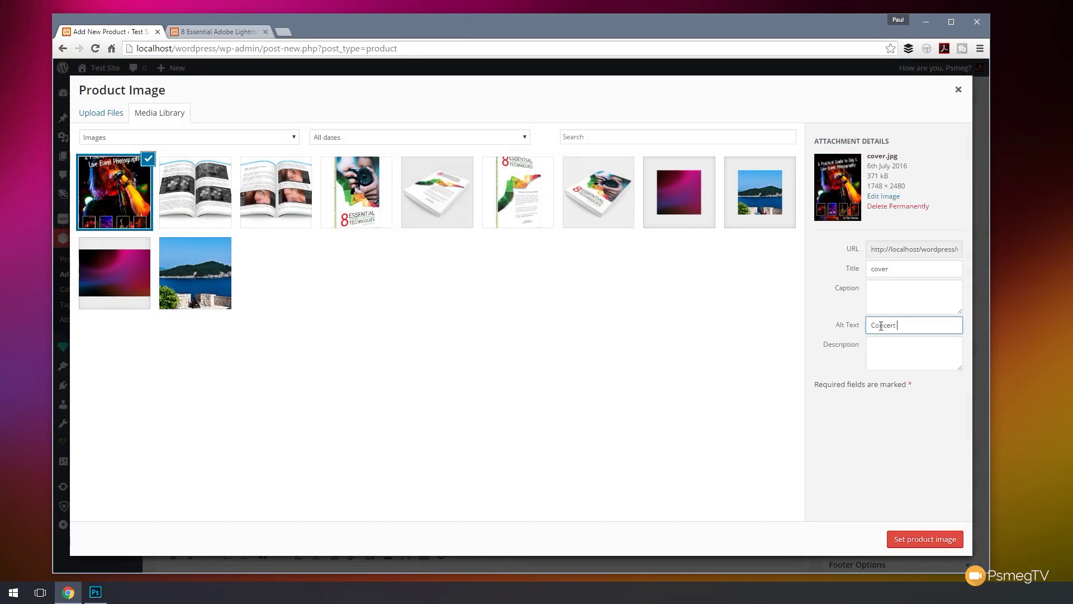
pyautogui.write('Photography Cover')
pyautogui.press('Tab')
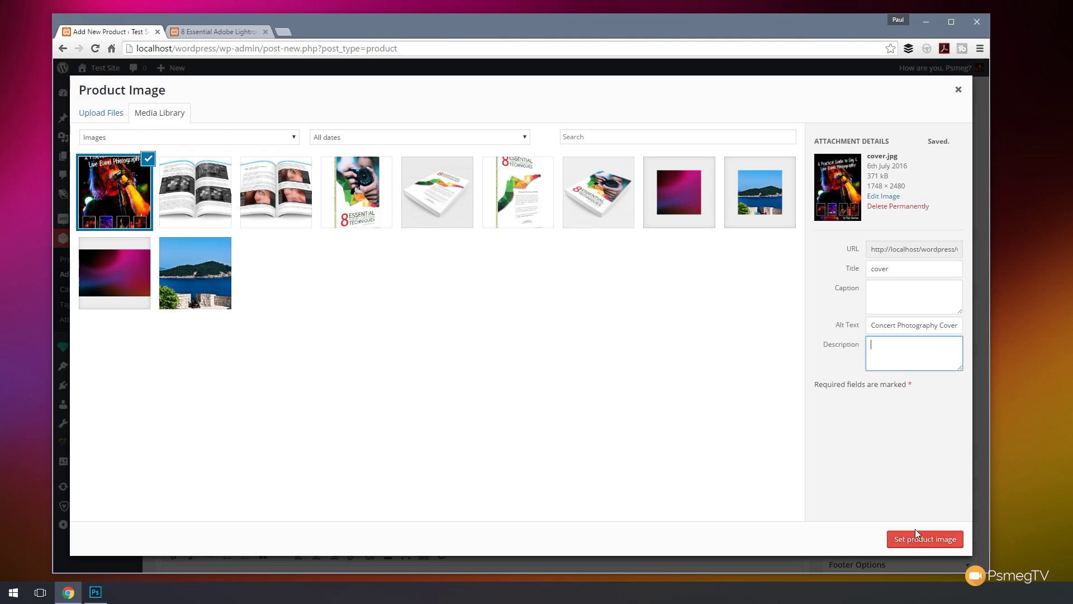
pyautogui.click(917, 538)
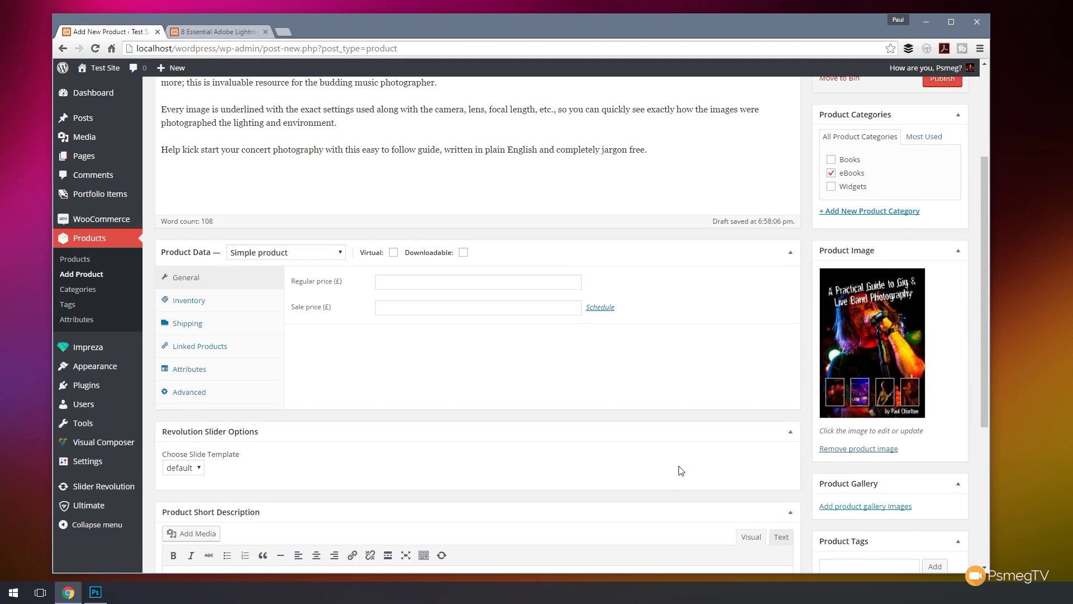
# - Copy the first paragraph of the main description into the product short description
pyautogui.scroll(-1, 669, 451)
pyautogui.scroll(3, 671, 447)
pyautogui.moveTo(438, 194); pyautogui.dragTo(154, 168)
pyautogui.hotkey('ctrl', 'c')
pyautogui.scroll(-6, 365, 417)
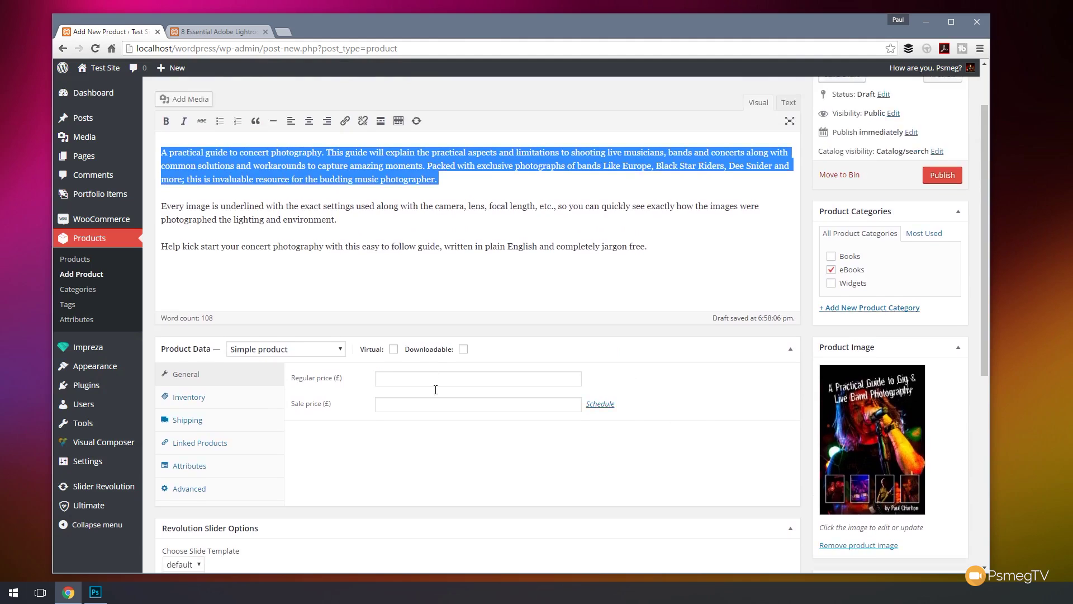
pyautogui.hotkey('ctrl', 'v')
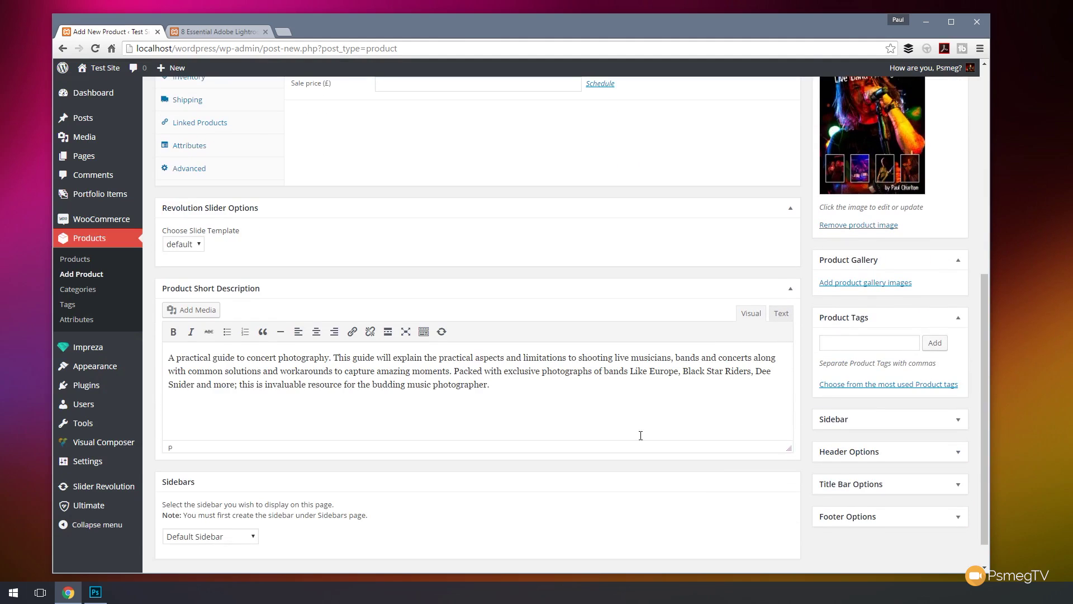
# - Add the product tag Photography
pyautogui.scroll(2, 641, 436)
pyautogui.click(860, 457)
pyautogui.write('Photog')
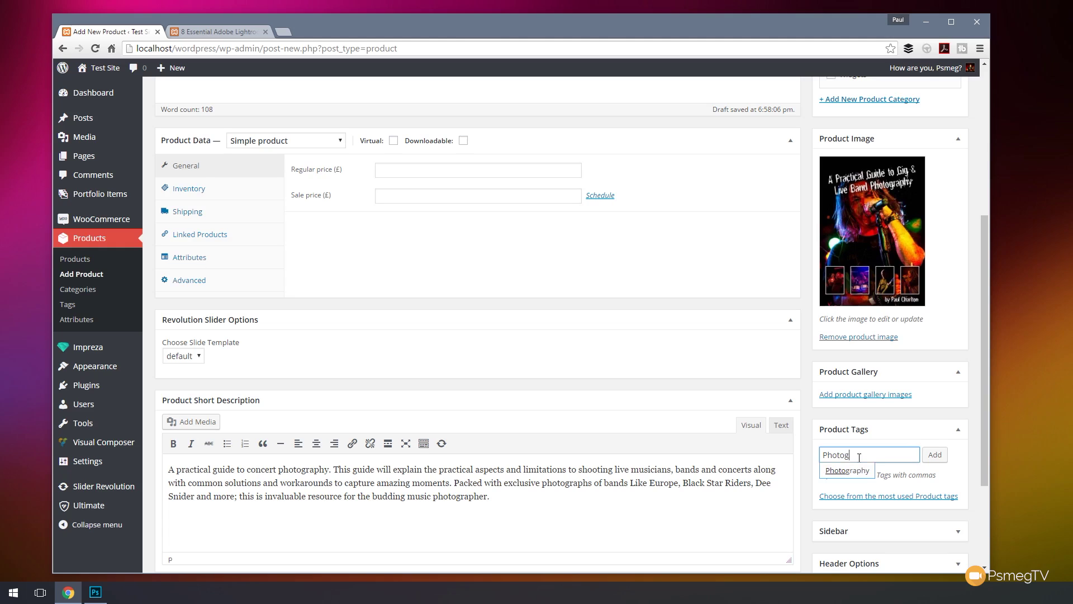
pyautogui.write('raphy,')
pyautogui.click(935, 455)
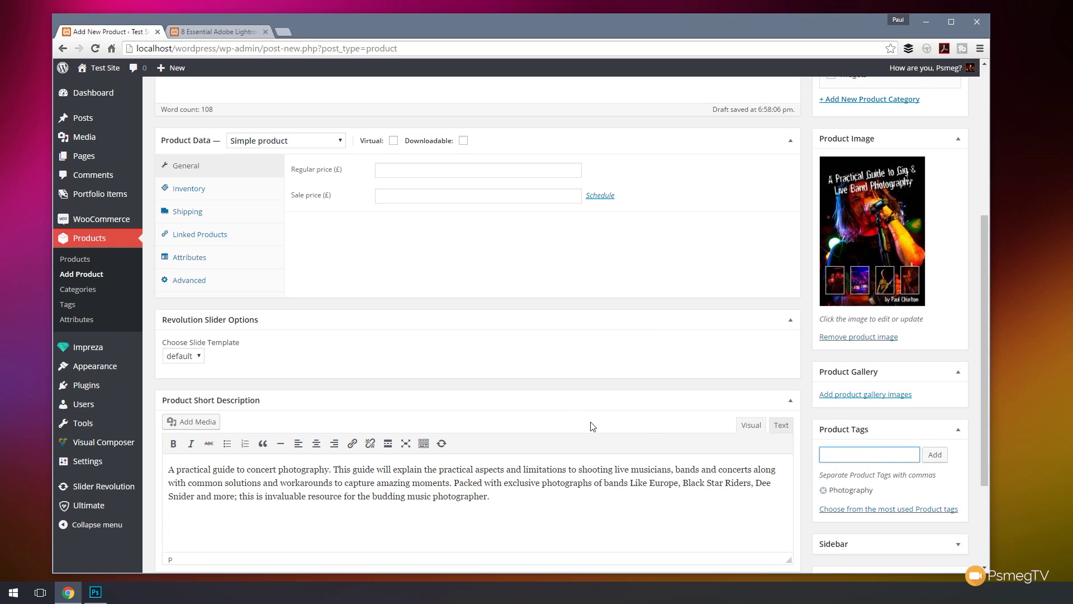
# - Mark the simple product as downloadable and set its regular price to 3.99
pyautogui.scroll(1, 456, 358)
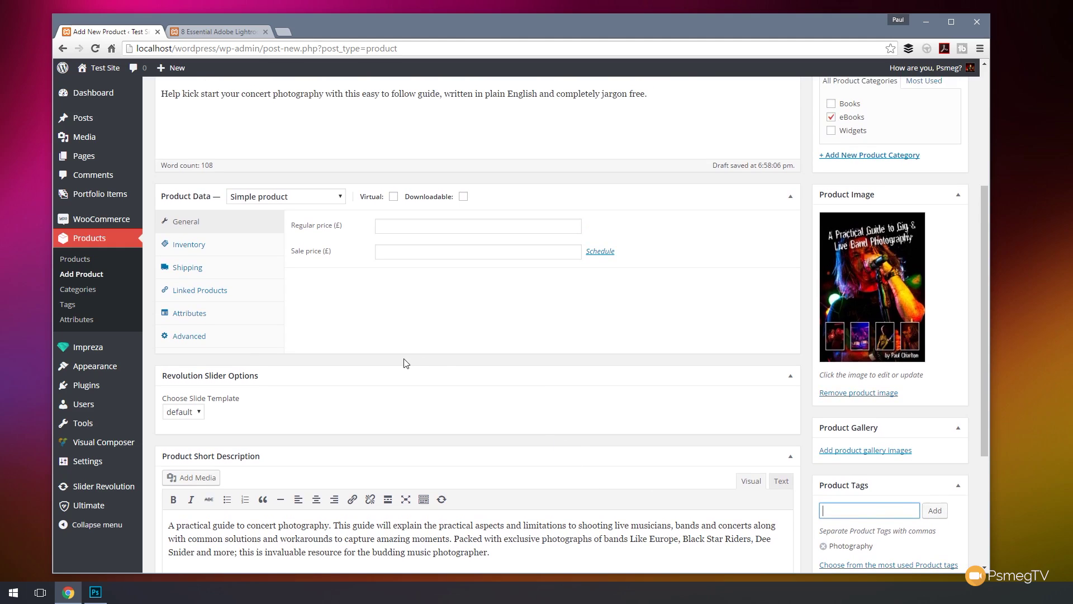
pyautogui.scroll(1, 405, 362)
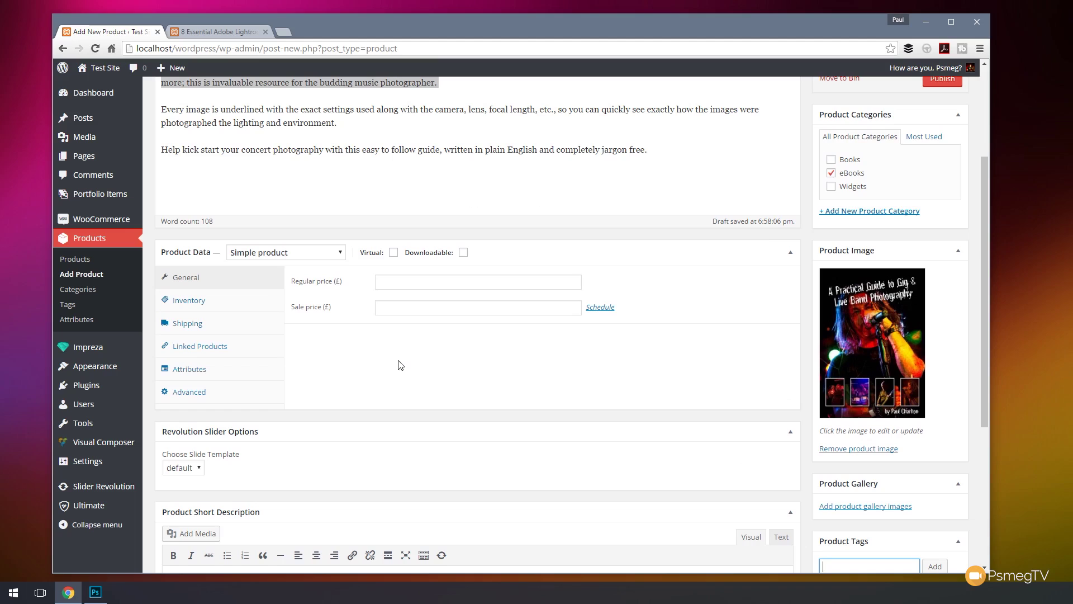
pyautogui.click(464, 253)
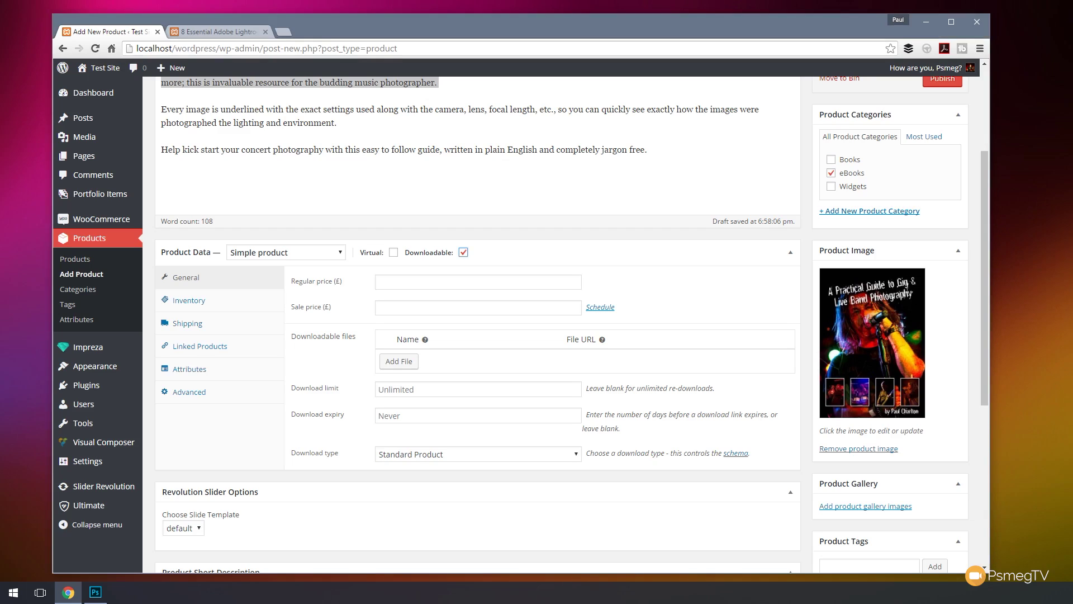
pyautogui.click(420, 283)
pyautogui.write('3.99')
pyautogui.click(699, 290)
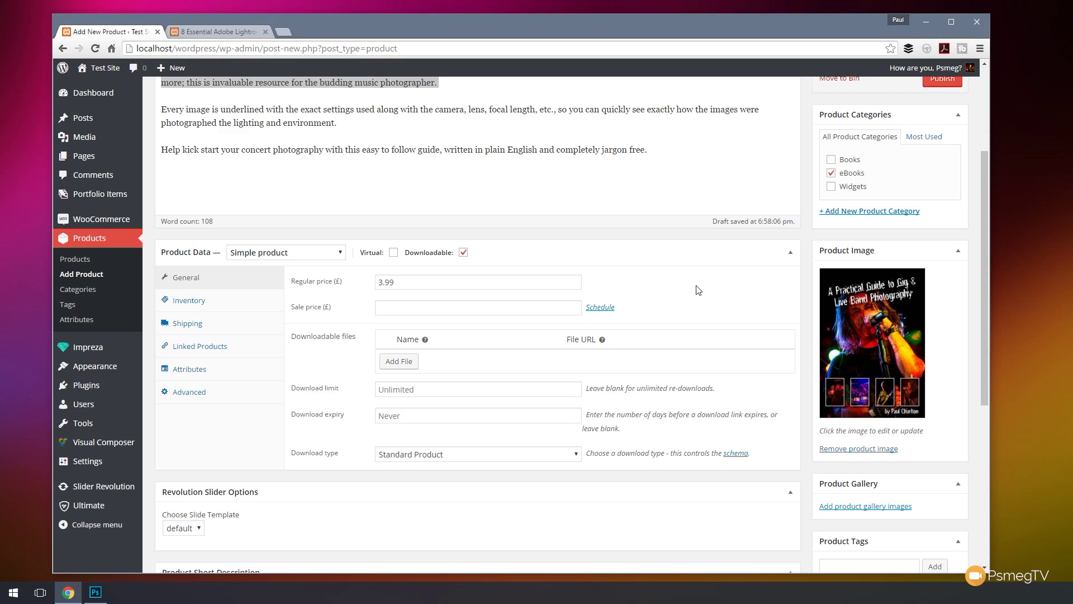
# - Add a downloadable file entry, upload A-Practical-Guide-to-Gig-Photography-FREE.pdf and insert its URL
pyautogui.click(397, 362)
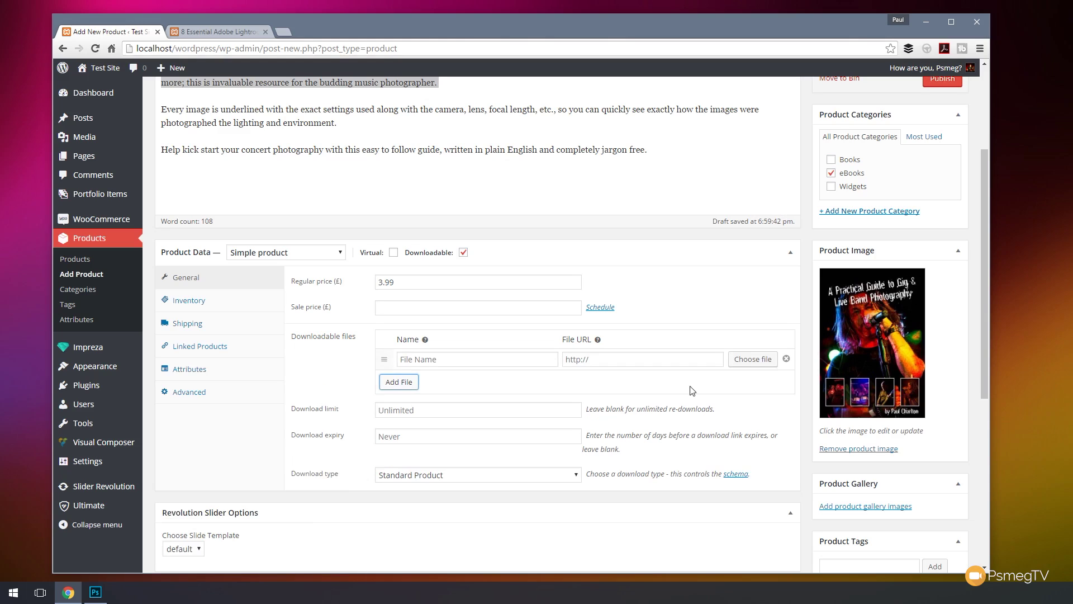
pyautogui.click(747, 364)
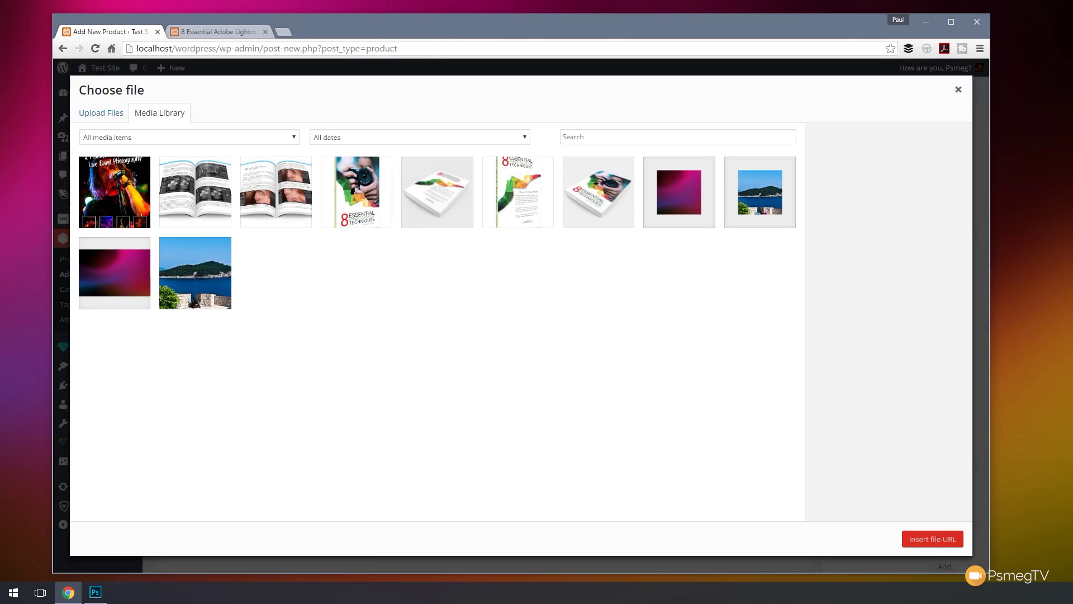
pyautogui.moveTo(3, 307); pyautogui.dragTo(299, 343)
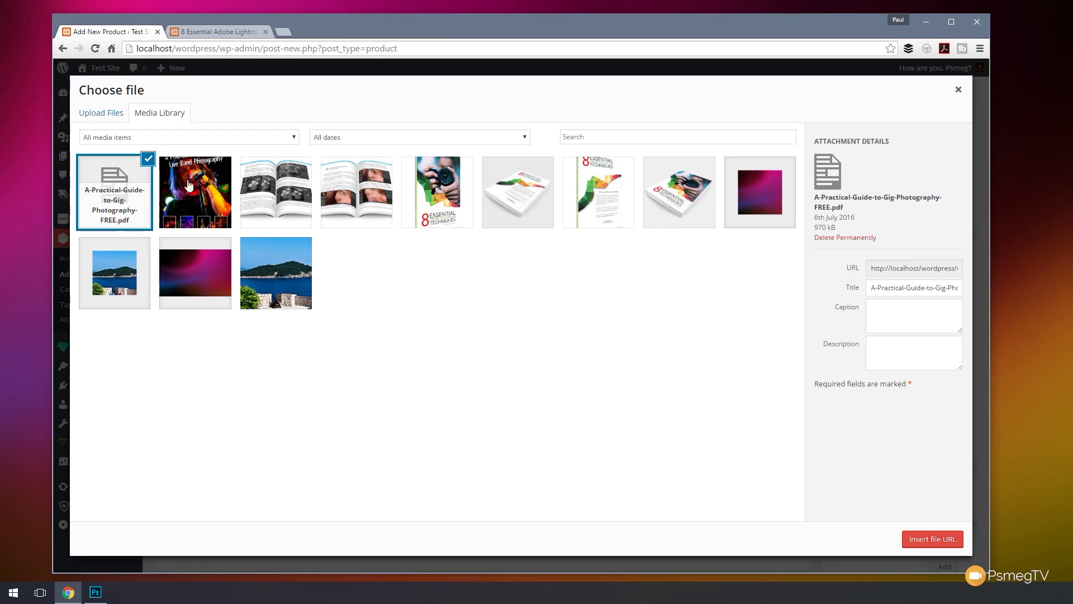
pyautogui.click(932, 539)
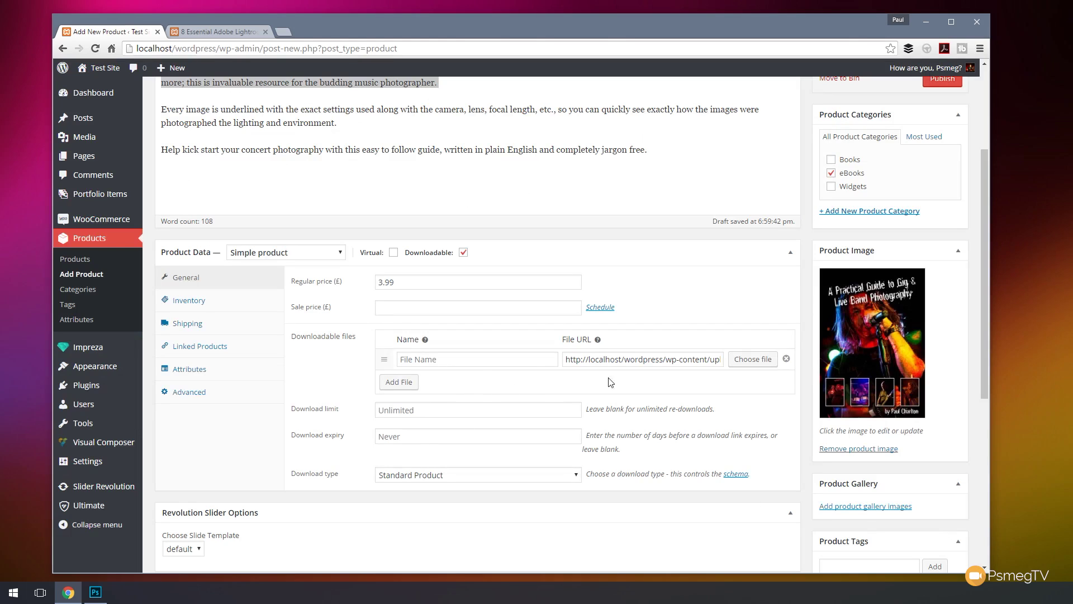
# - Set the download limit to 5 and the download expiry to 7 days, with Standard Product as the download type
pyautogui.click(418, 408)
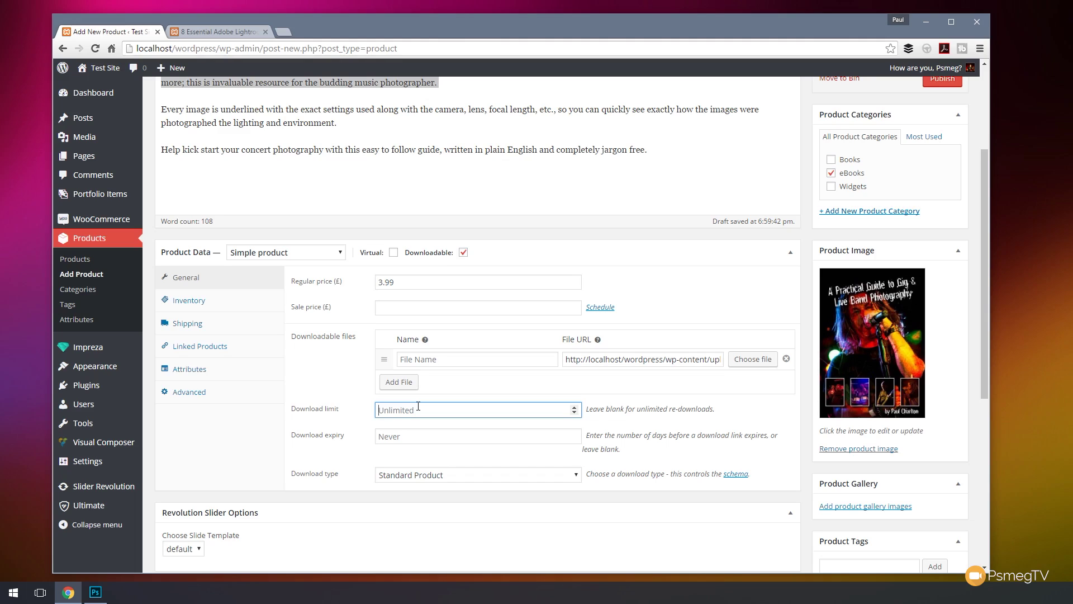
pyautogui.write('5')
pyautogui.click(418, 442)
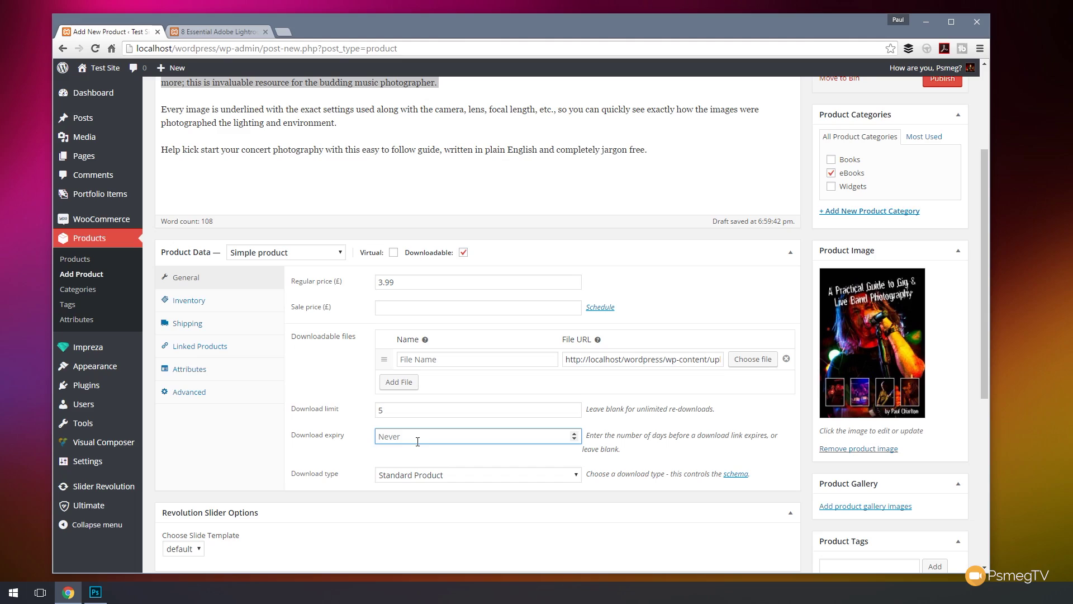
pyautogui.write('7')
pyautogui.click(407, 455)
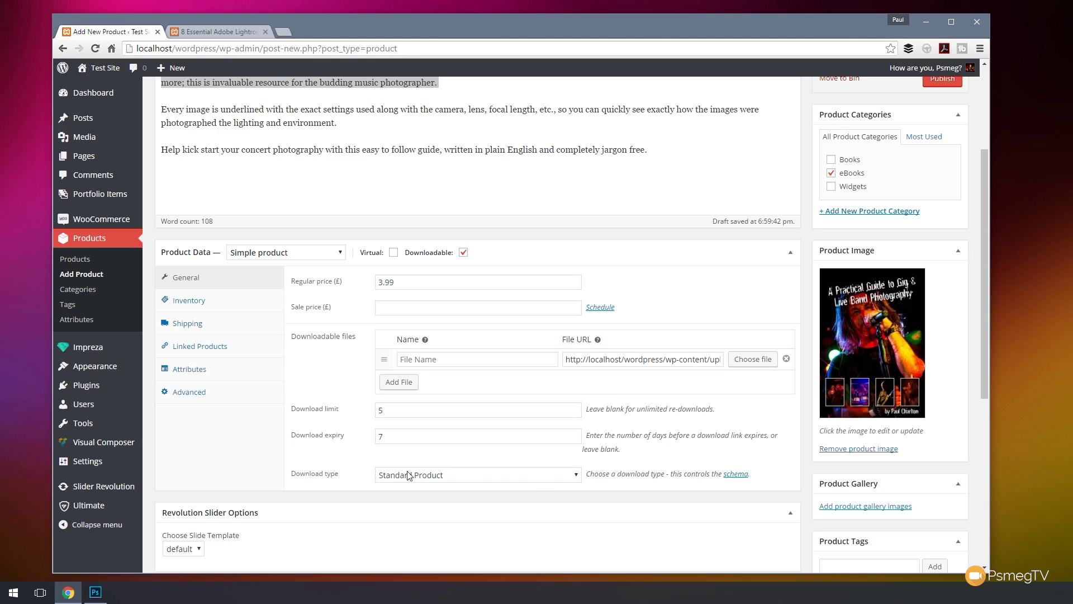
pyautogui.click(457, 480)
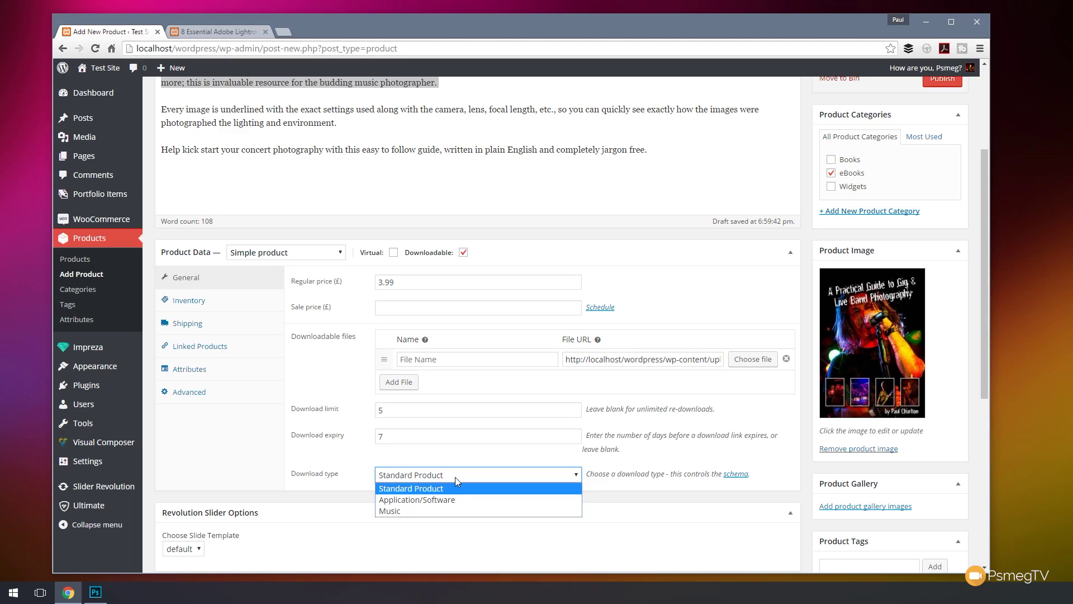
pyautogui.click(425, 487)
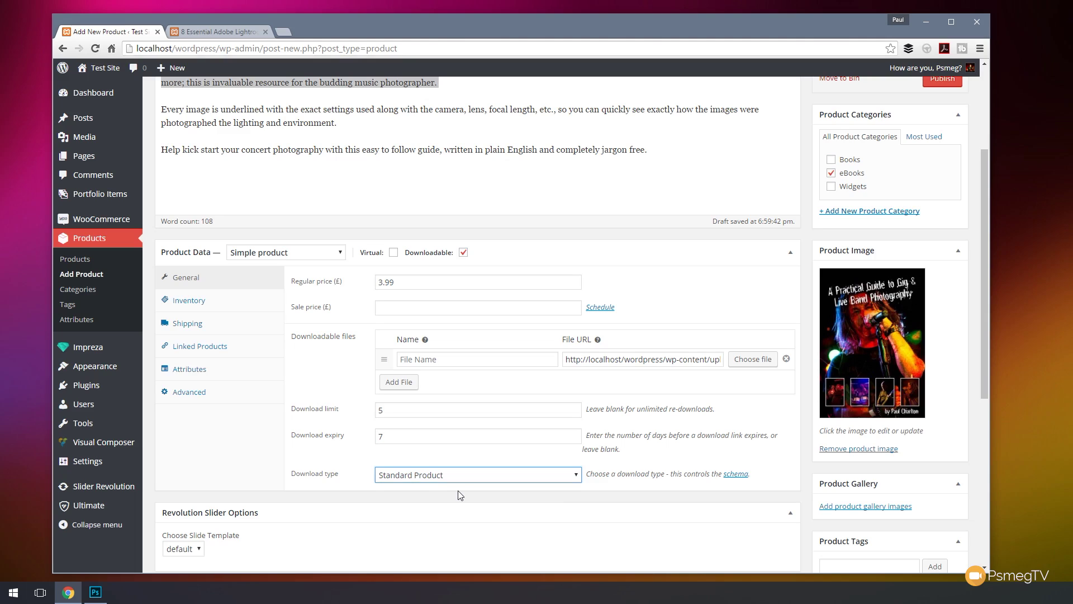
# - Set the product's SKU to PRACT0001 and restrict it to being sold individually in the inventory settings
pyautogui.click(204, 302)
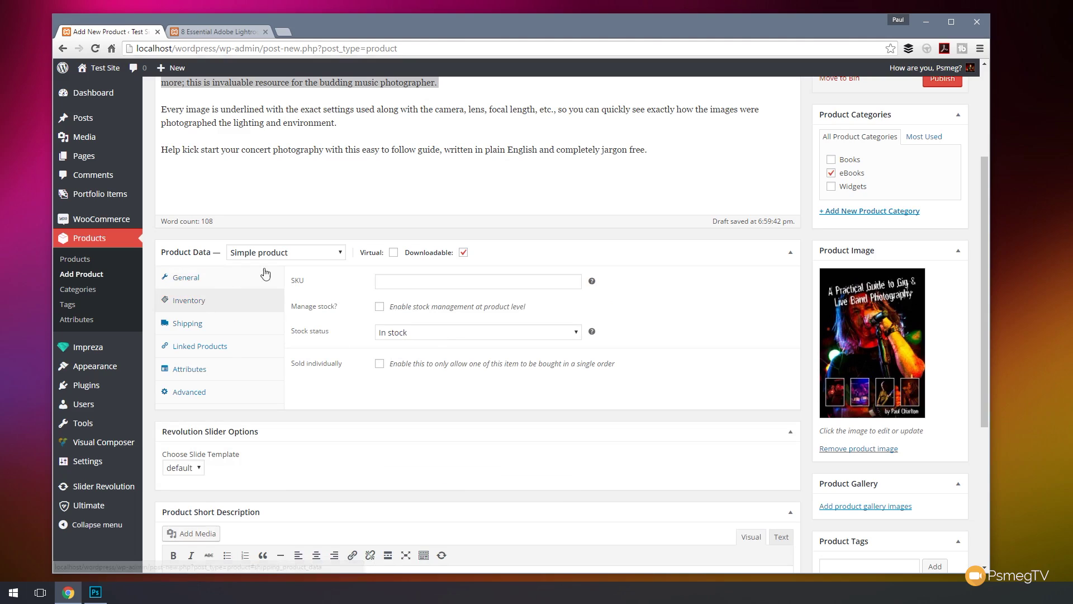
pyautogui.click(403, 283)
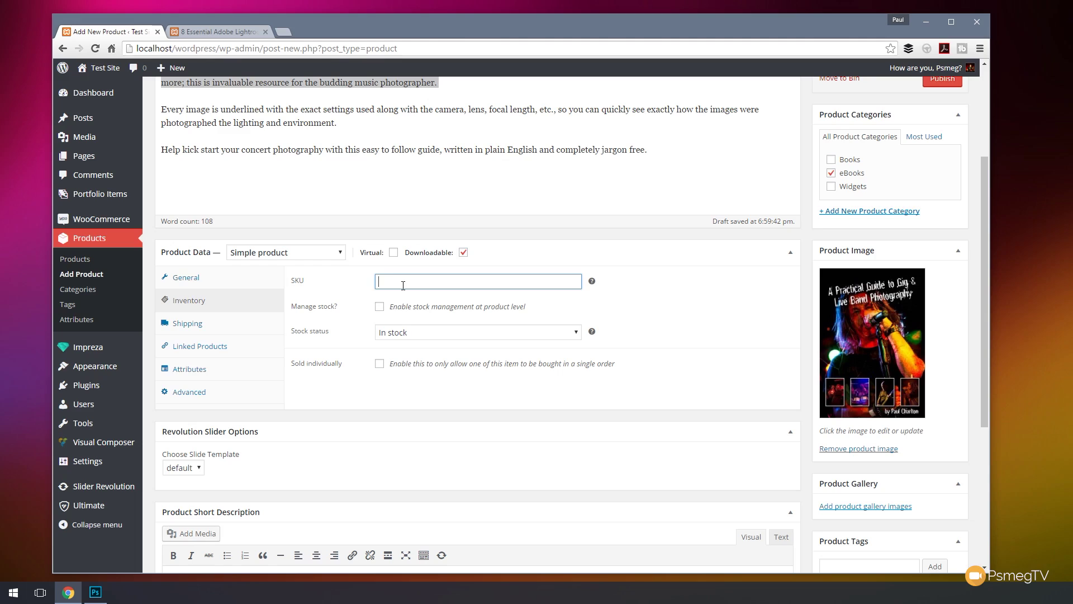
pyautogui.write('PRACT0001')
pyautogui.click(381, 367)
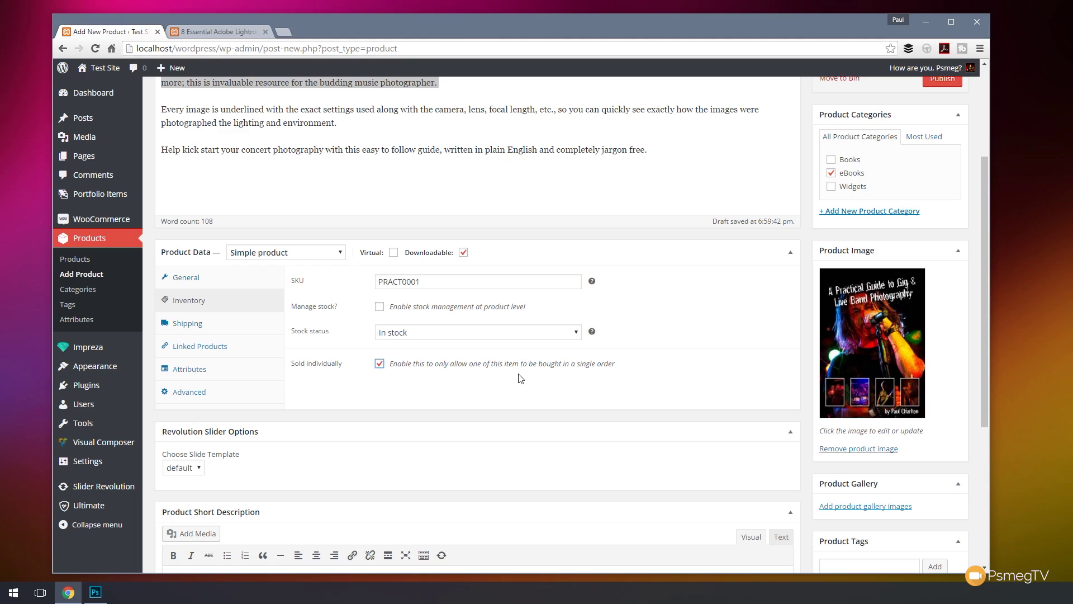
# - Link 8 Essential Adobe Lightroom Techniques (ALB0001) to the concert photography guide as an up-sell
pyautogui.click(213, 329)
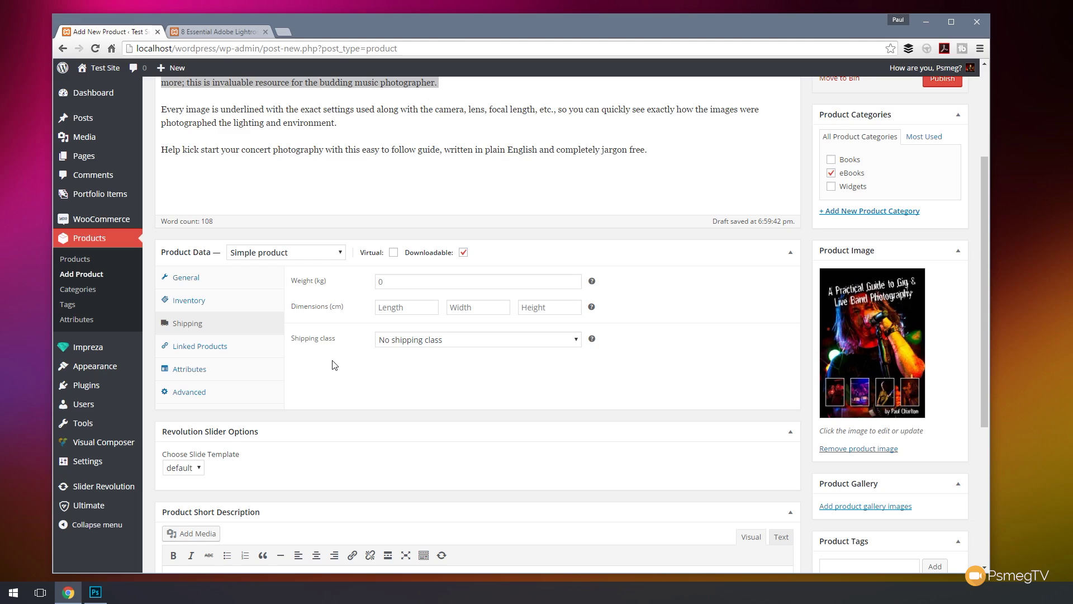
pyautogui.click(212, 349)
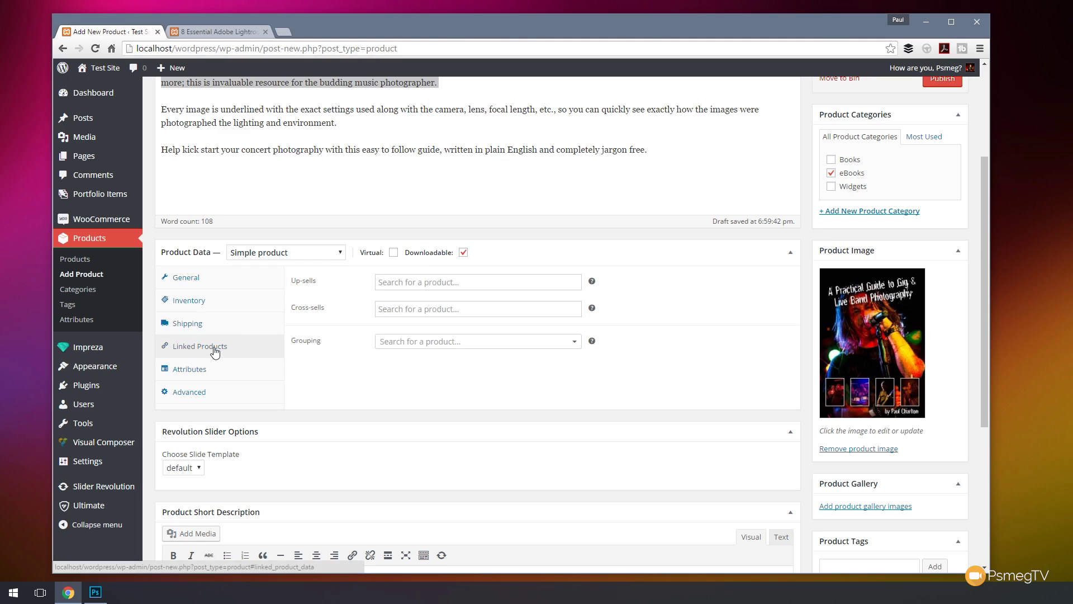
pyautogui.click(464, 283)
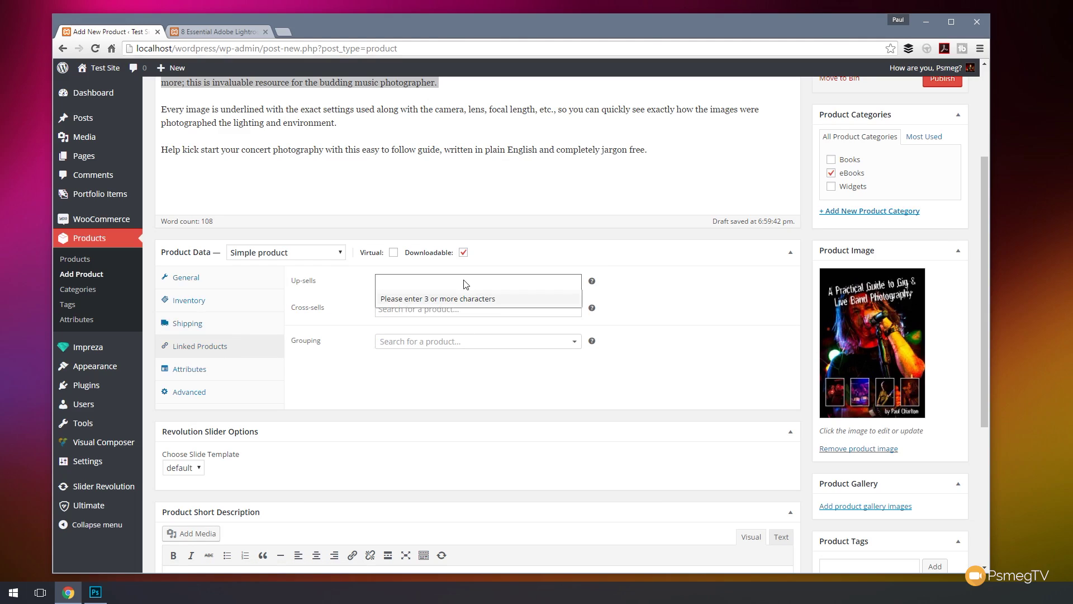
pyautogui.write('Adobe')
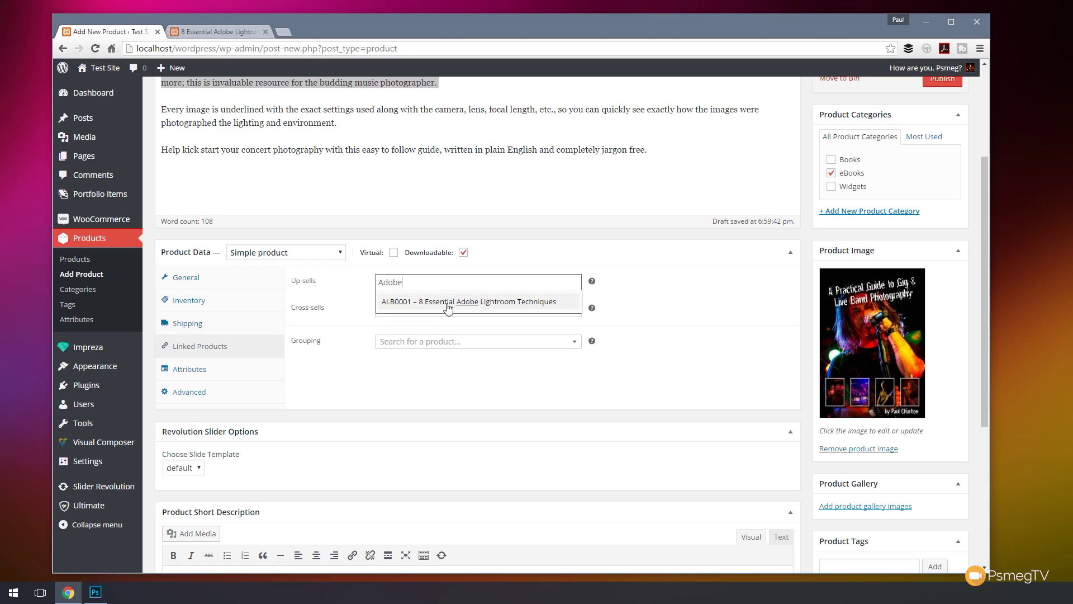
pyautogui.click(448, 307)
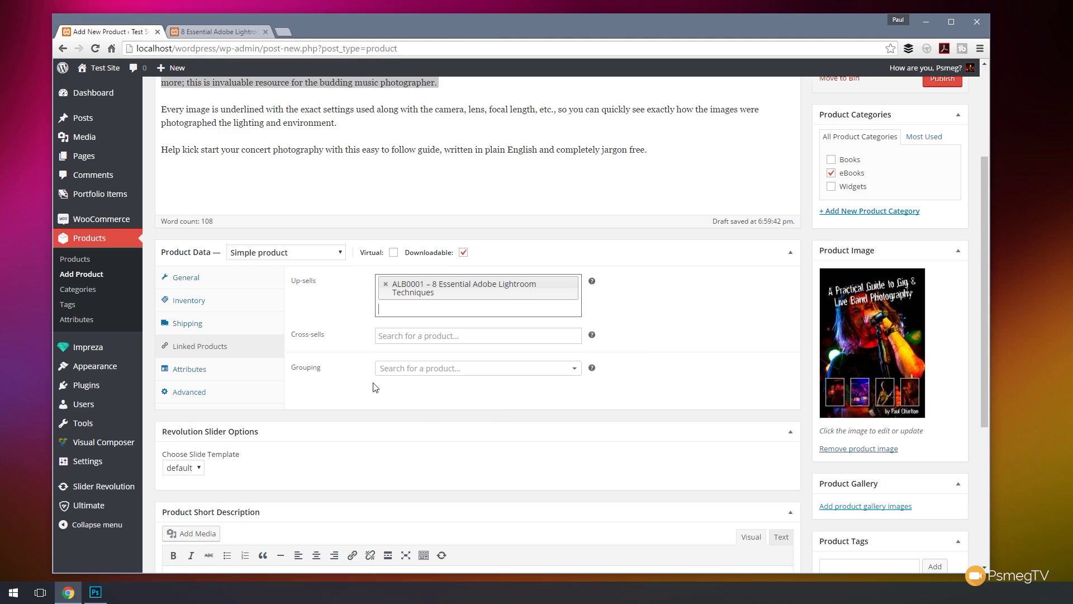
# - Check the product's attributes, advanced options and descriptions, and publish A Practical Guide to Concert Photography
pyautogui.click(193, 371)
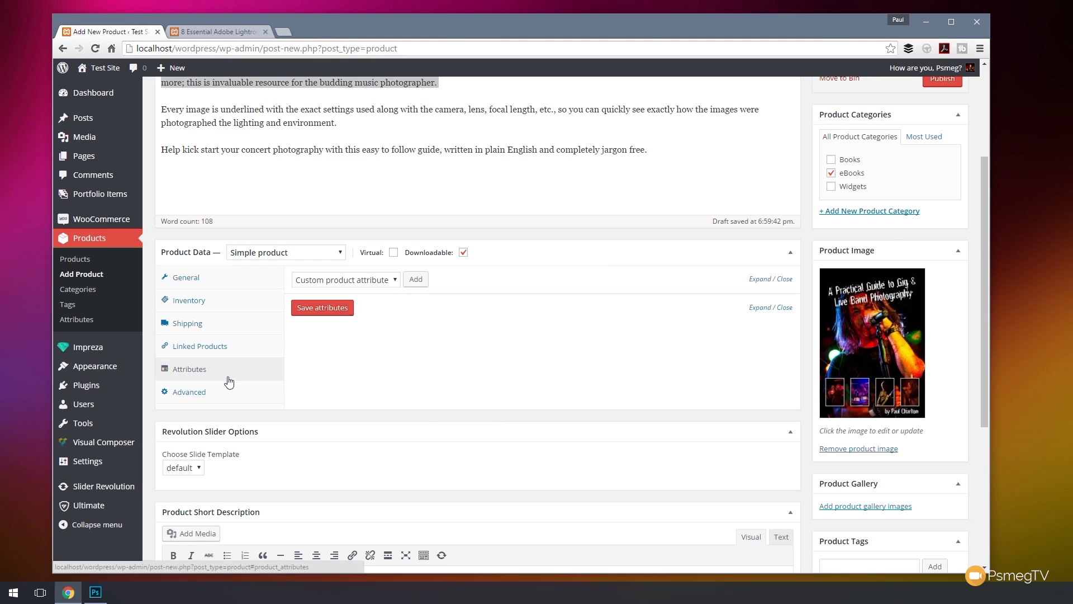
pyautogui.click(218, 394)
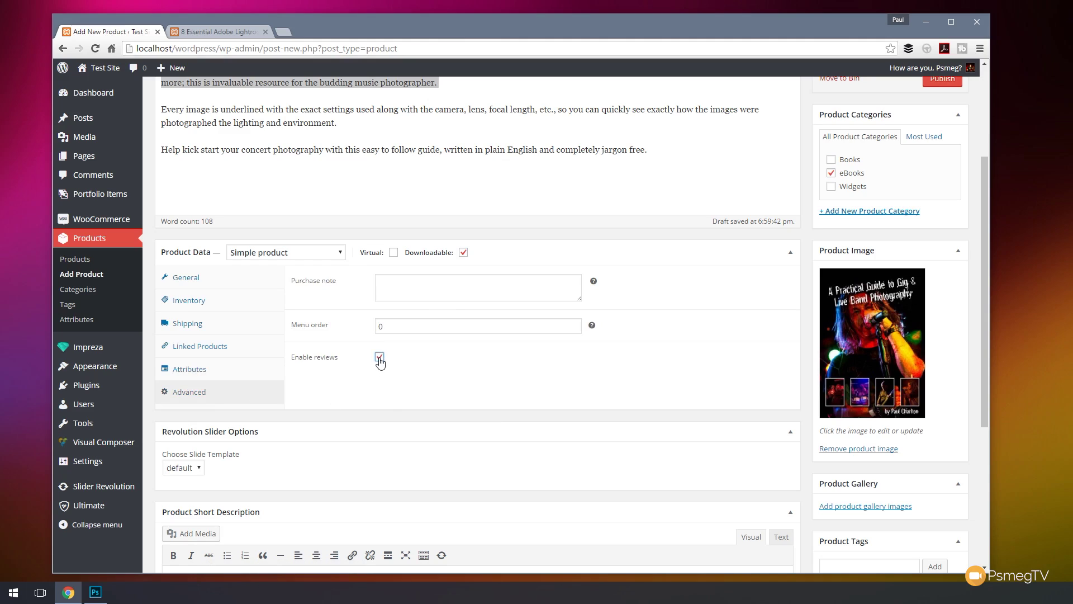
pyautogui.scroll(3, 515, 377)
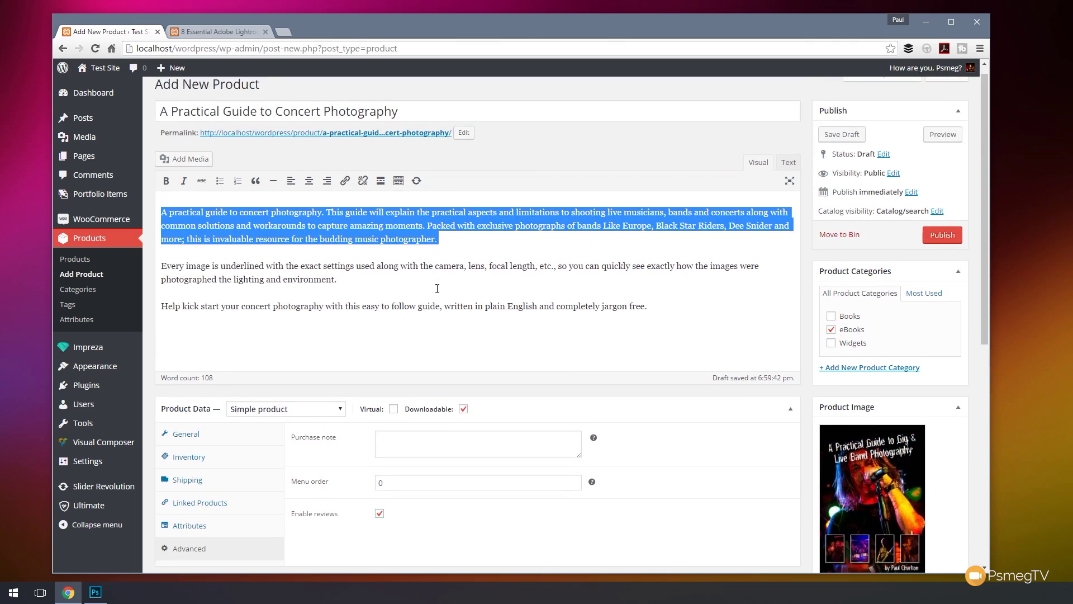
pyautogui.scroll(-4, 447, 296)
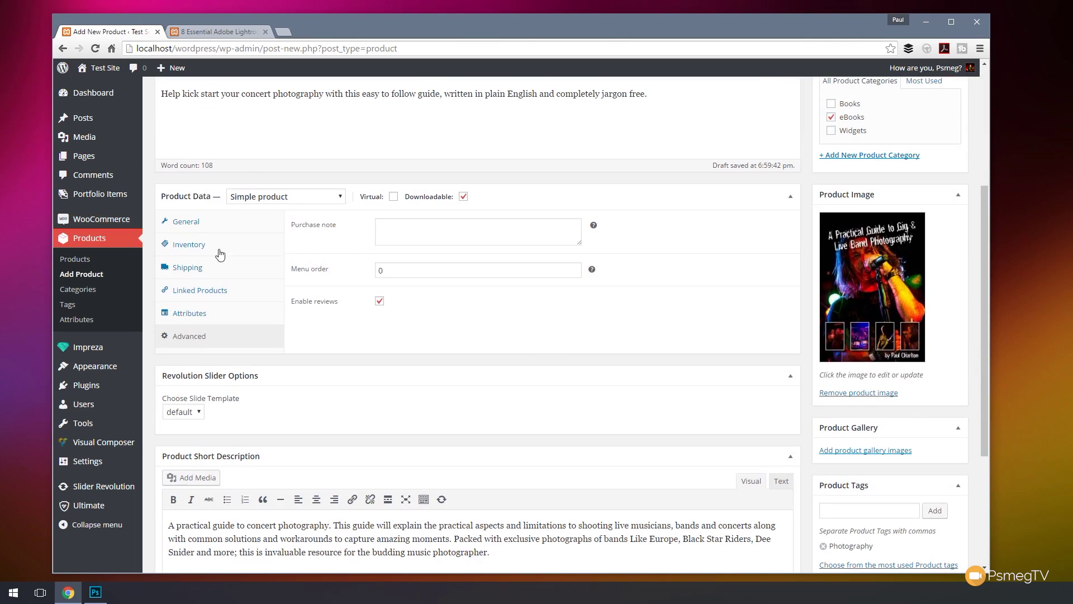
pyautogui.scroll(-3, 674, 378)
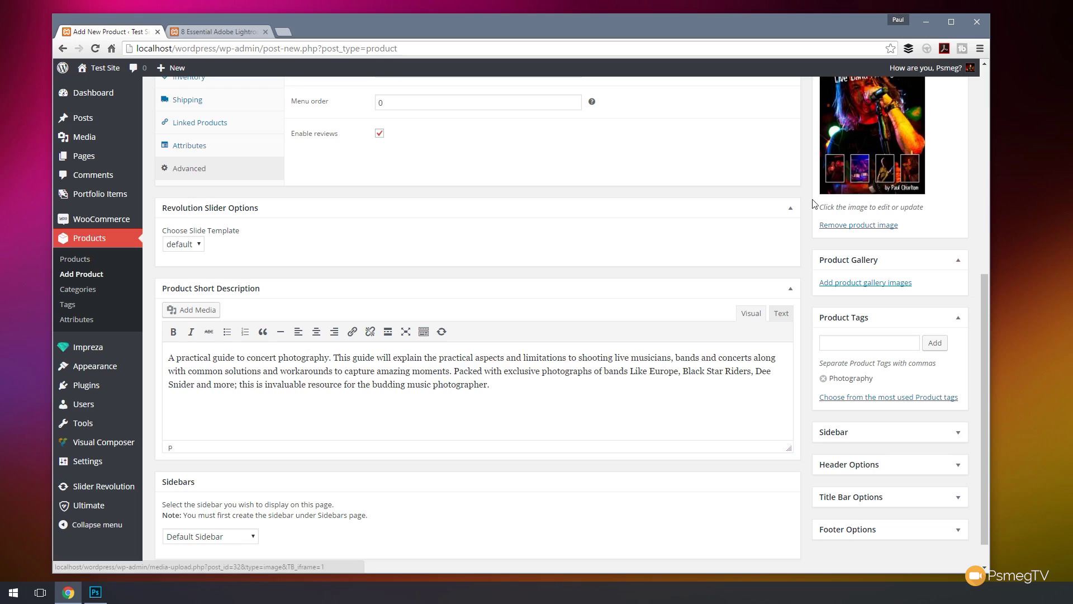
pyautogui.scroll(1, 604, 380)
pyautogui.scroll(6, 604, 381)
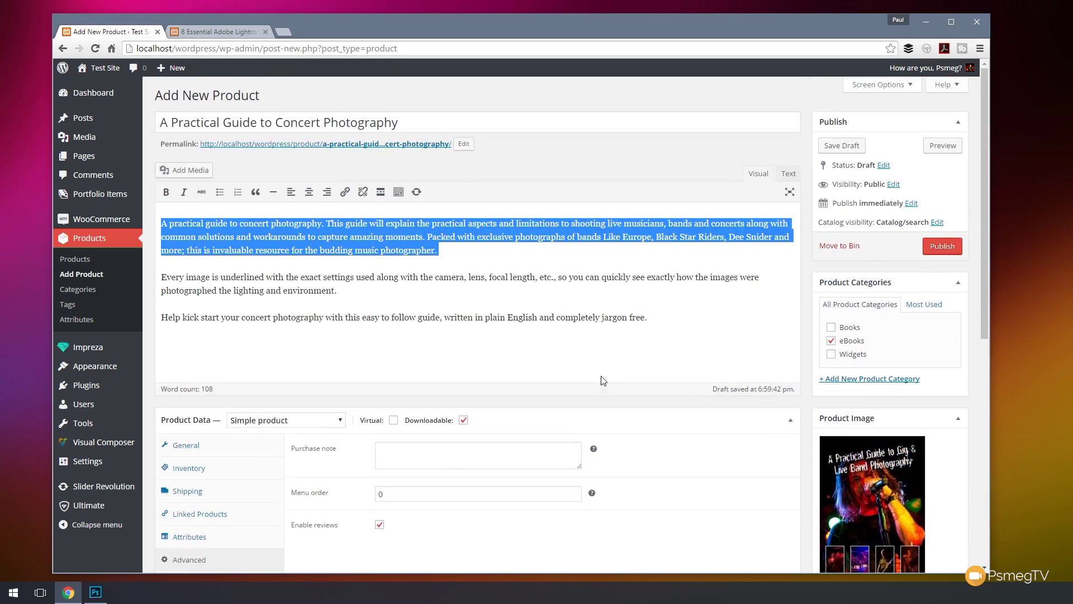
pyautogui.click(942, 246)
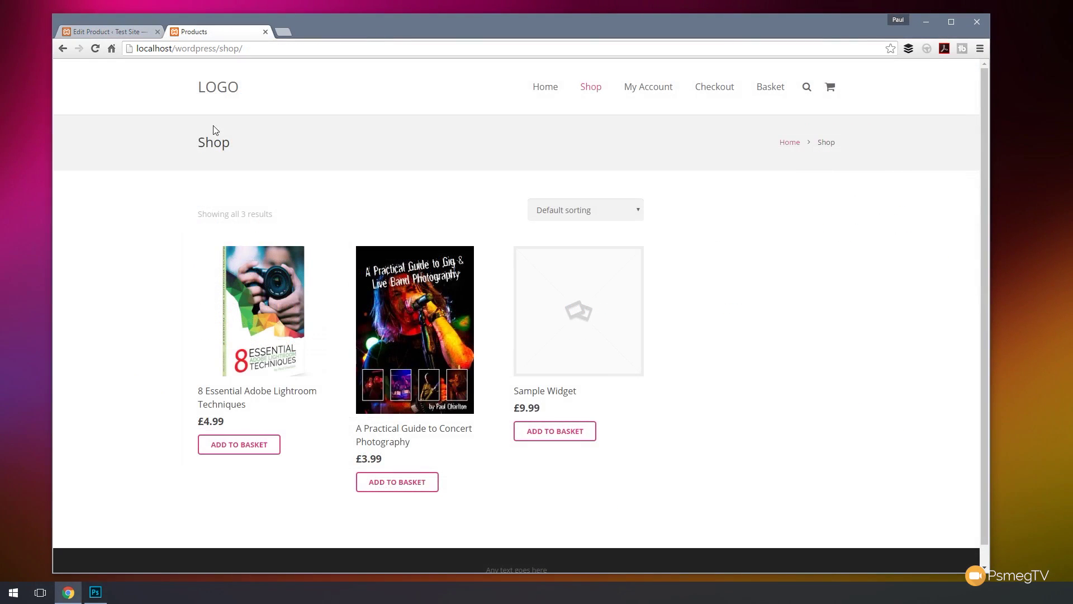
# - View the concert photography guide's shop page, including its price, description and suggested products
pyautogui.click(405, 331)
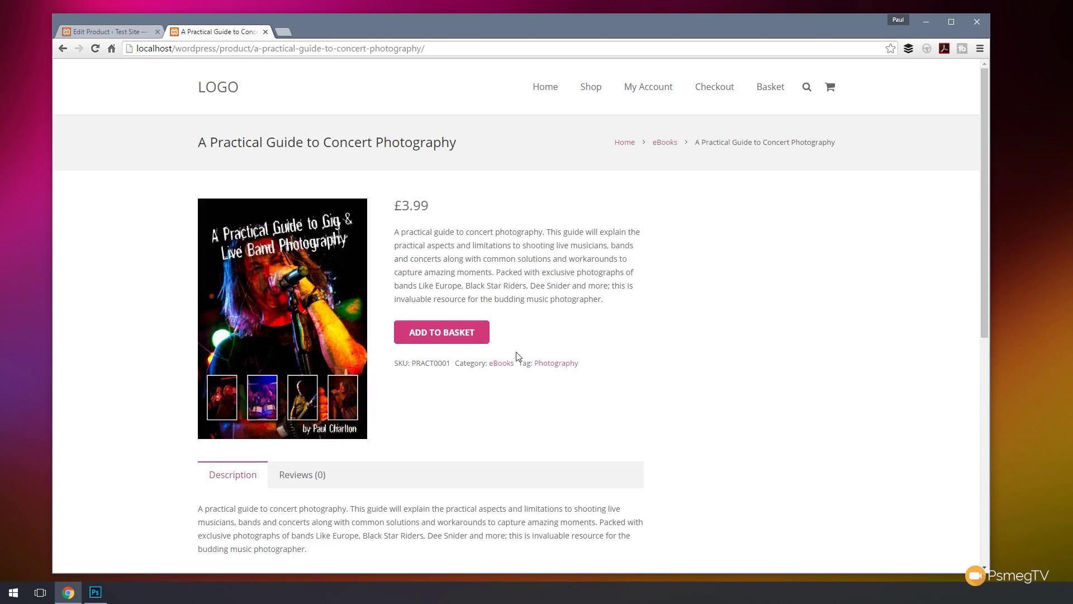
pyautogui.scroll(-4, 669, 421)
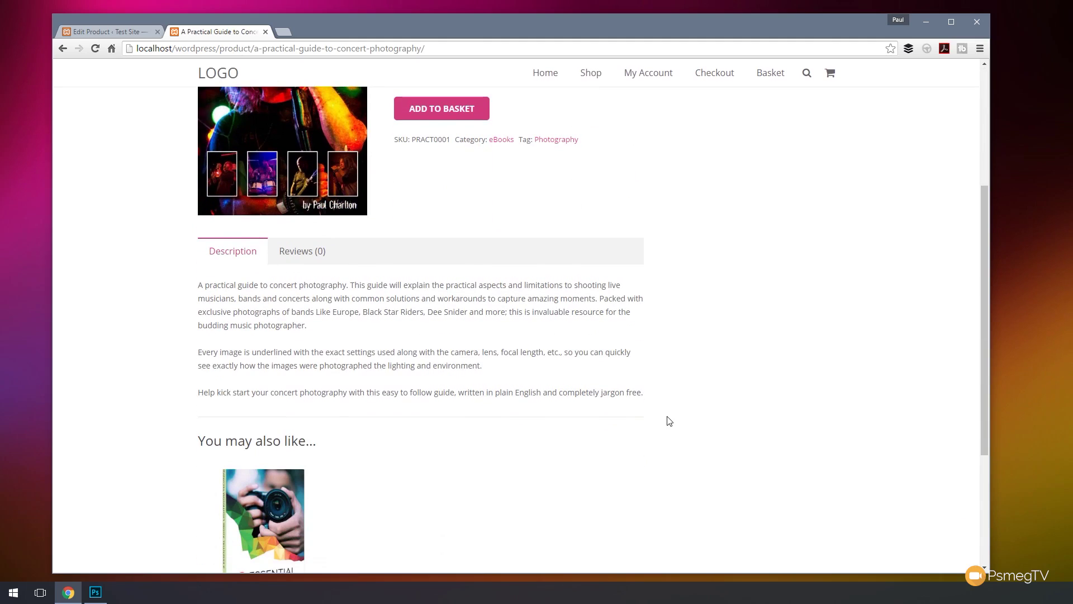
pyautogui.scroll(-3, 669, 421)
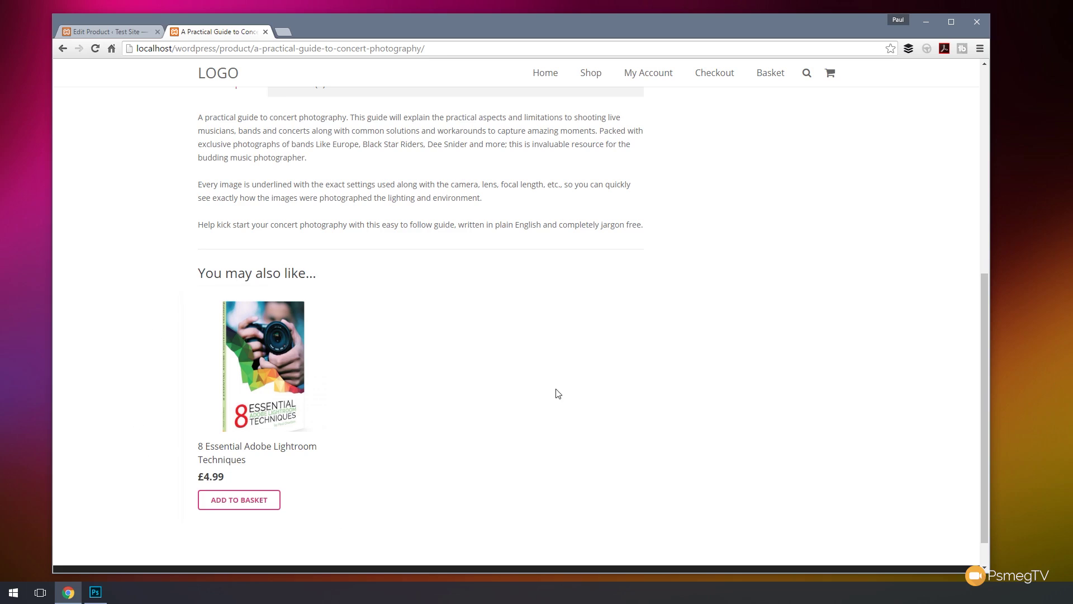
pyautogui.scroll(1, 556, 391)
pyautogui.scroll(2, 556, 392)
pyautogui.scroll(-3, 277, 362)
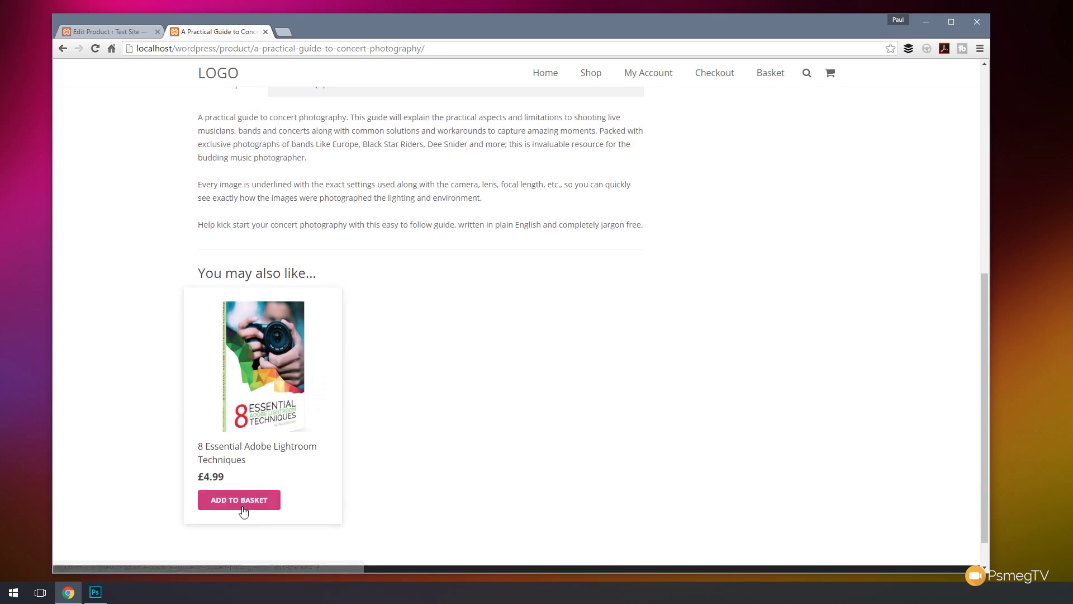
pyautogui.scroll(5, 571, 428)
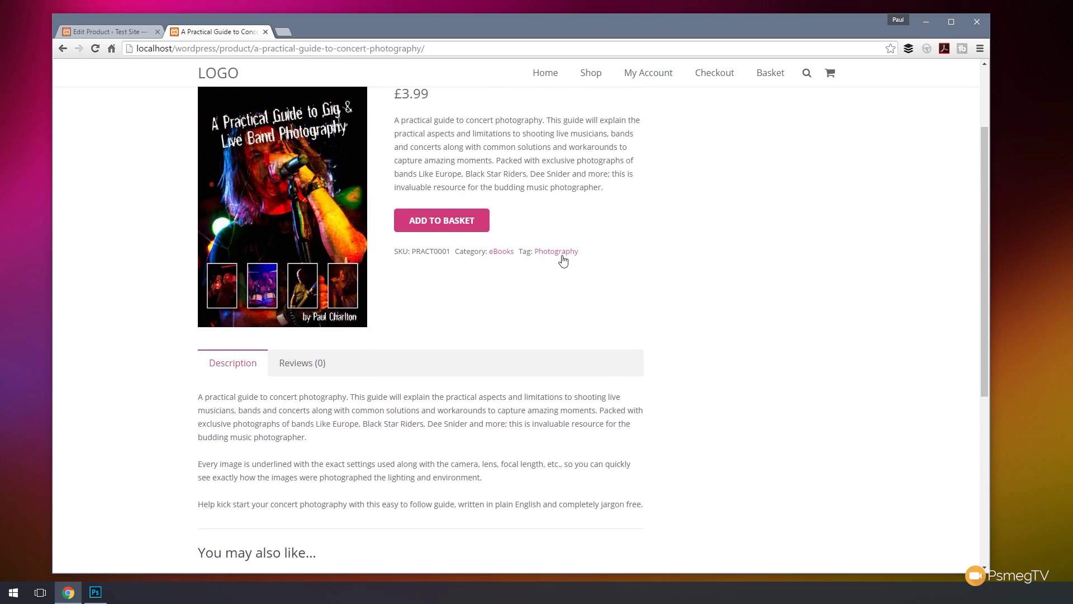
# - Browse the store's Photography and Image Editing product tags and the 8 Essential Adobe Lightroom Techniques page
pyautogui.click(561, 256)
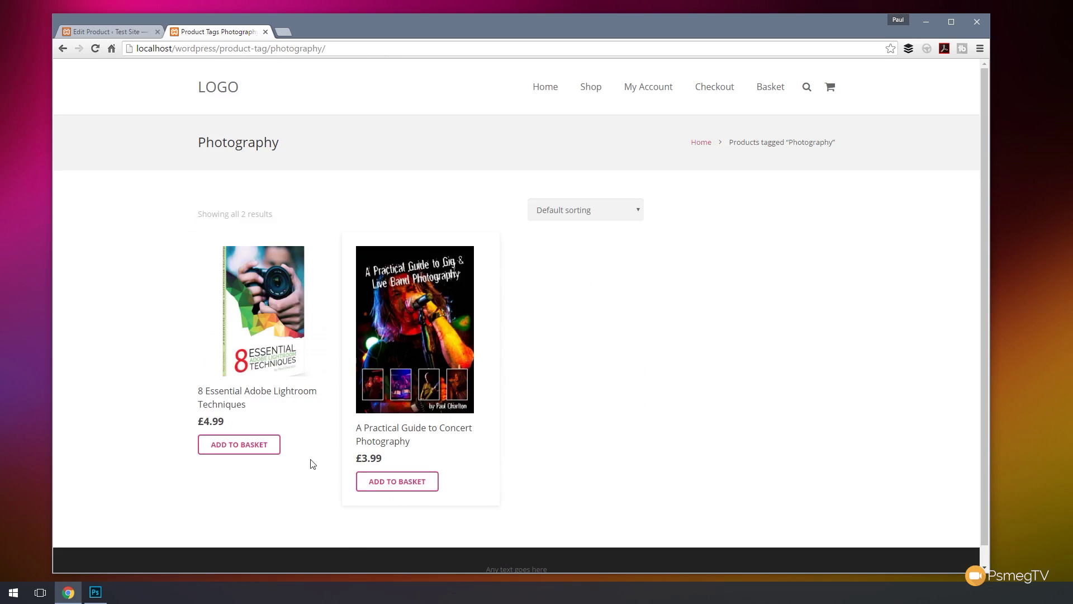
pyautogui.click(265, 306)
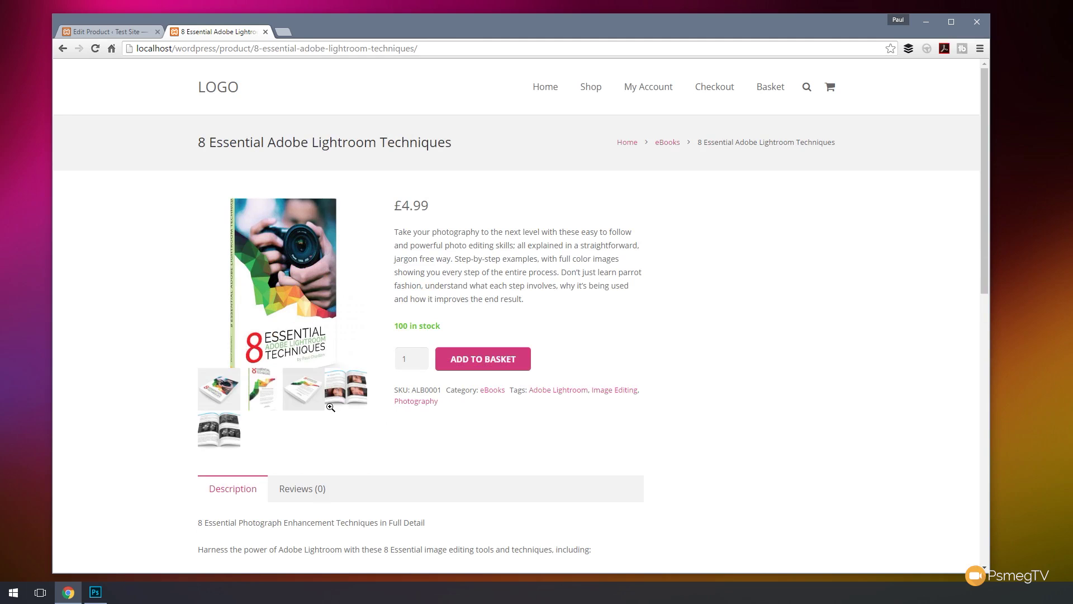
pyautogui.click(622, 397)
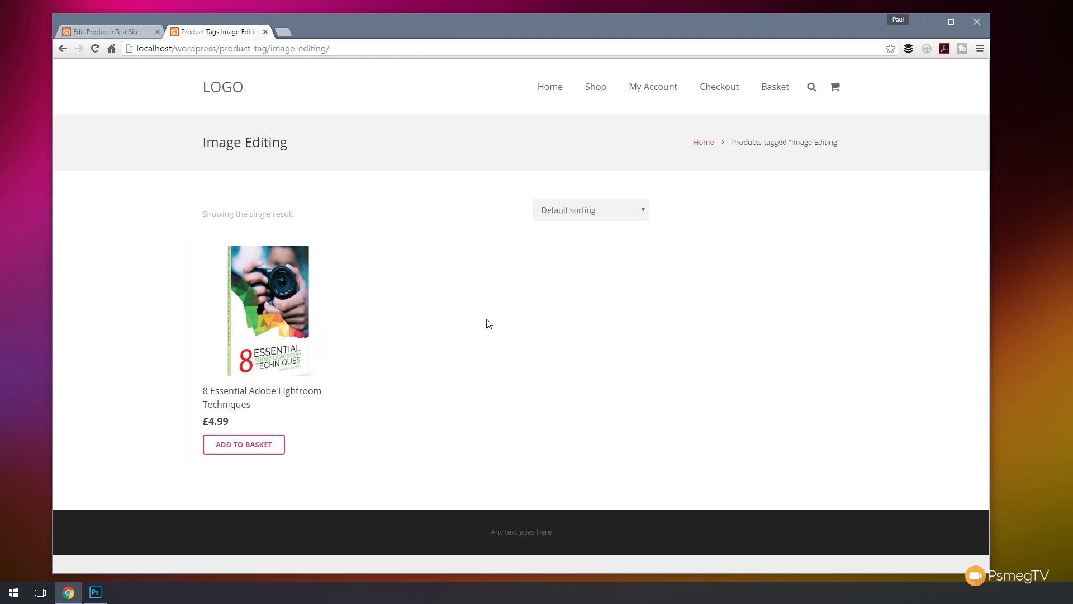
pyautogui.hotkey('alt', 'Left')
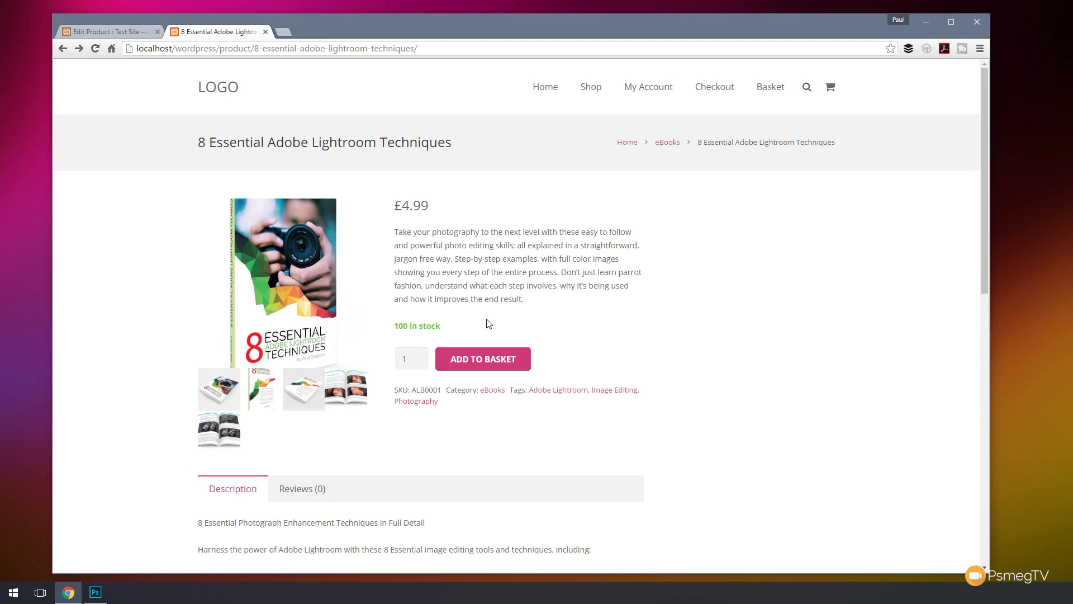
pyautogui.click(414, 405)
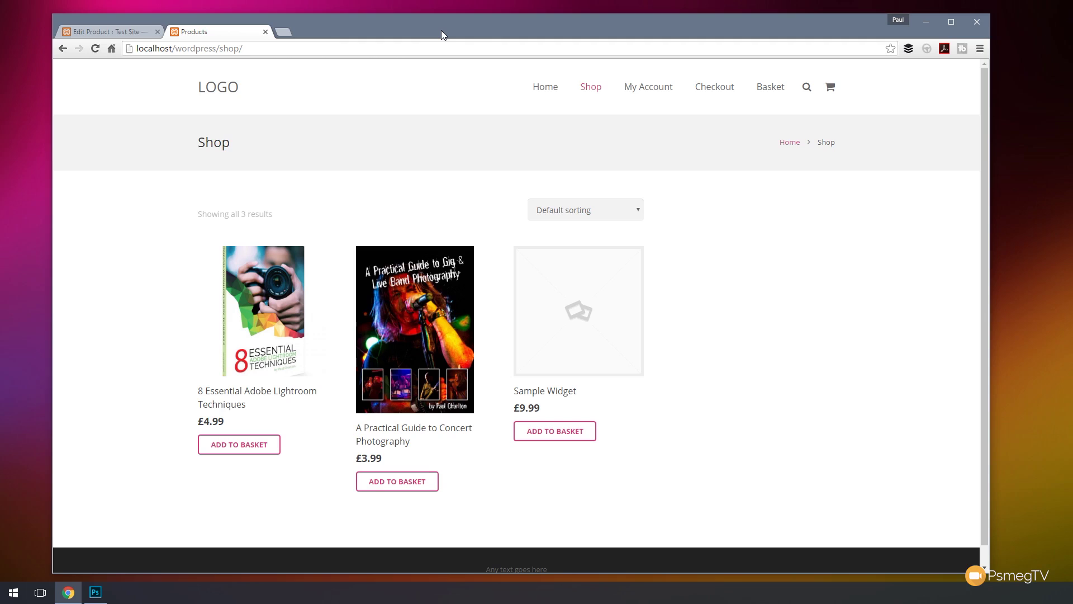
# - In the WooCommerce shipping settings, add and save a zone named UK Shipping Zone covering the United Kingdom (UK) region
pyautogui.click(112, 34)
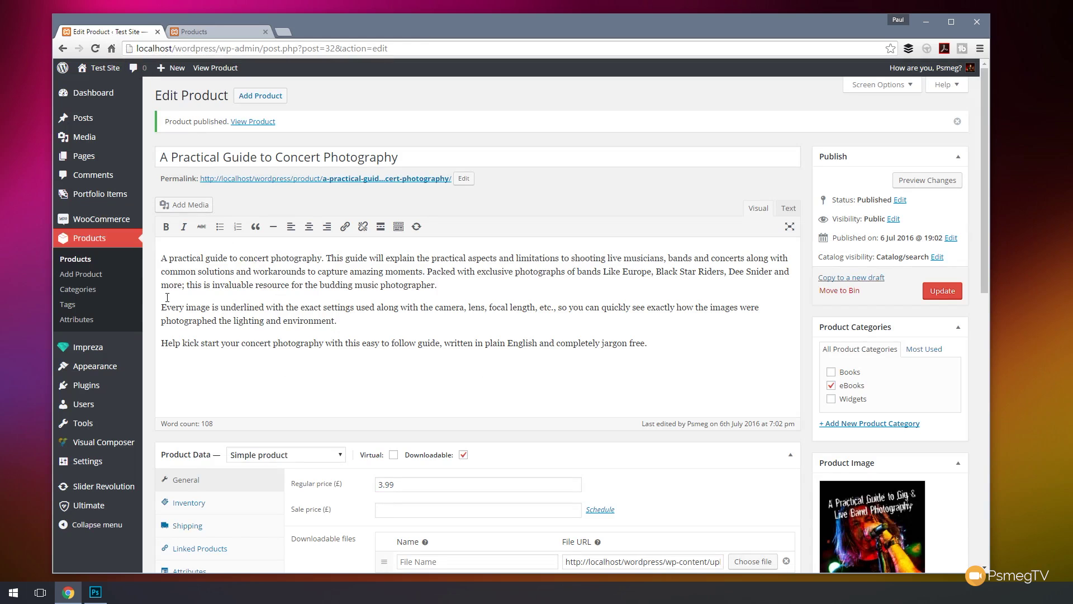
pyautogui.moveTo(98, 219)
pyautogui.click(170, 268)
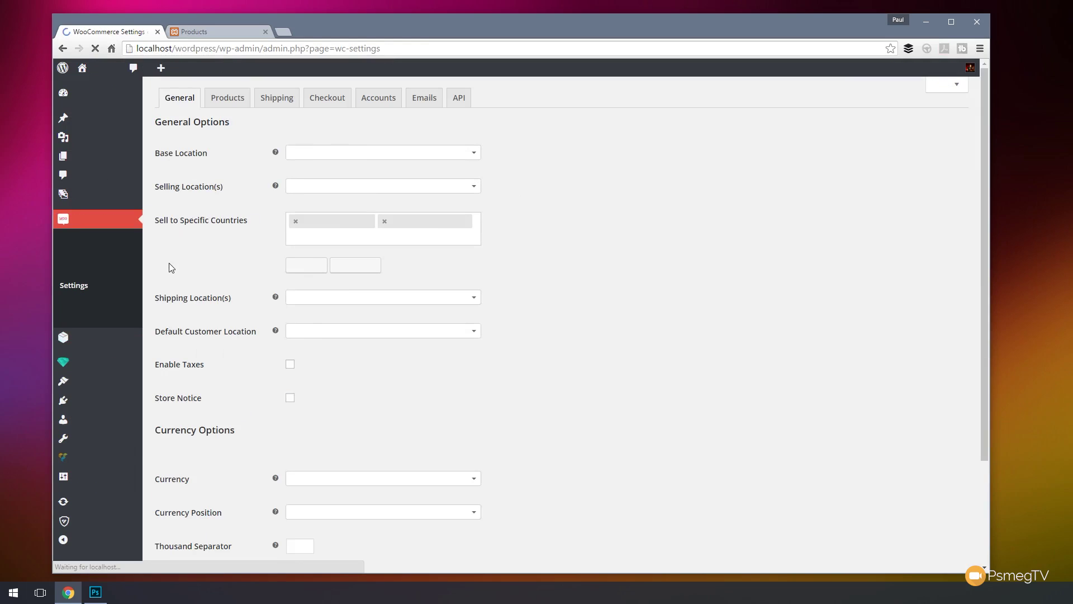
pyautogui.click(285, 99)
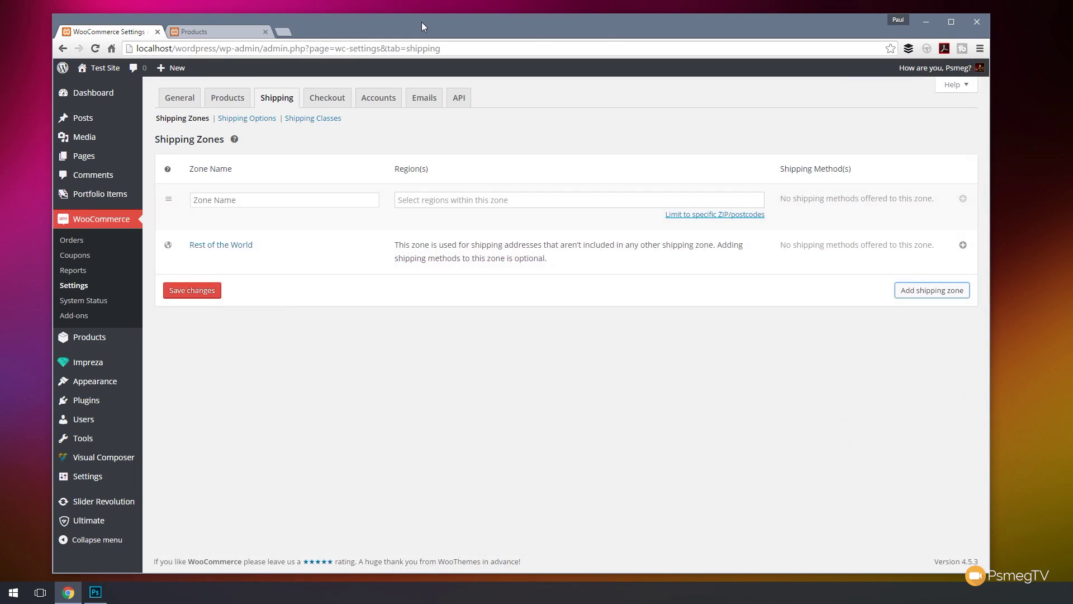
pyautogui.click(242, 204)
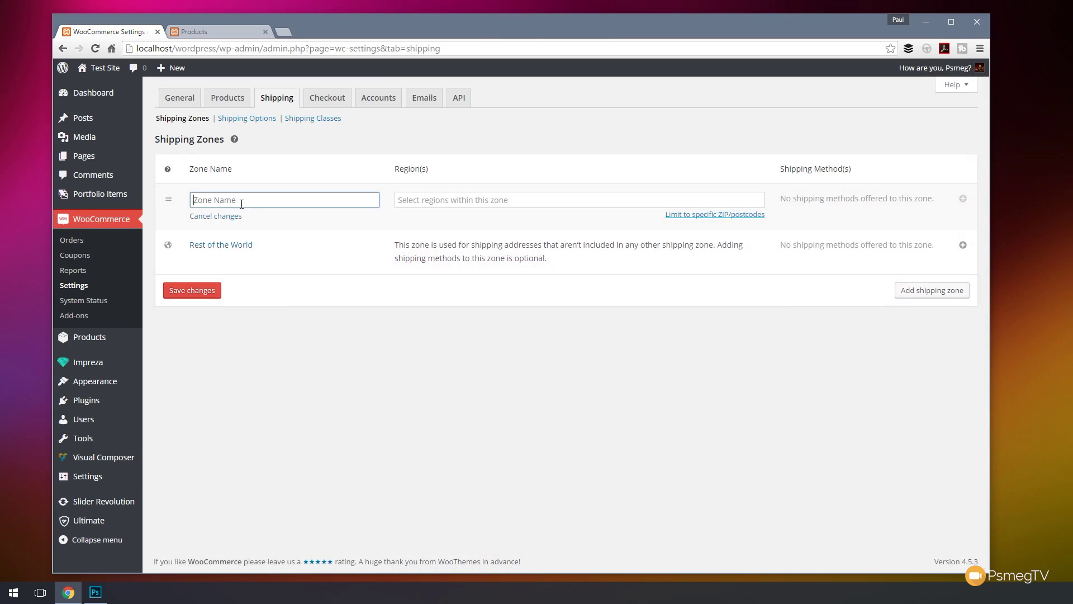
pyautogui.write('UK Shipping Zone')
pyautogui.click(444, 204)
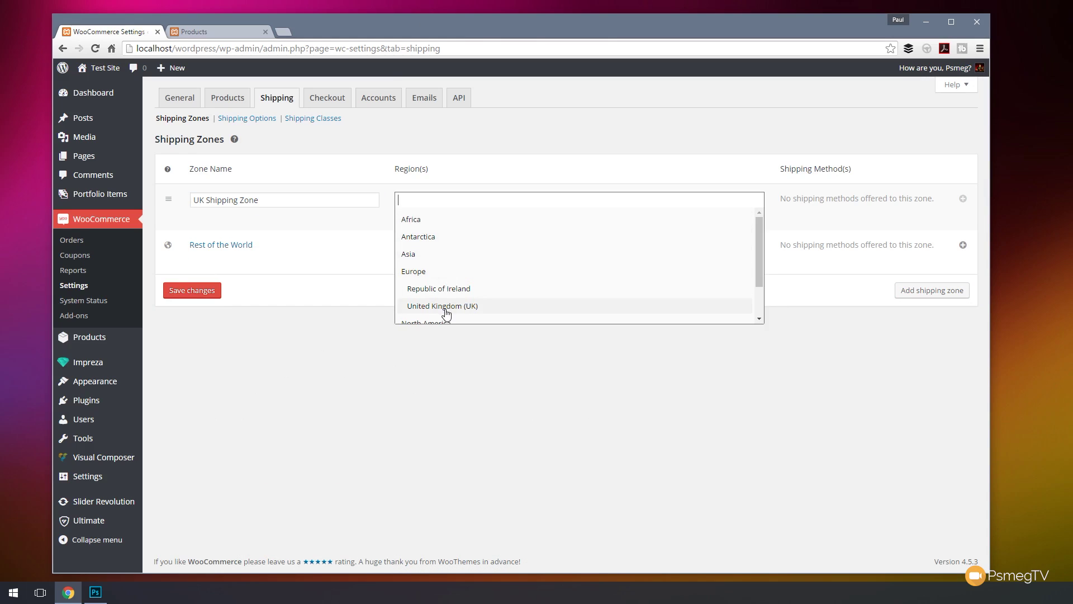
pyautogui.click(446, 307)
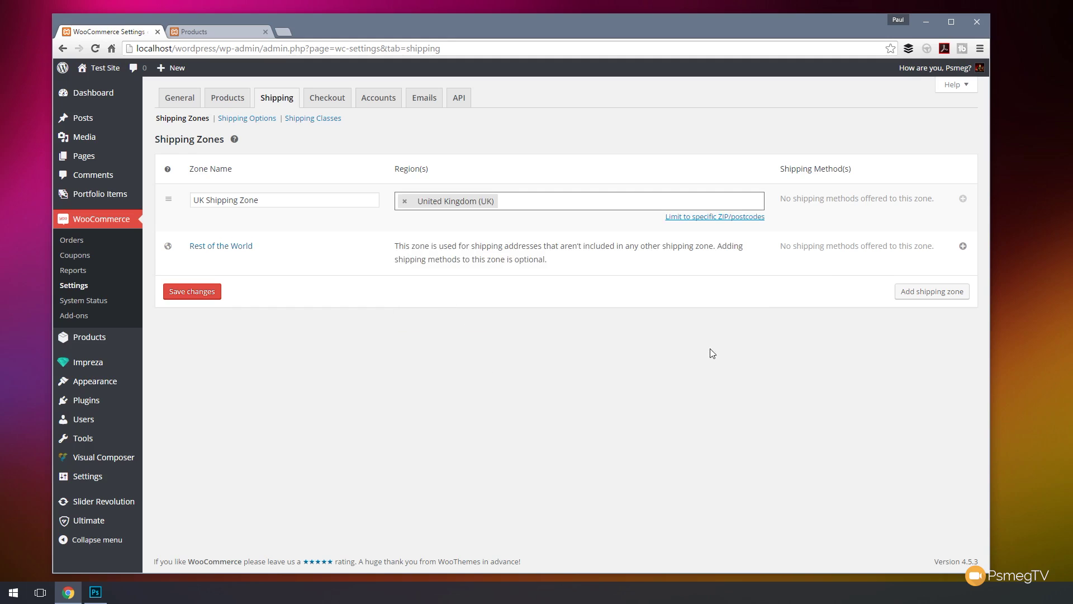
pyautogui.click(205, 293)
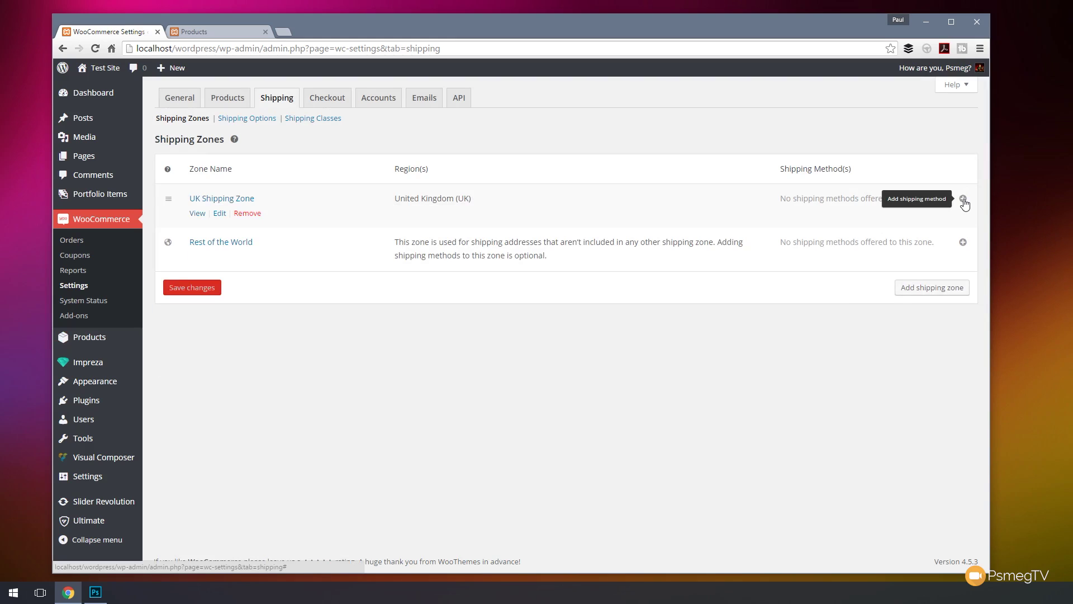
# - Add a Flat Rate shipping method to the UK Shipping Zone
pyautogui.click(963, 200)
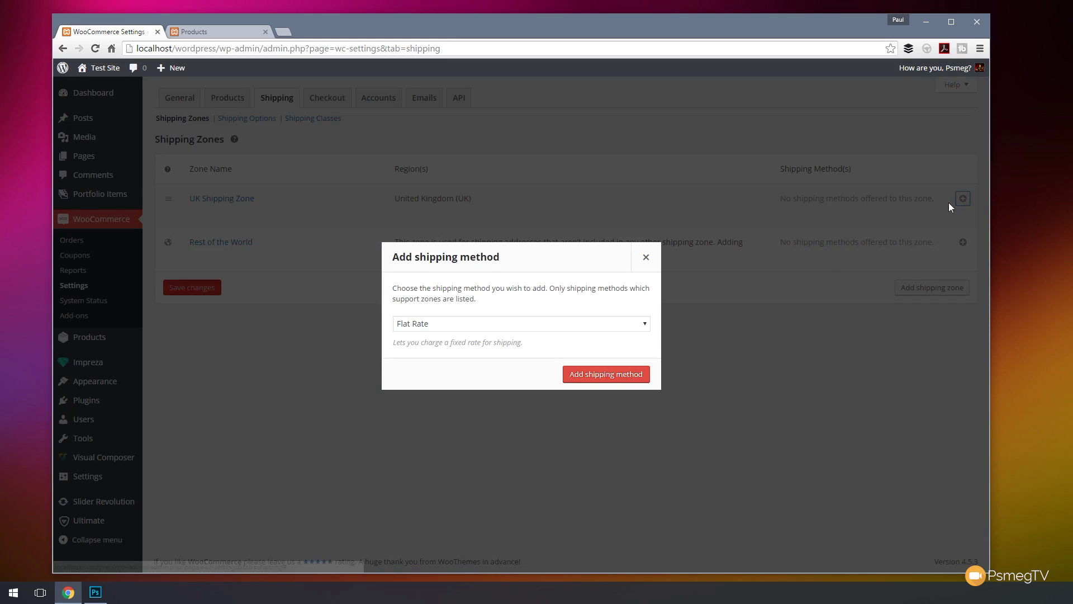
pyautogui.click(449, 328)
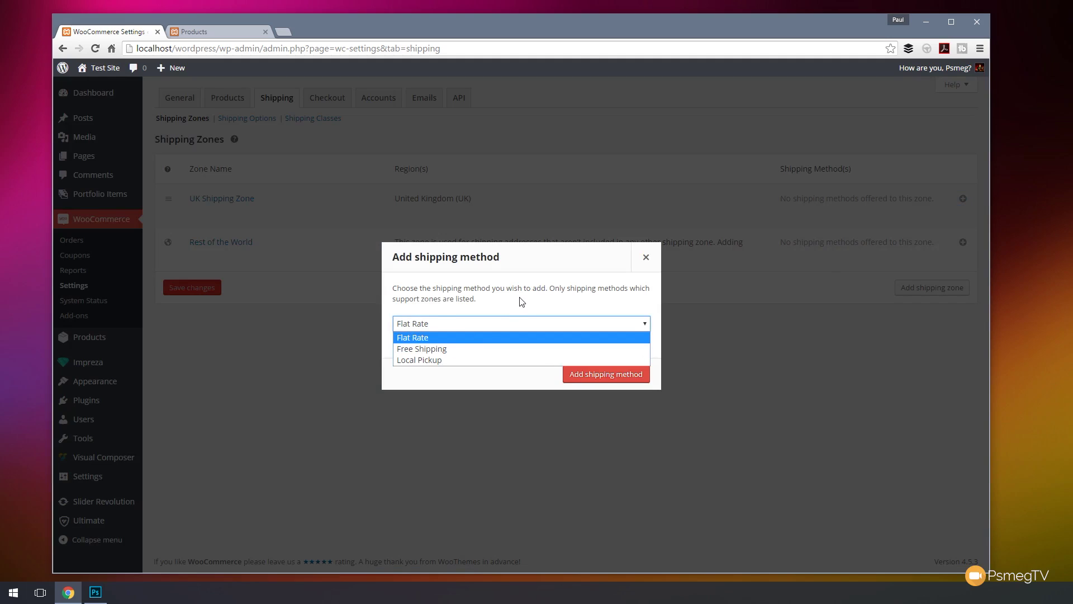
pyautogui.click(435, 337)
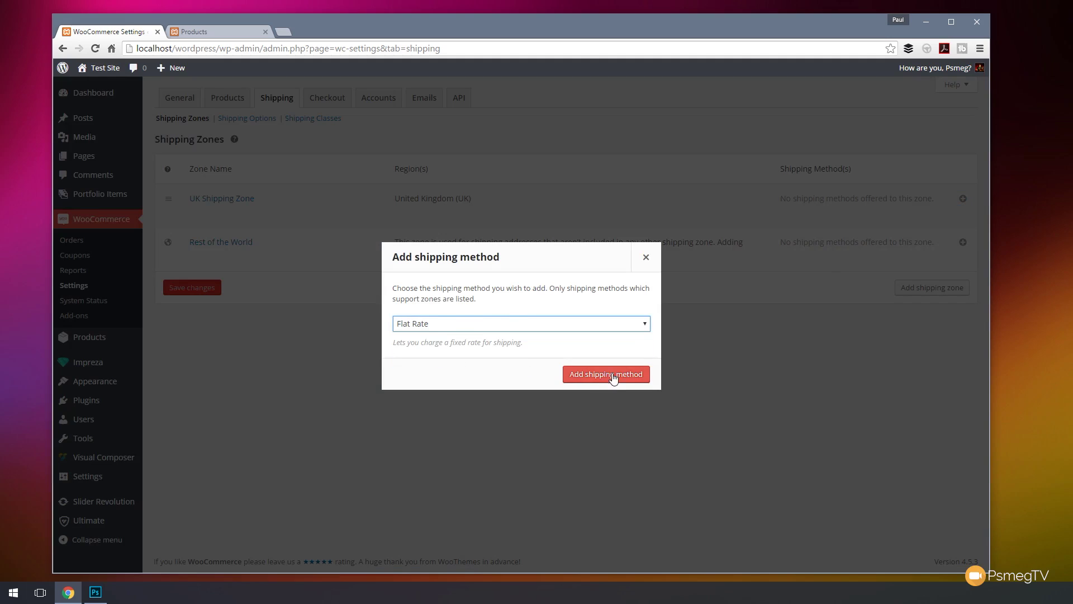
pyautogui.click(612, 374)
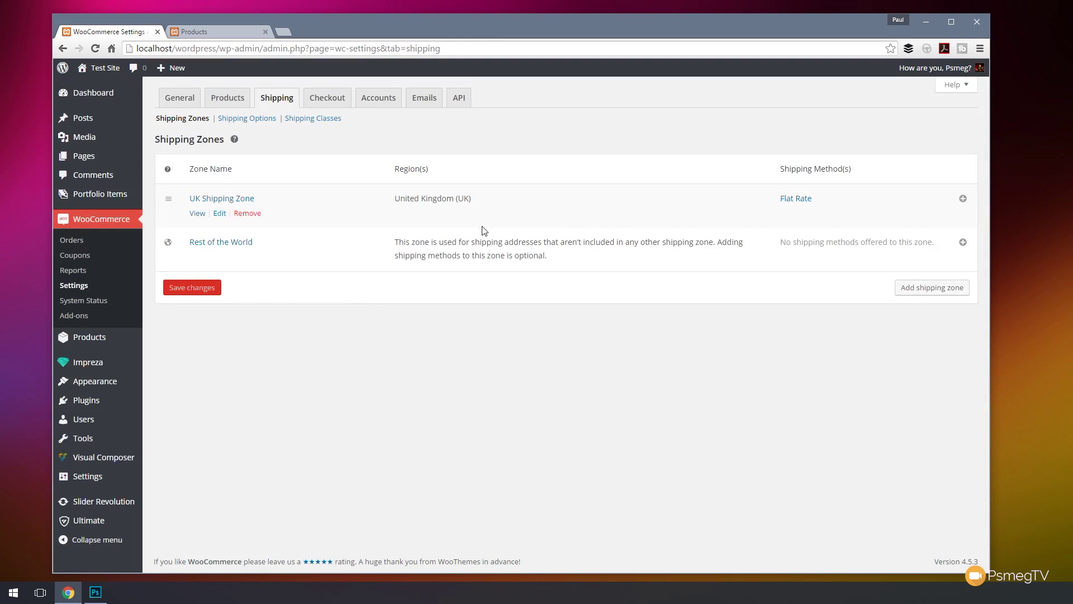
# - Title the UK Shipping Zone's flat-rate method Flat Rate Shipping, set its cost to 3.95 and save the changes
pyautogui.click(793, 202)
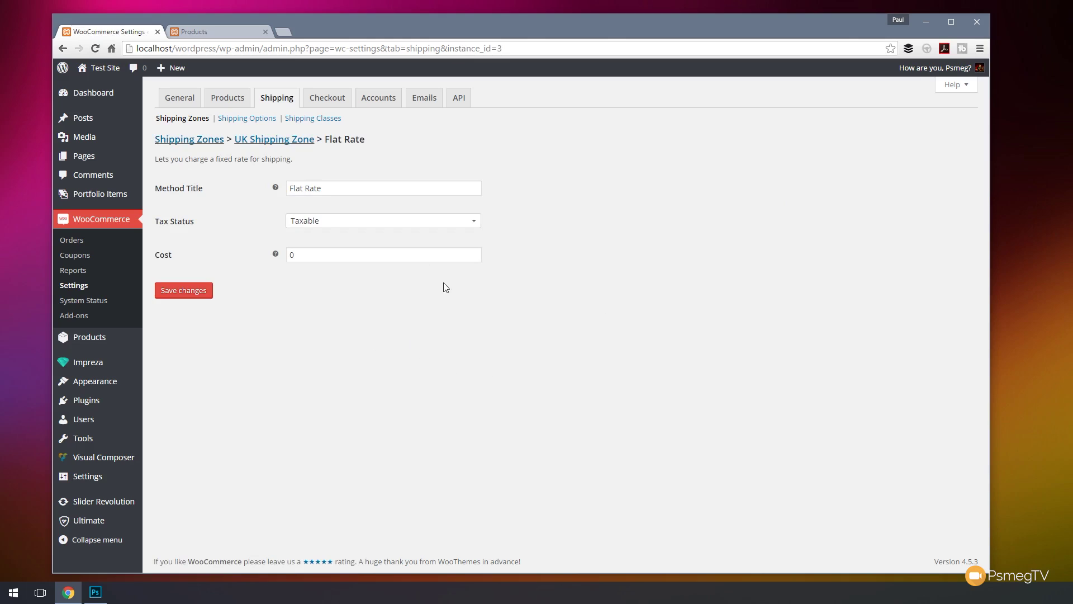
pyautogui.click(342, 190)
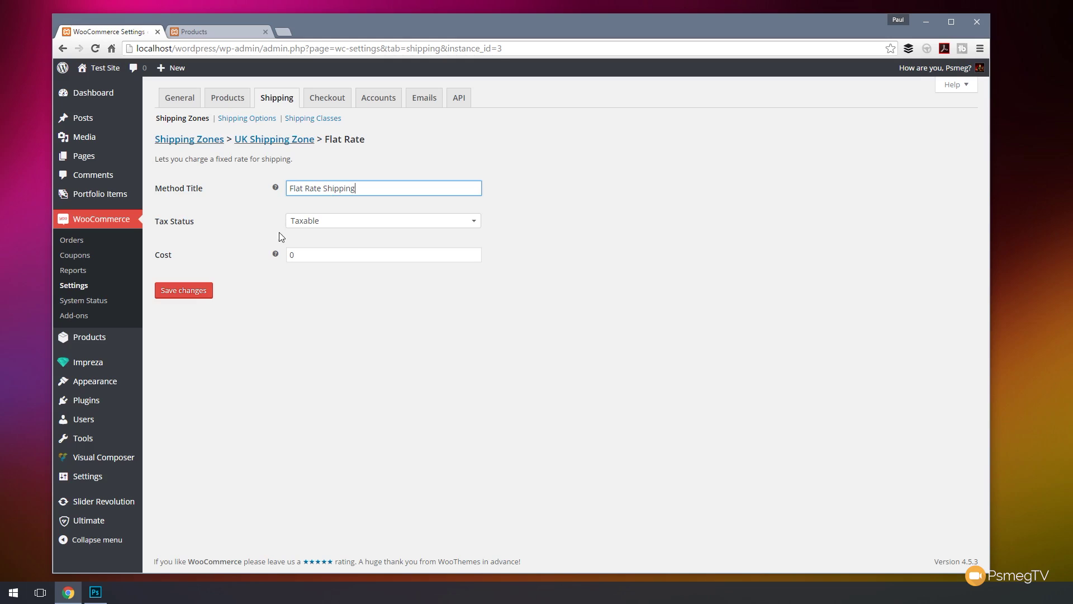
pyautogui.click(341, 225)
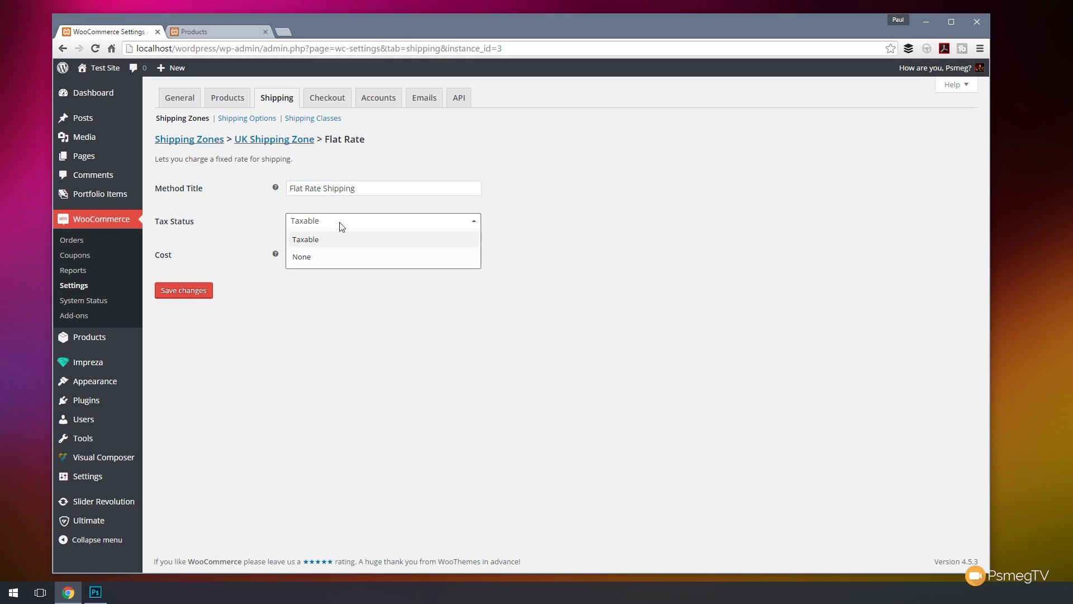
pyautogui.click(576, 237)
pyautogui.doubleClick(301, 256)
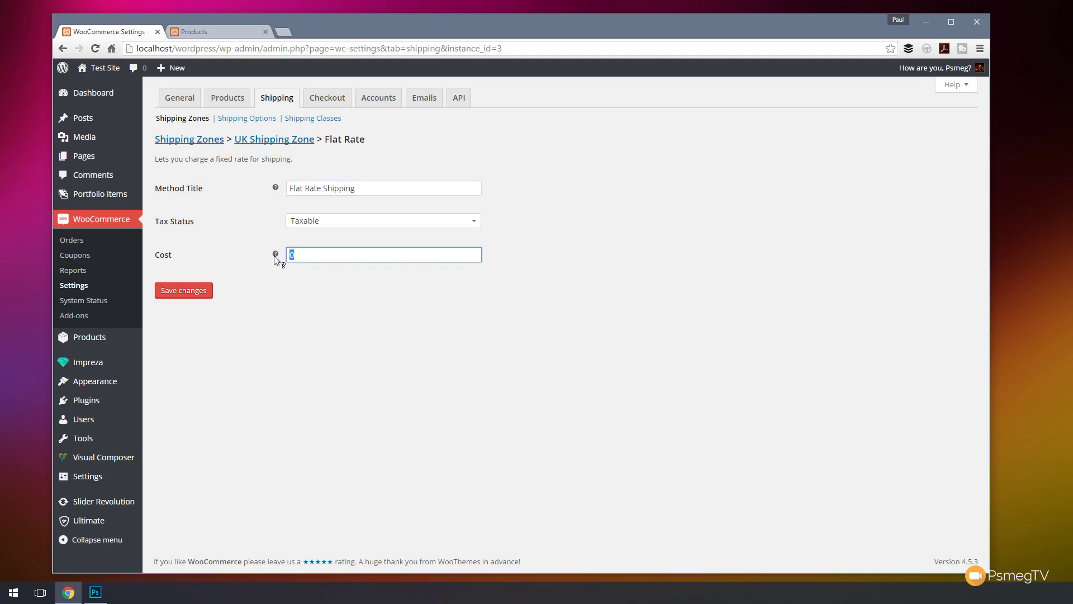
pyautogui.write('3.95')
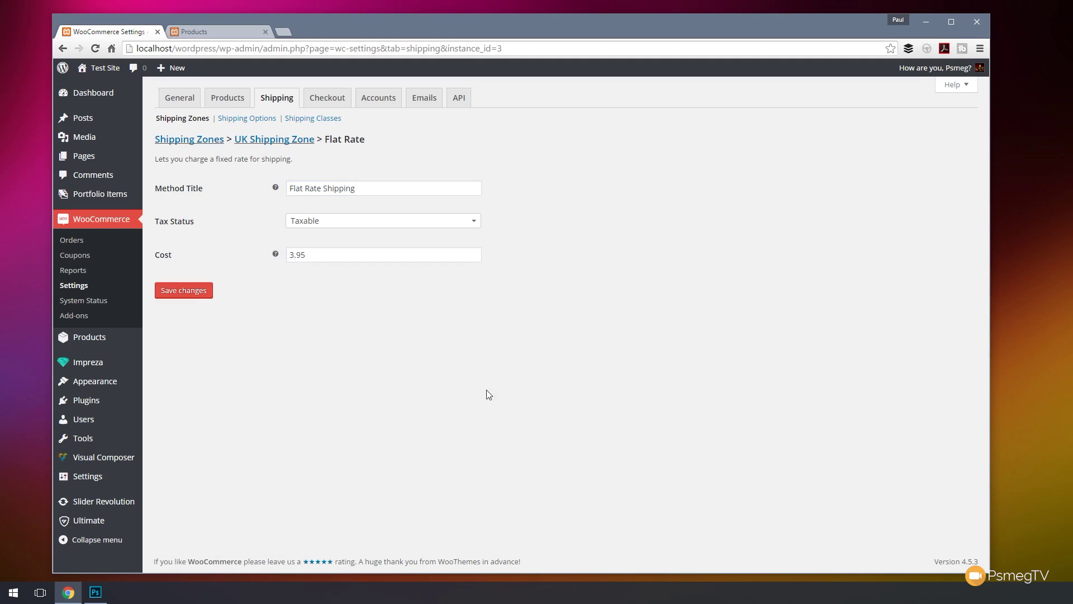
pyautogui.click(183, 290)
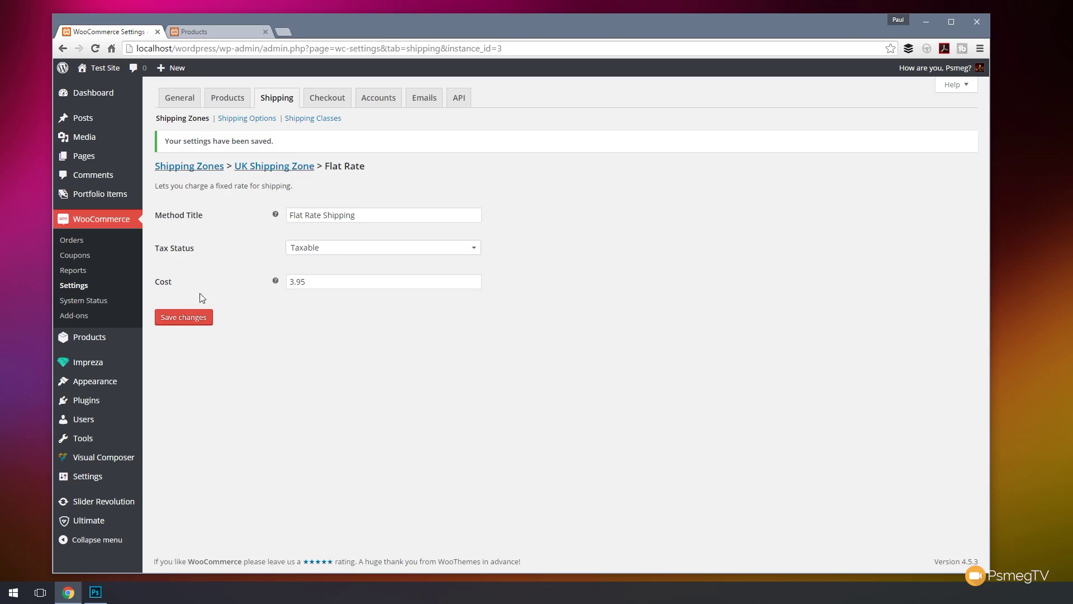
# - Add and save a shipping class named Standard UK Shipping with the description Standard UK Shipping
pyautogui.click(321, 119)
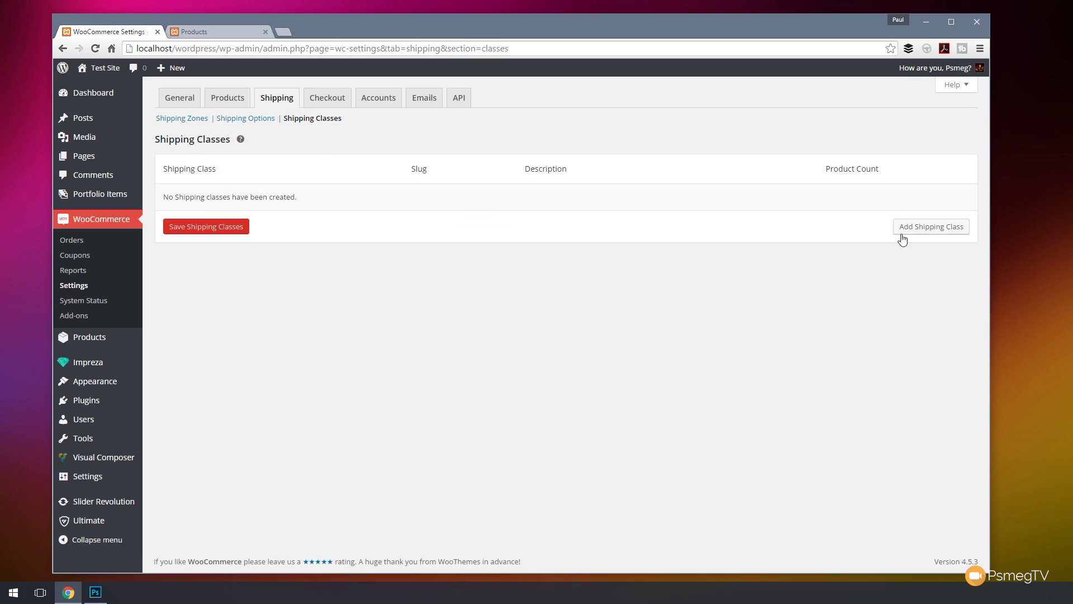
pyautogui.click(902, 234)
pyautogui.click(270, 200)
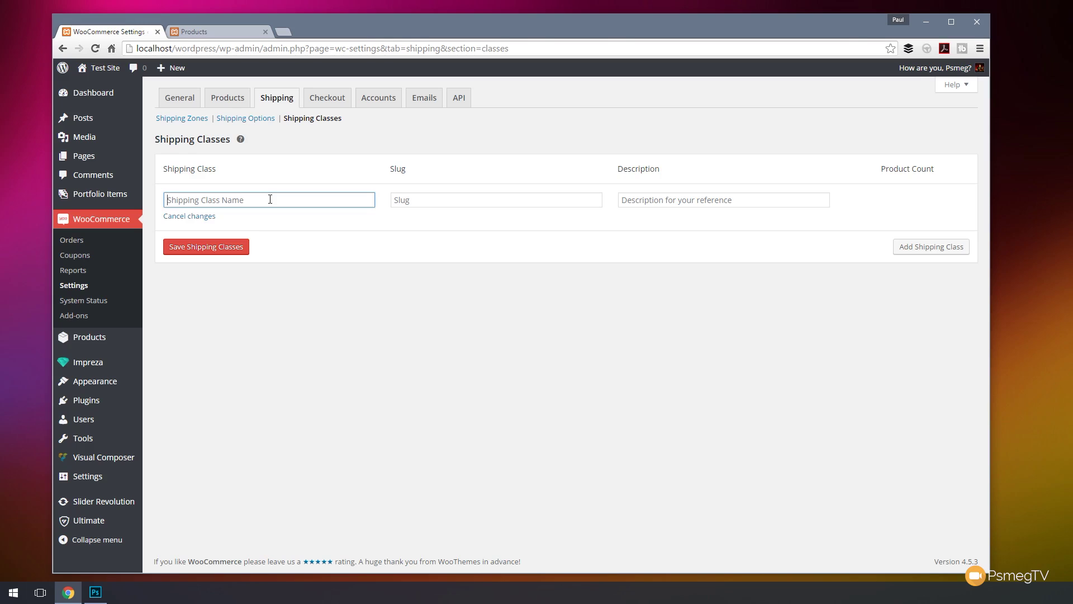
pyautogui.write('Standard UK Shipping')
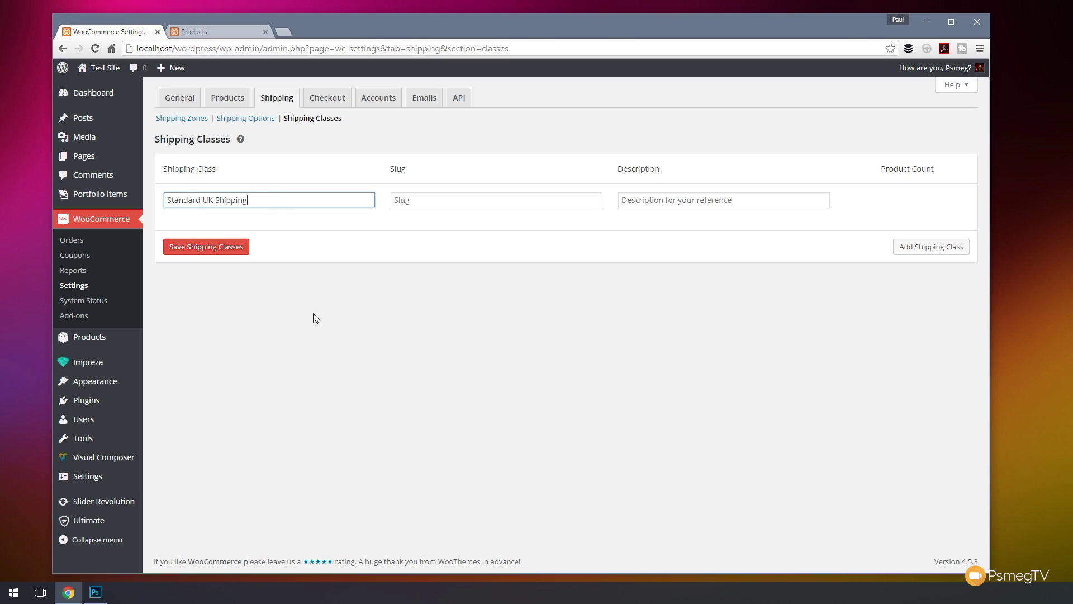
pyautogui.click(441, 200)
pyautogui.click(745, 201)
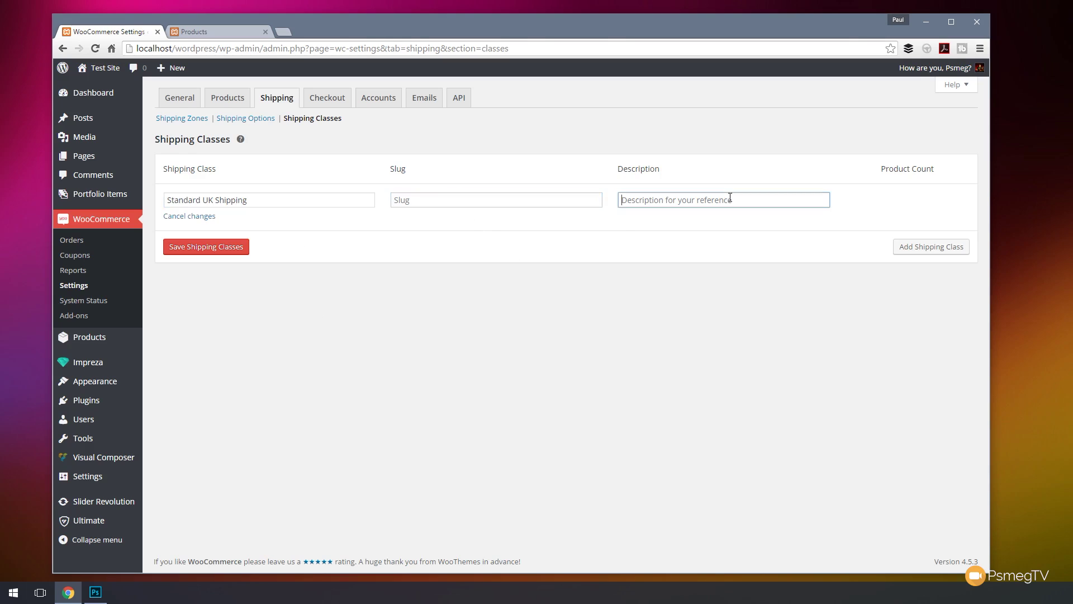
pyautogui.write('Stand')
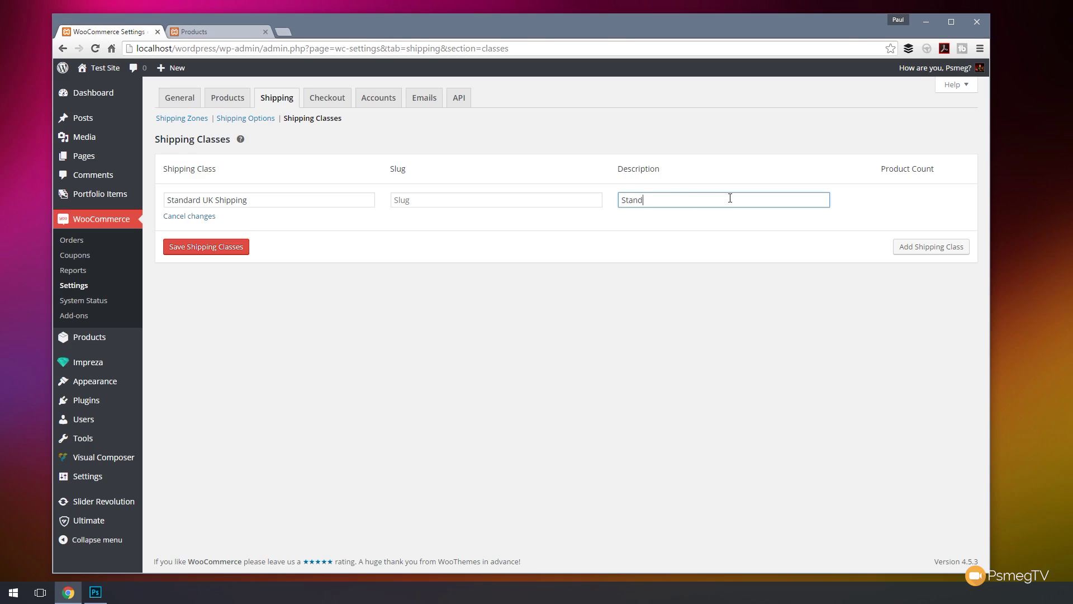
pyautogui.write('ard UK Shipping')
pyautogui.click(208, 247)
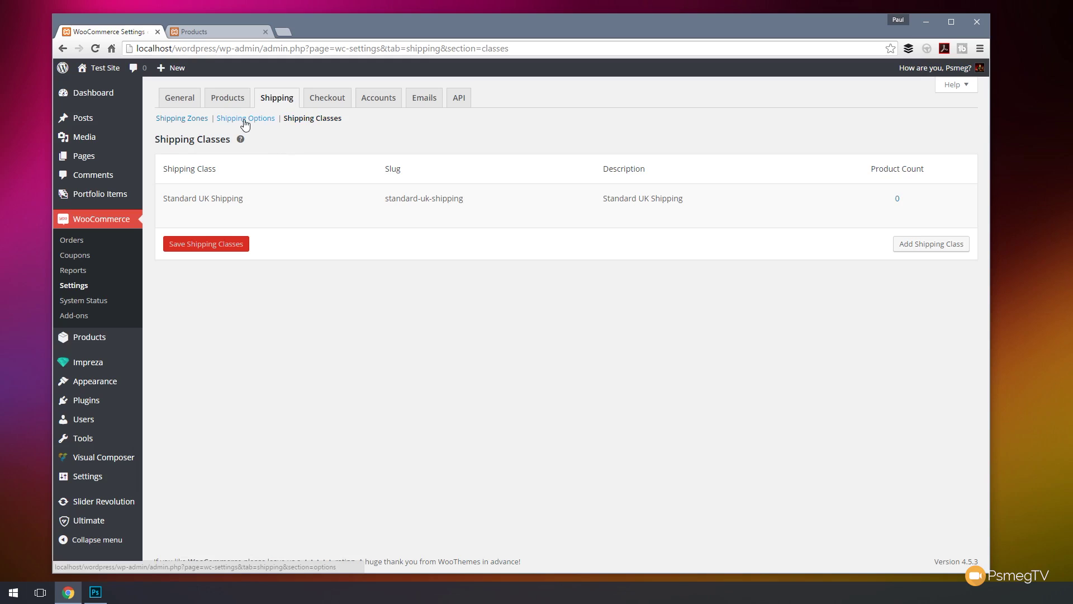
# - In the shipping options, set the shipping destination to Default to customer shipping address and save
pyautogui.click(246, 119)
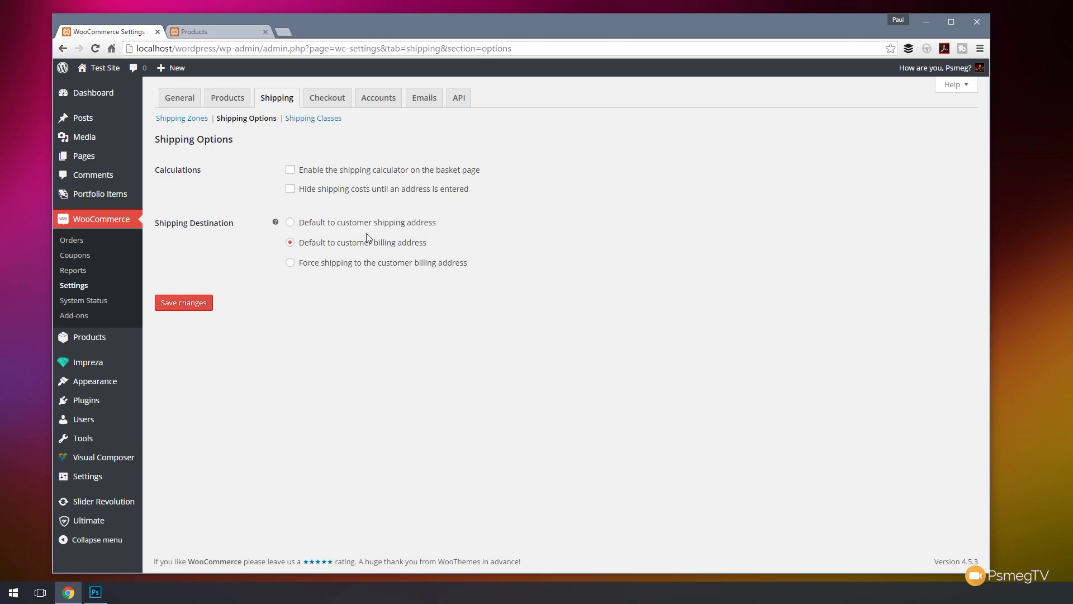
pyautogui.click(347, 229)
pyautogui.click(184, 307)
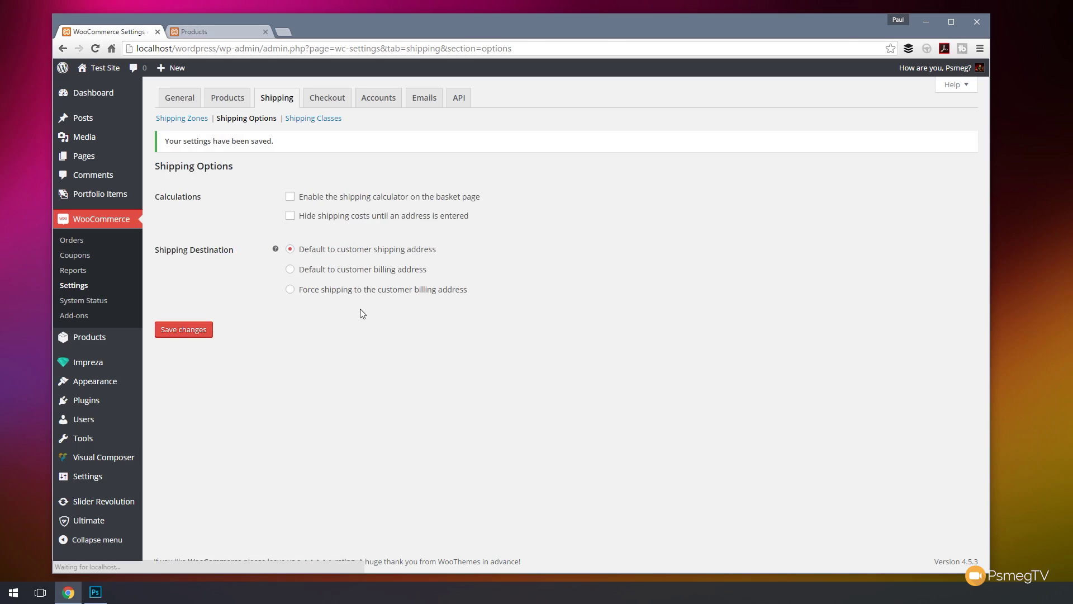
# - Review the class costs and calculation types of the UK zone's Flat Rate Shipping method and save it with the Per Class calculation
pyautogui.click(186, 123)
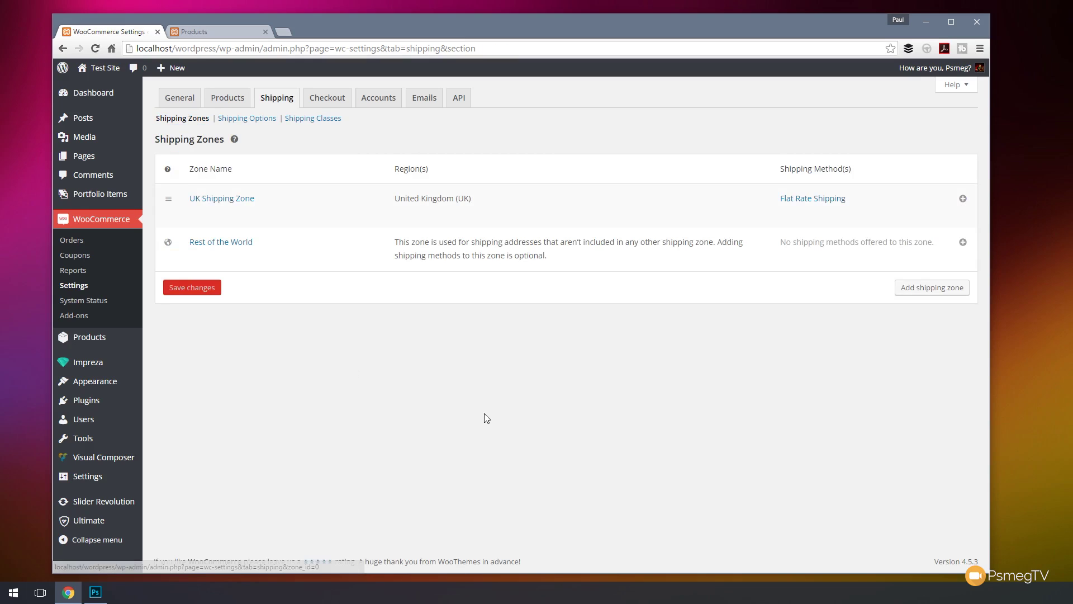
pyautogui.click(813, 199)
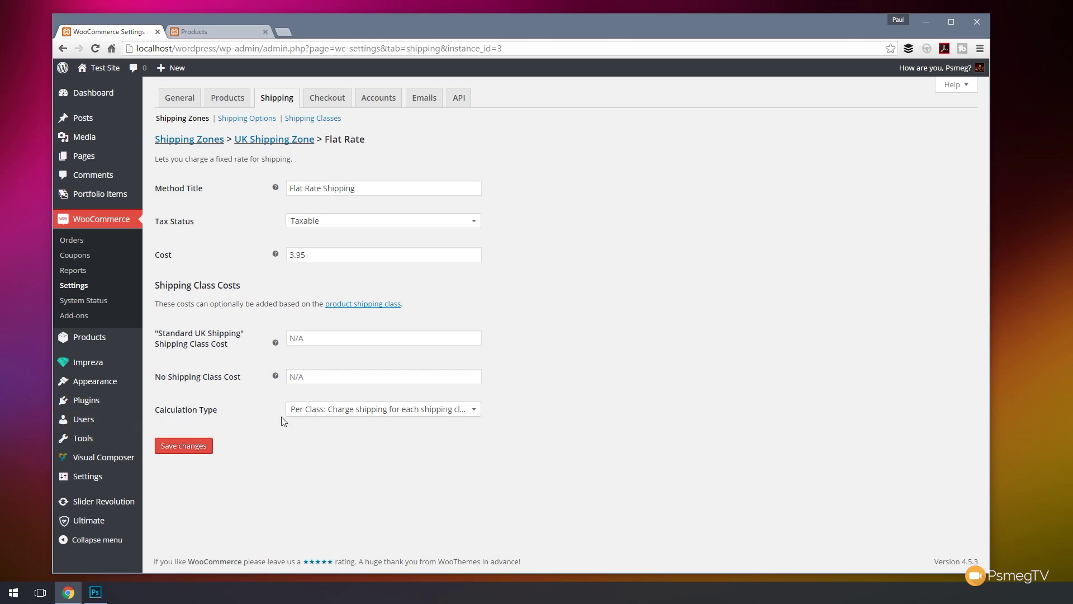
pyautogui.click(332, 412)
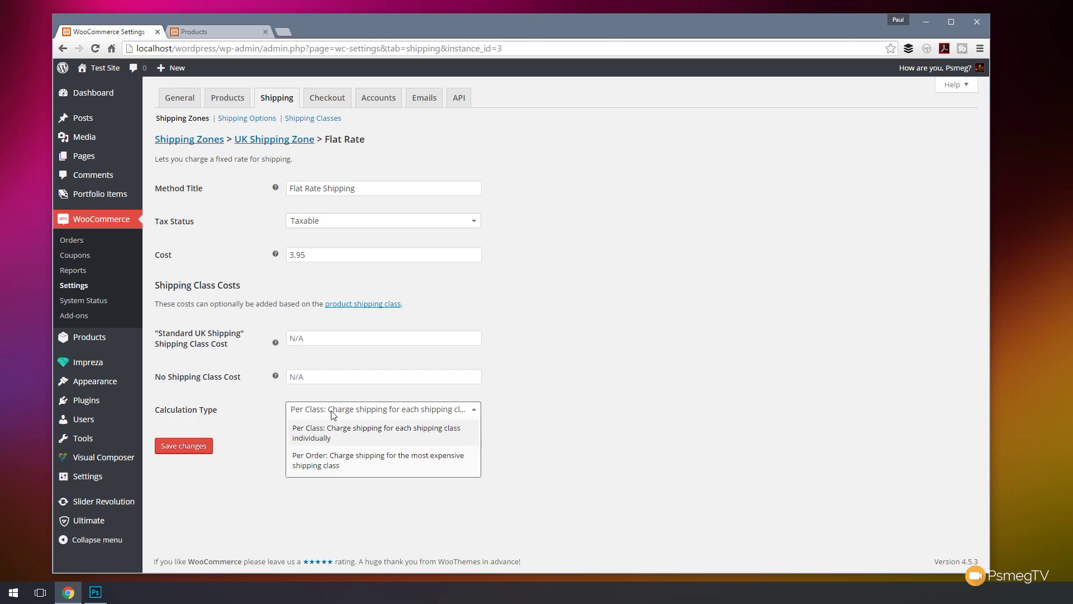
pyautogui.click(540, 393)
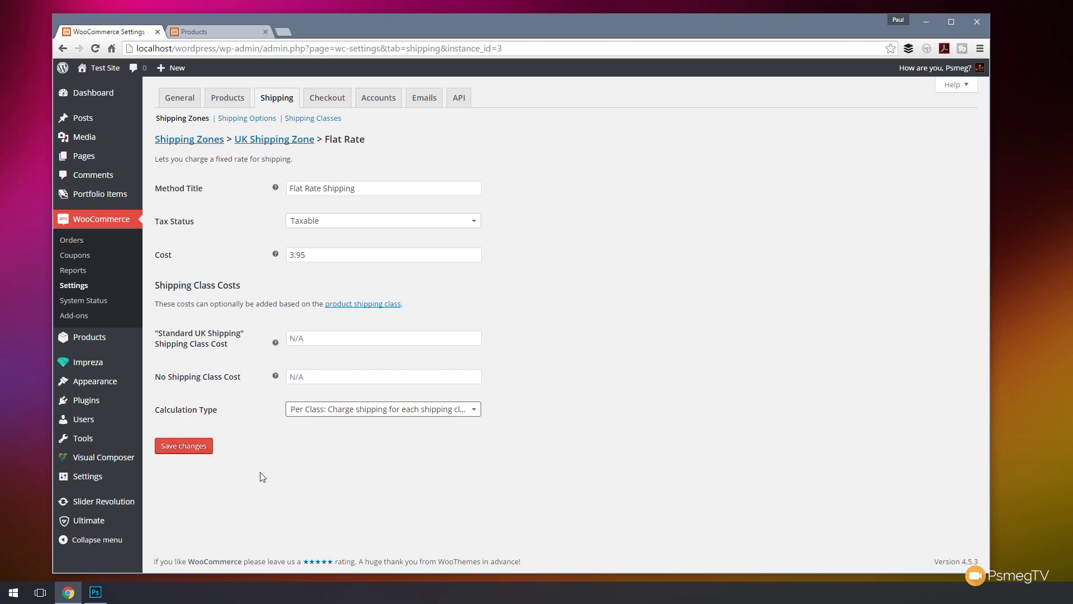
pyautogui.click(197, 446)
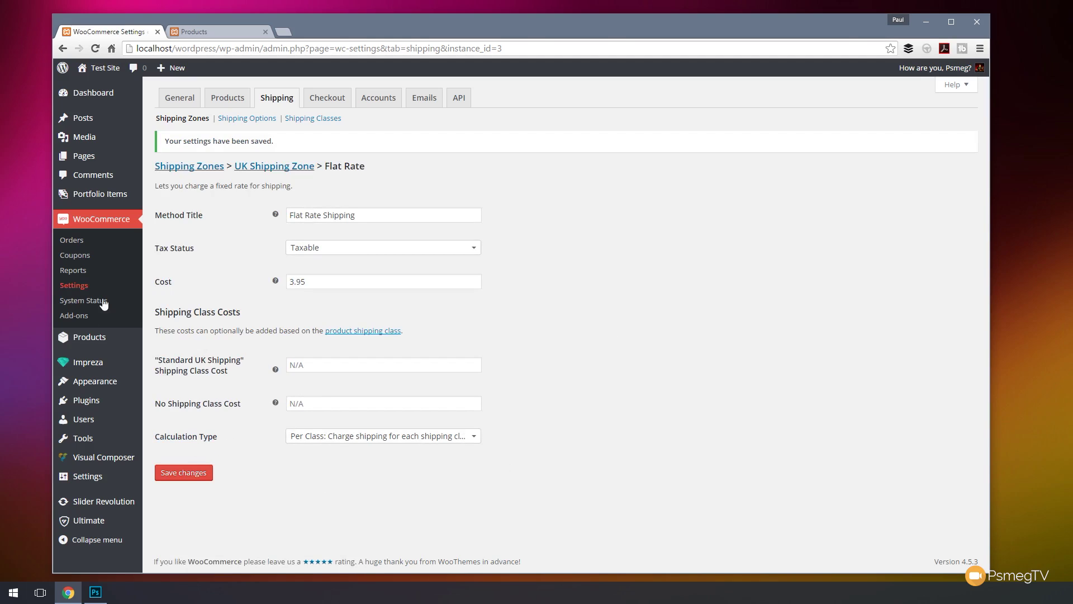
# - Open the 8 Essential Adobe Lightroom Techniques product for editing and change its category from eBooks to Books
pyautogui.moveTo(92, 339)
pyautogui.click(175, 340)
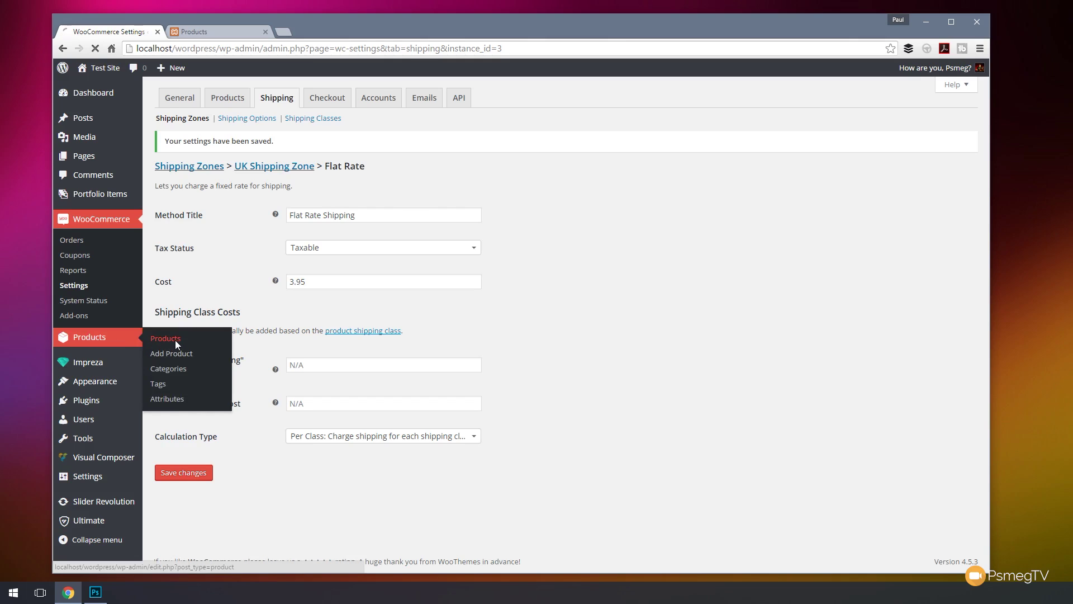
pyautogui.moveTo(292, 213)
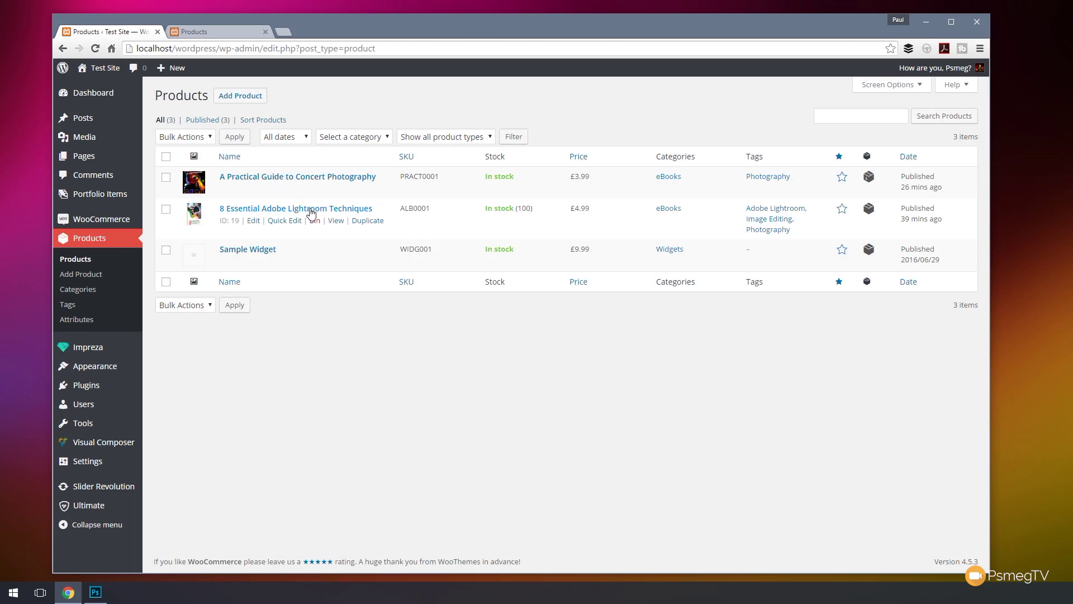
pyautogui.click(312, 211)
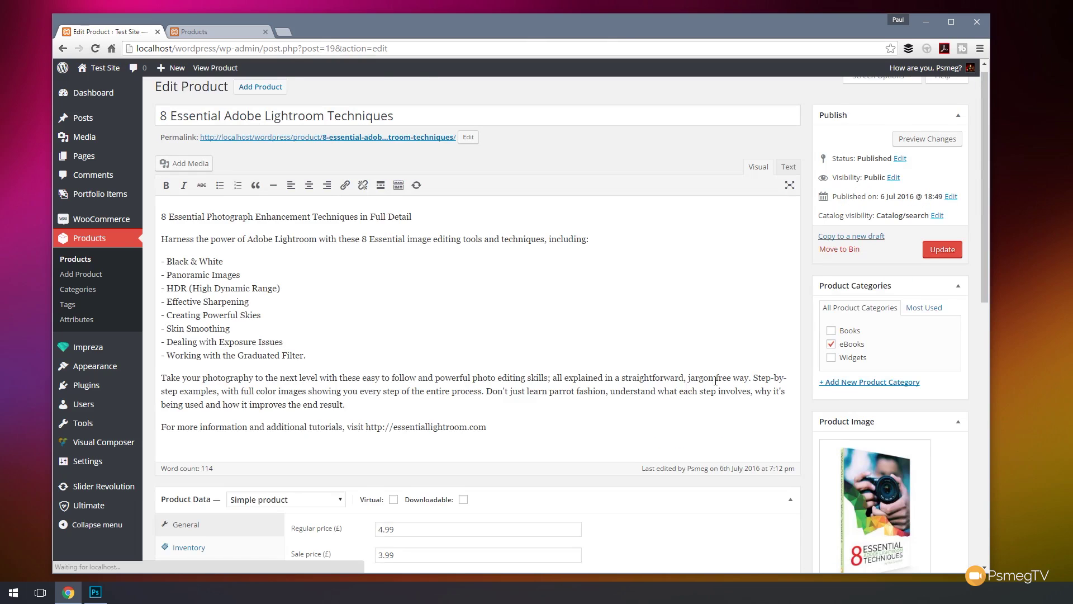
pyautogui.scroll(-2, 775, 313)
pyautogui.click(831, 232)
pyautogui.click(832, 218)
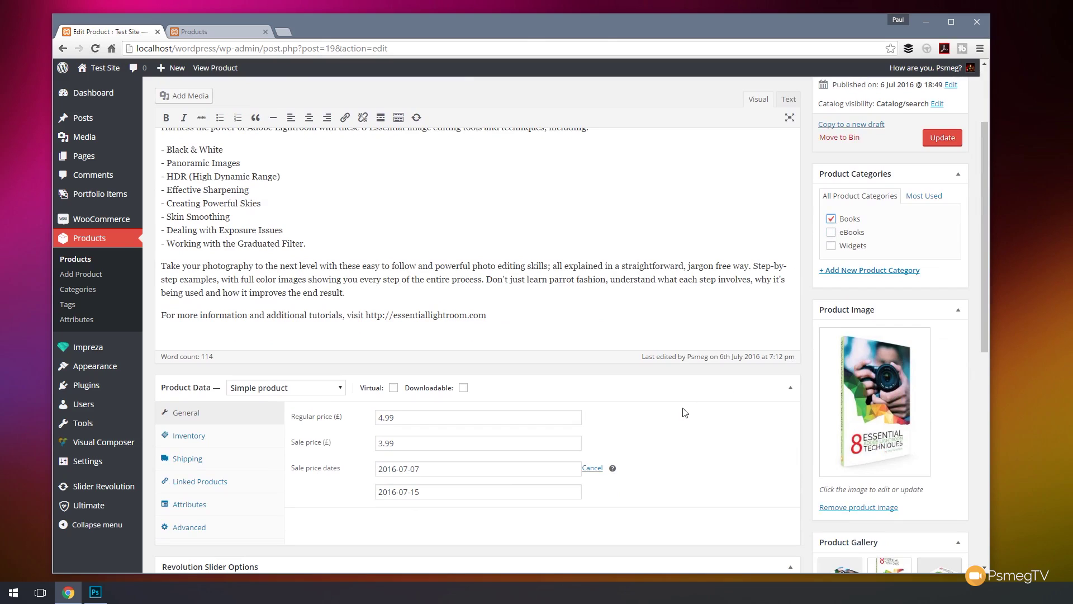
# - Assign the Standard UK Shipping class to the Lightroom Techniques product and update the product
pyautogui.scroll(-3, 684, 415)
pyautogui.click(173, 293)
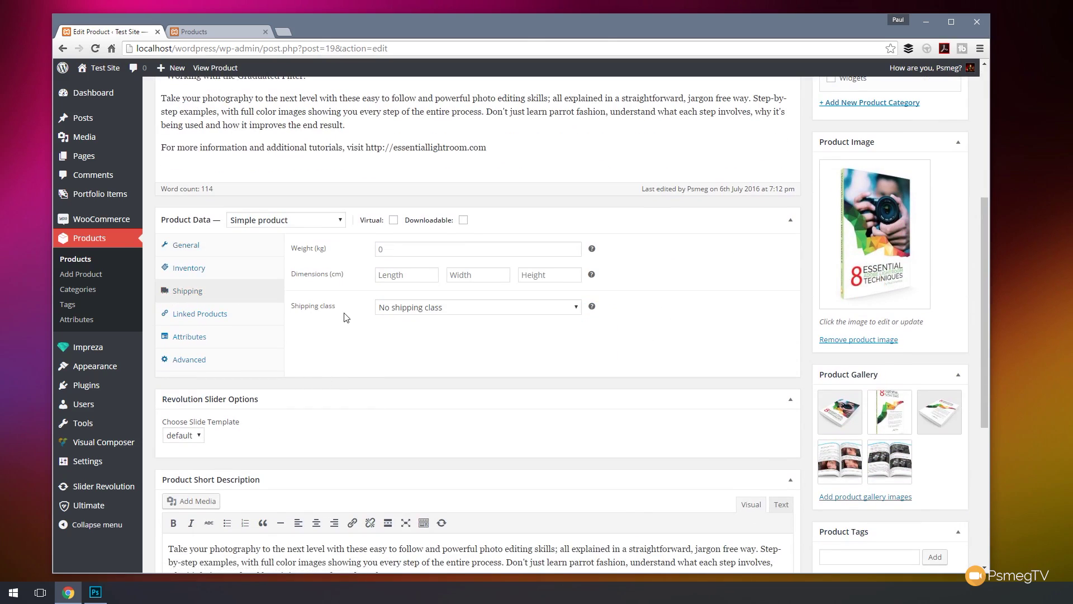
pyautogui.click(422, 310)
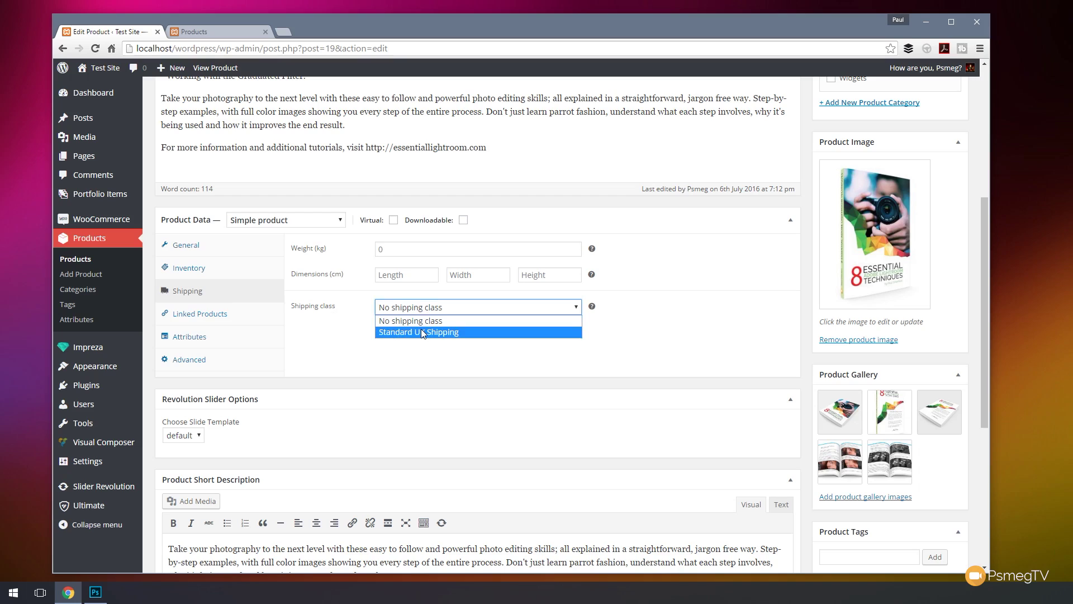
pyautogui.click(422, 332)
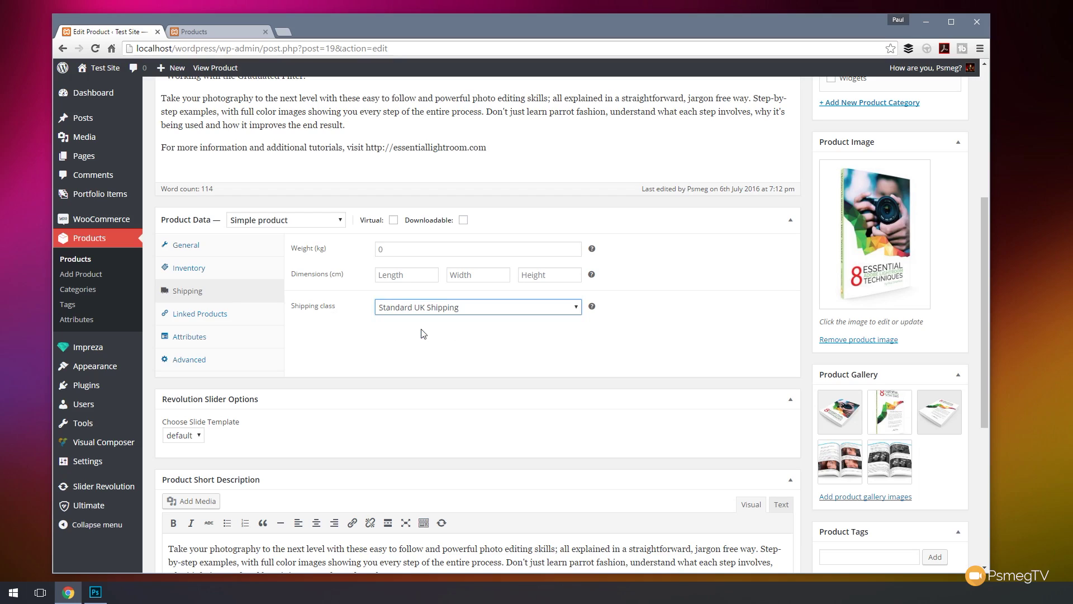
pyautogui.scroll(5, 719, 336)
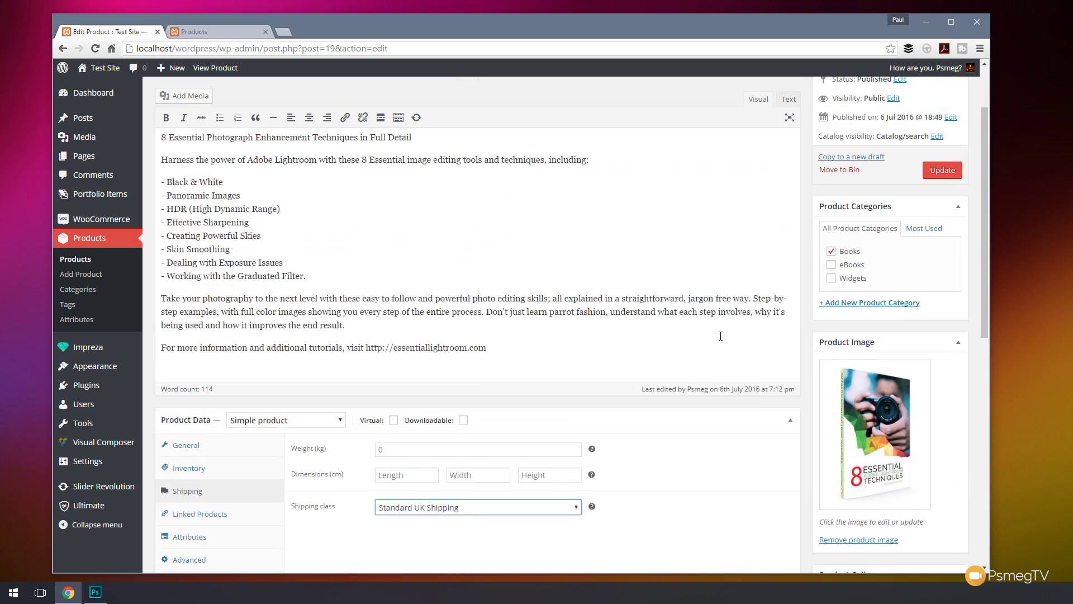
pyautogui.click(941, 258)
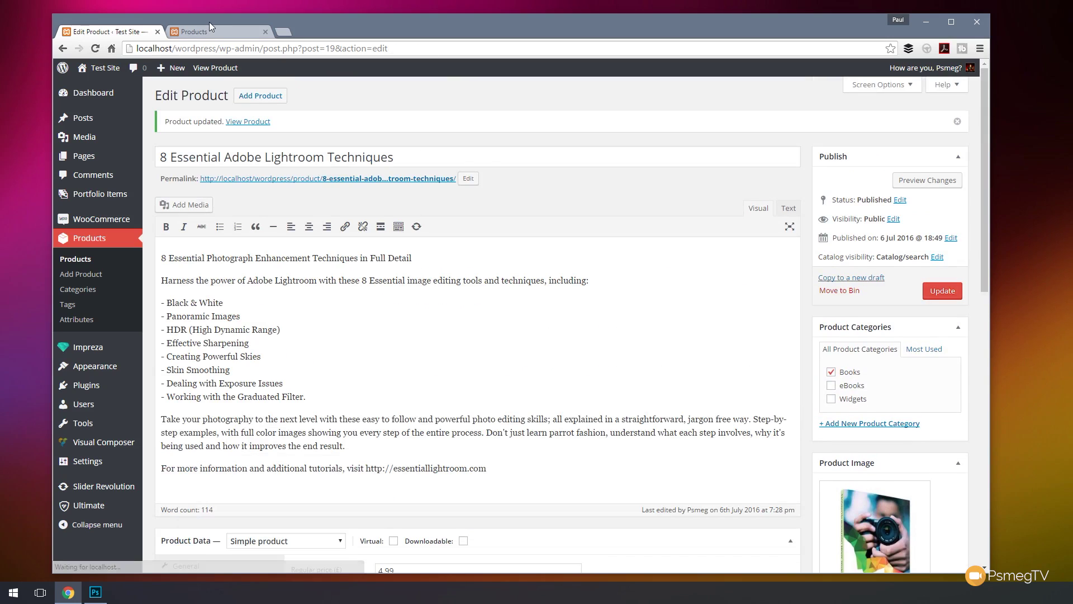
# - On the shop site, add one 8 Essential Adobe Lightroom Techniques book to the basket and view the basket
pyautogui.click(207, 36)
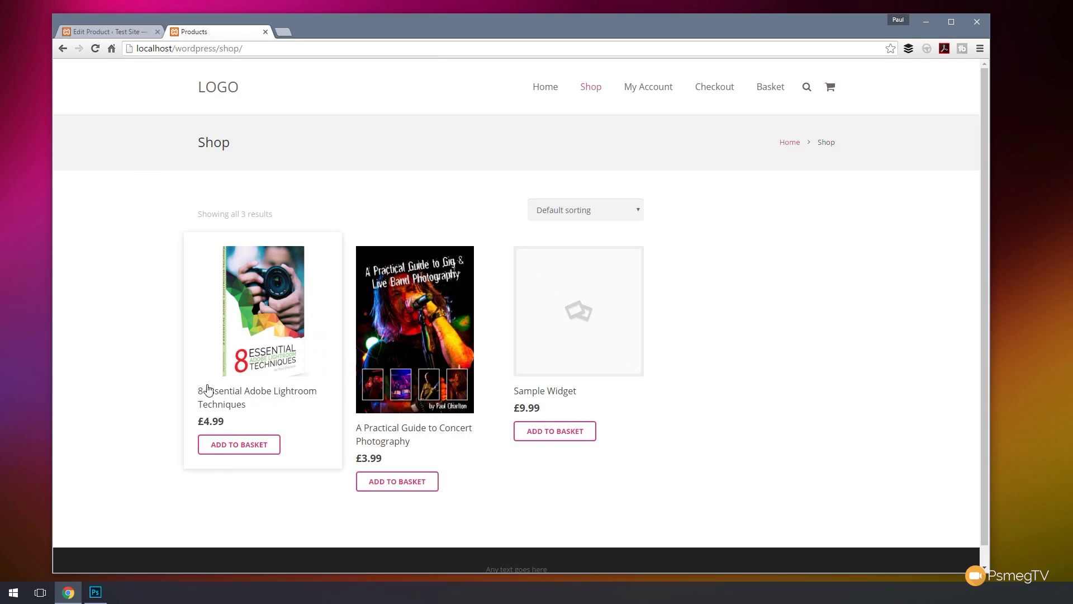
pyautogui.click(262, 326)
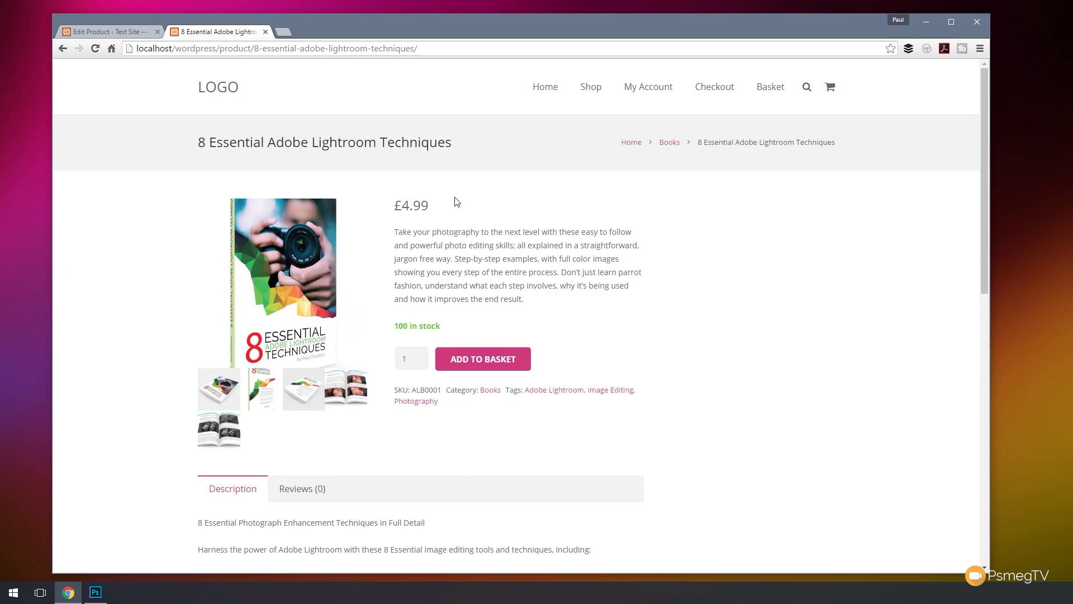
pyautogui.click(492, 362)
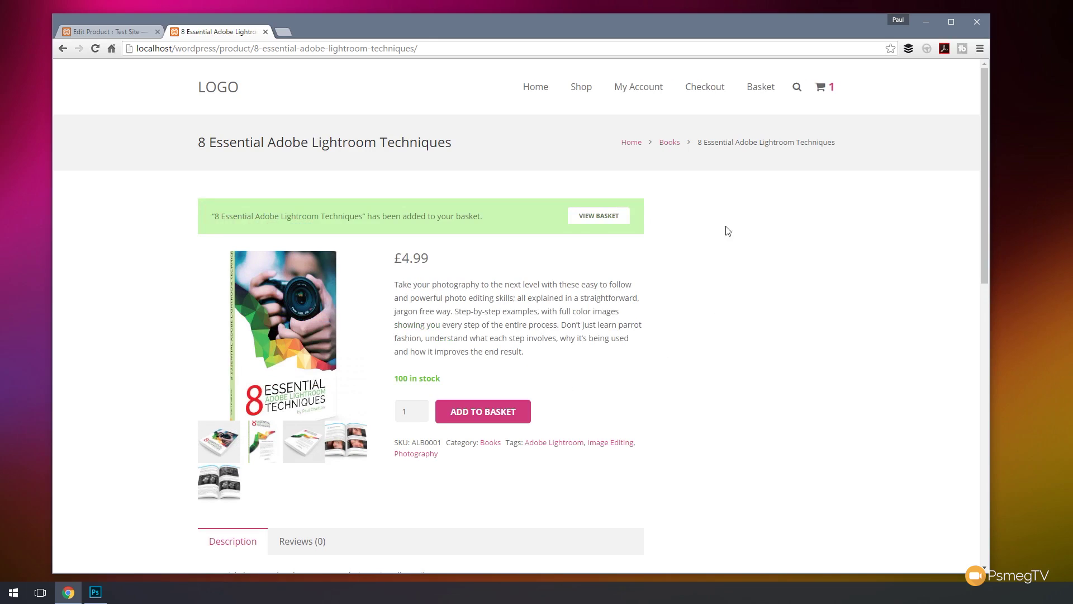
pyautogui.click(613, 218)
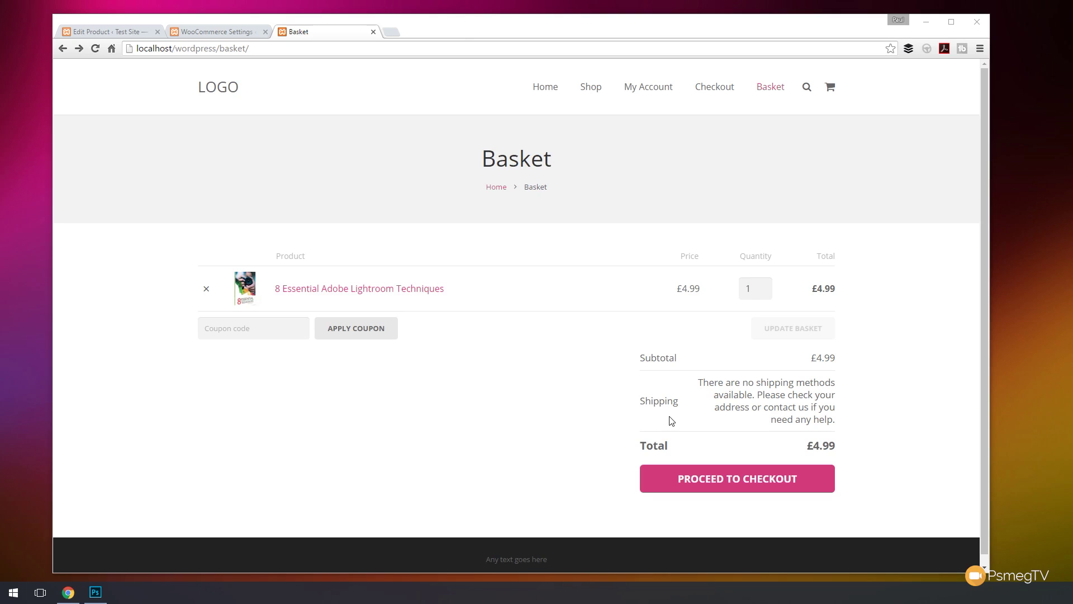
# - Review the checkout page's billing and shipping details, the order's shipping charge and total, and the payment options
pyautogui.click(562, 421)
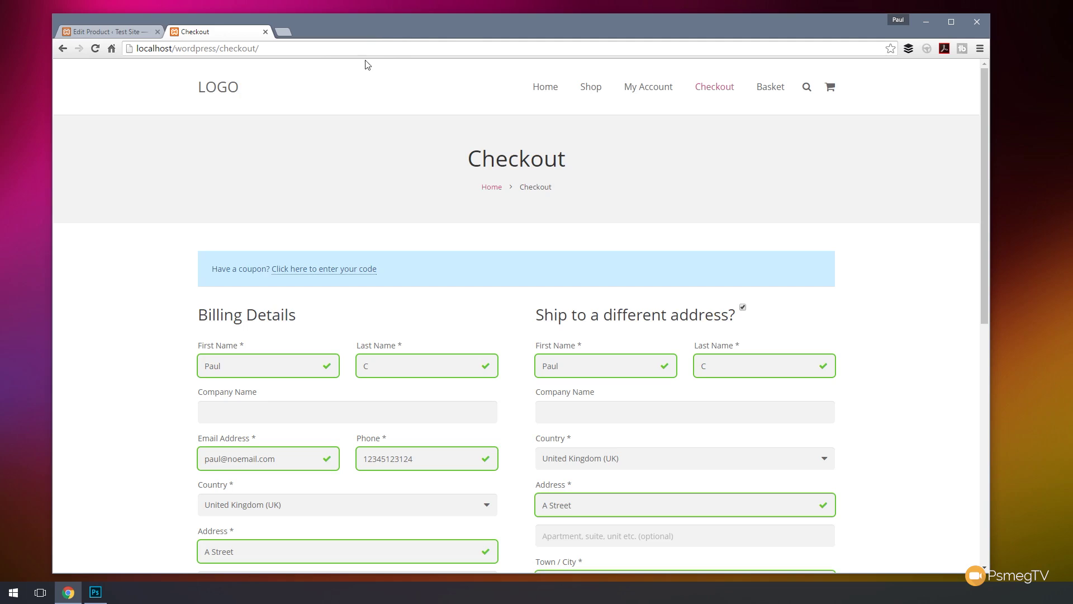
pyautogui.scroll(-3, 190, 290)
pyautogui.scroll(-5, 182, 296)
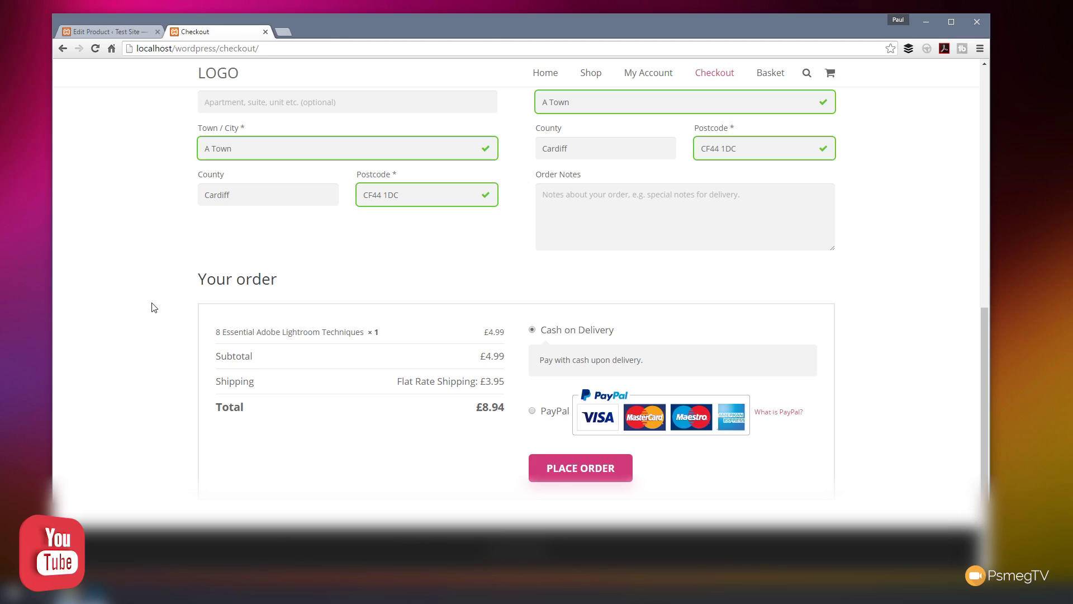
pyautogui.scroll(7, 151, 307)
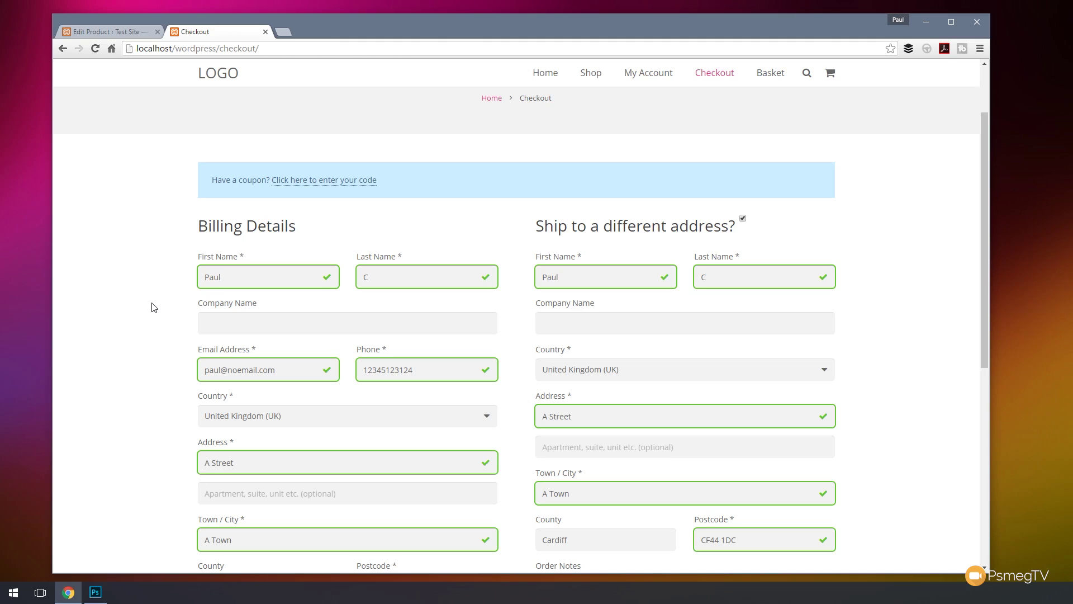
pyautogui.scroll(2, 153, 307)
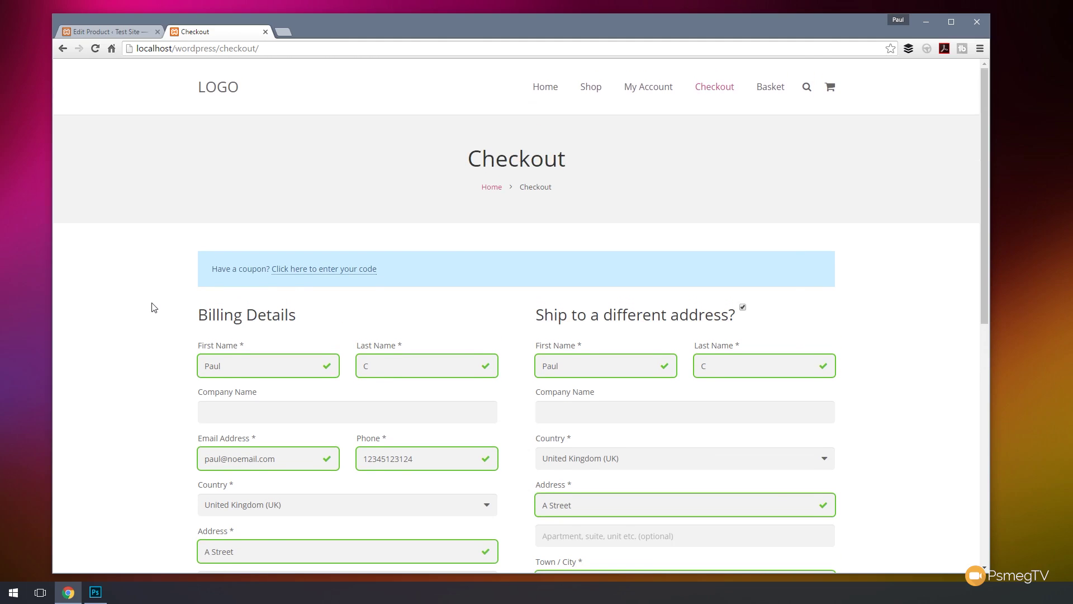